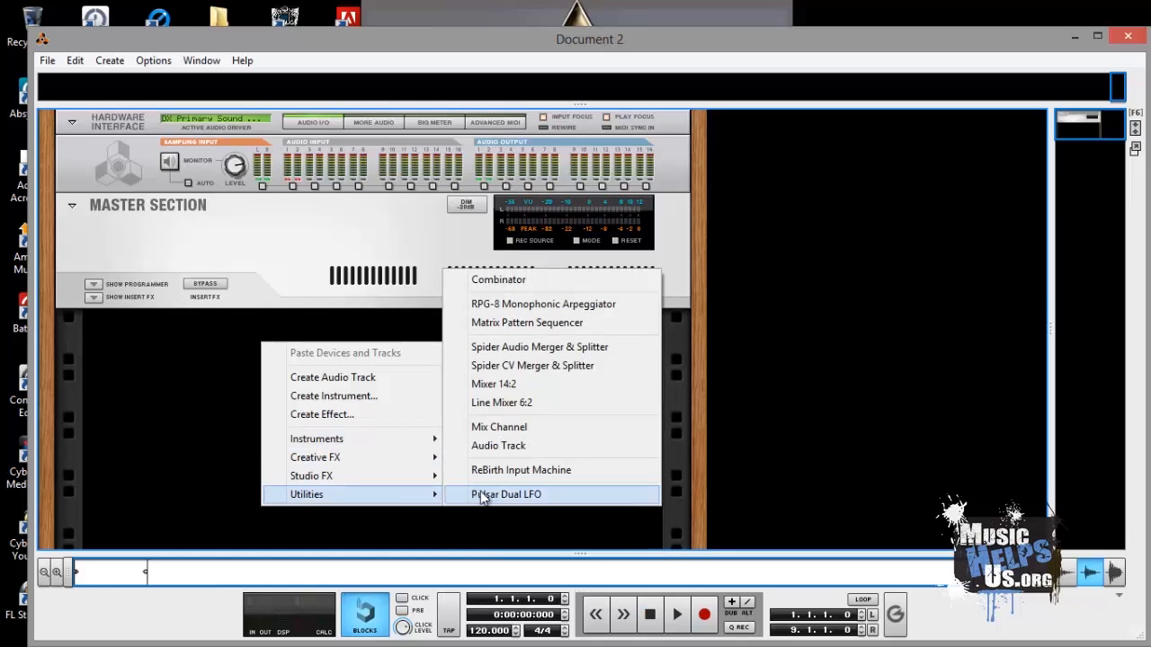
- Add a Mixer 14:2 device to the rack and name its mix channel Drum Mix
click(511, 393)
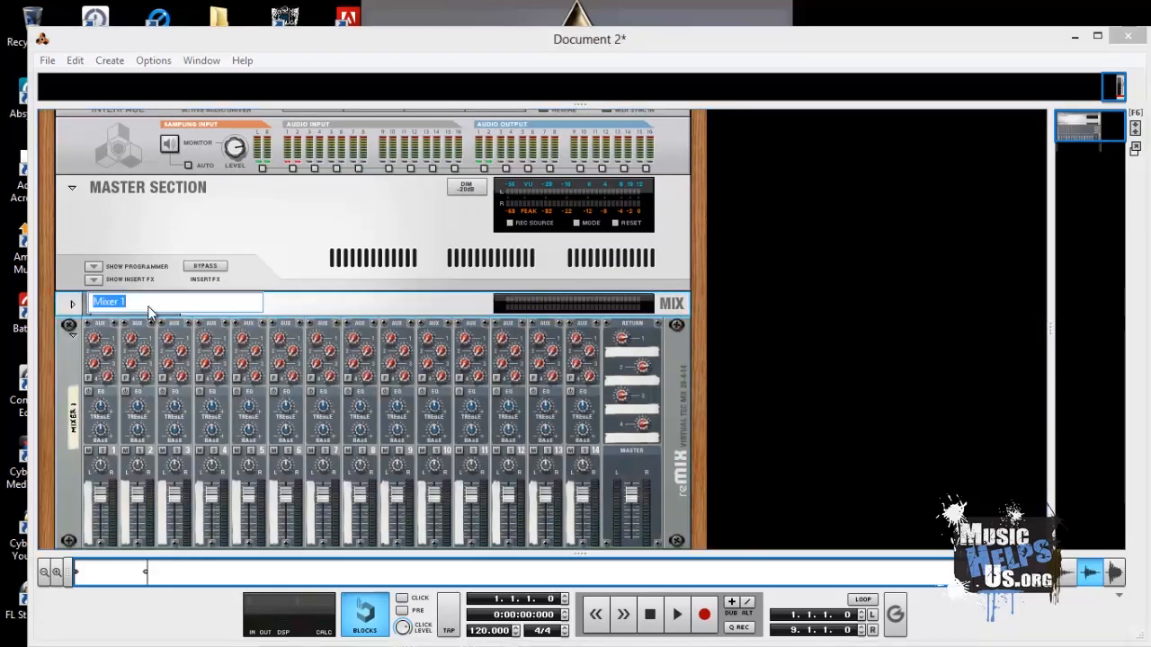
text(Drum Mix)
key(Return)
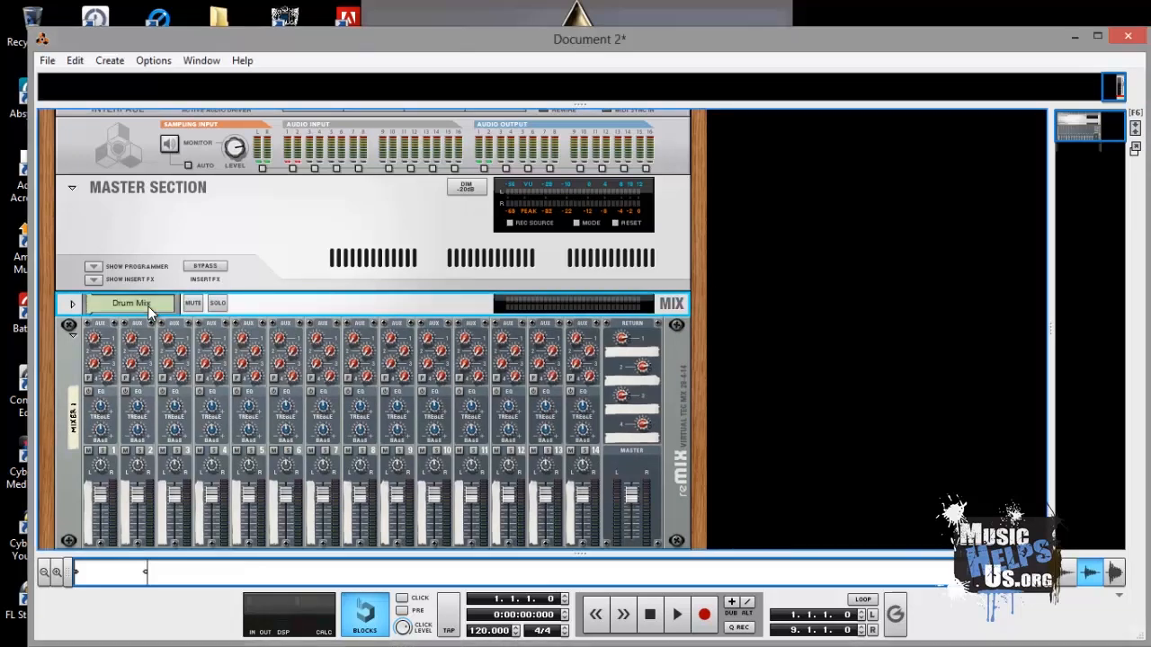
- Create an NN-XT Advanced Sampler in the empty rack space below the mixer
click(73, 303)
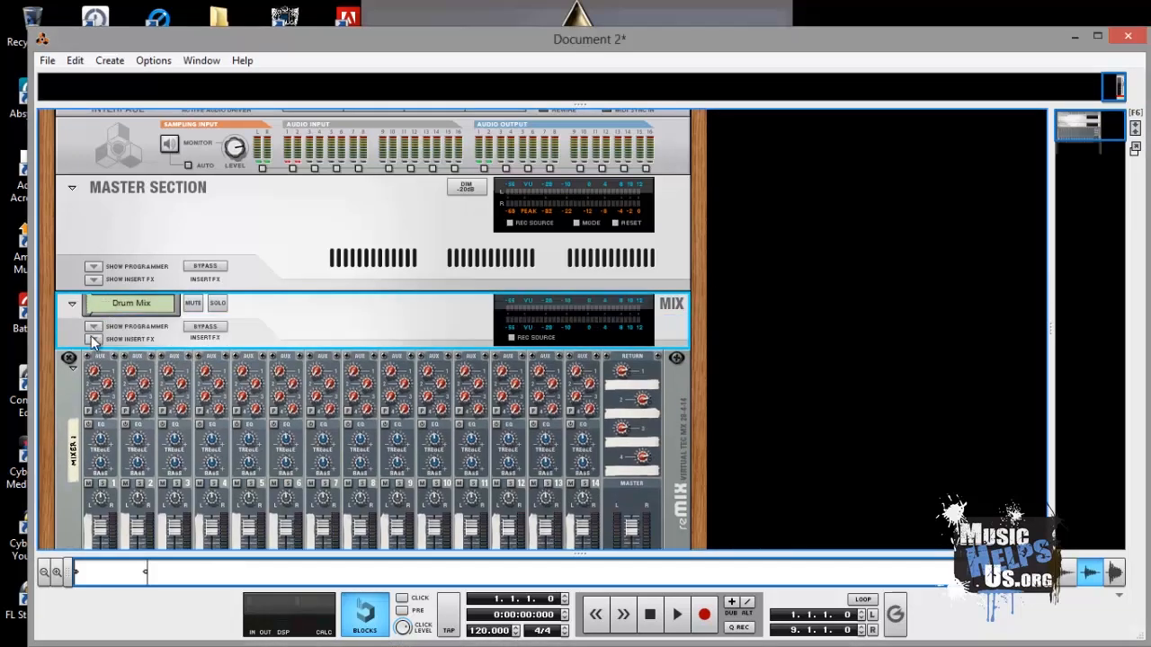
drag(90, 347, 83, 380)
right_click(151, 399)
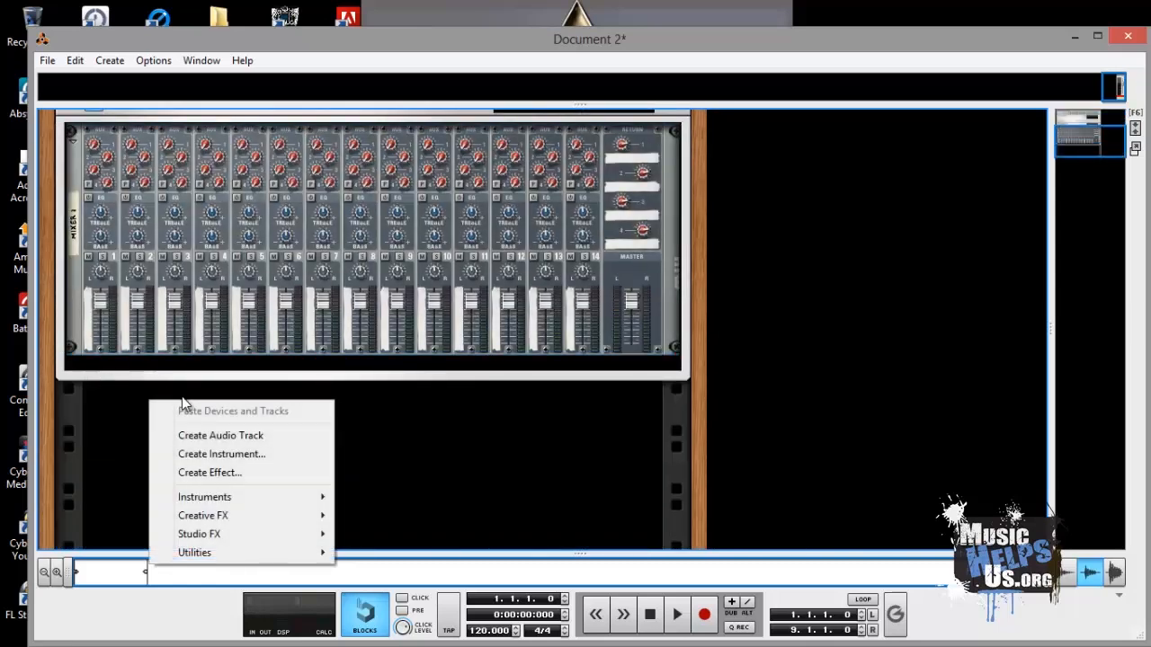
mouse_move(225, 500)
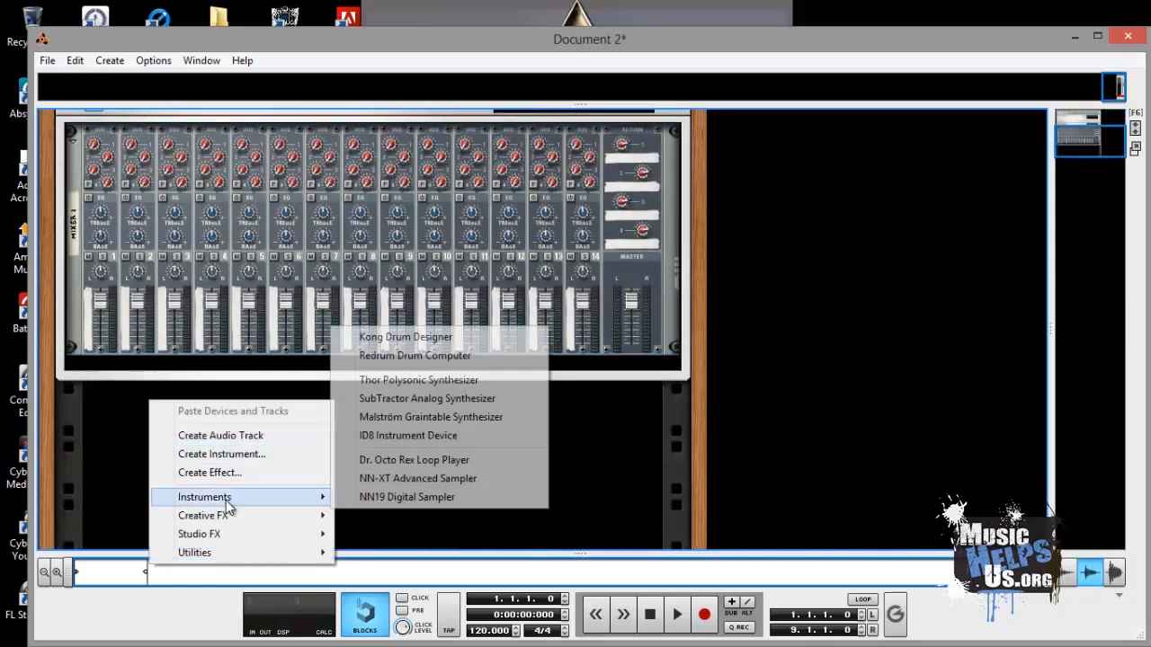
click(377, 478)
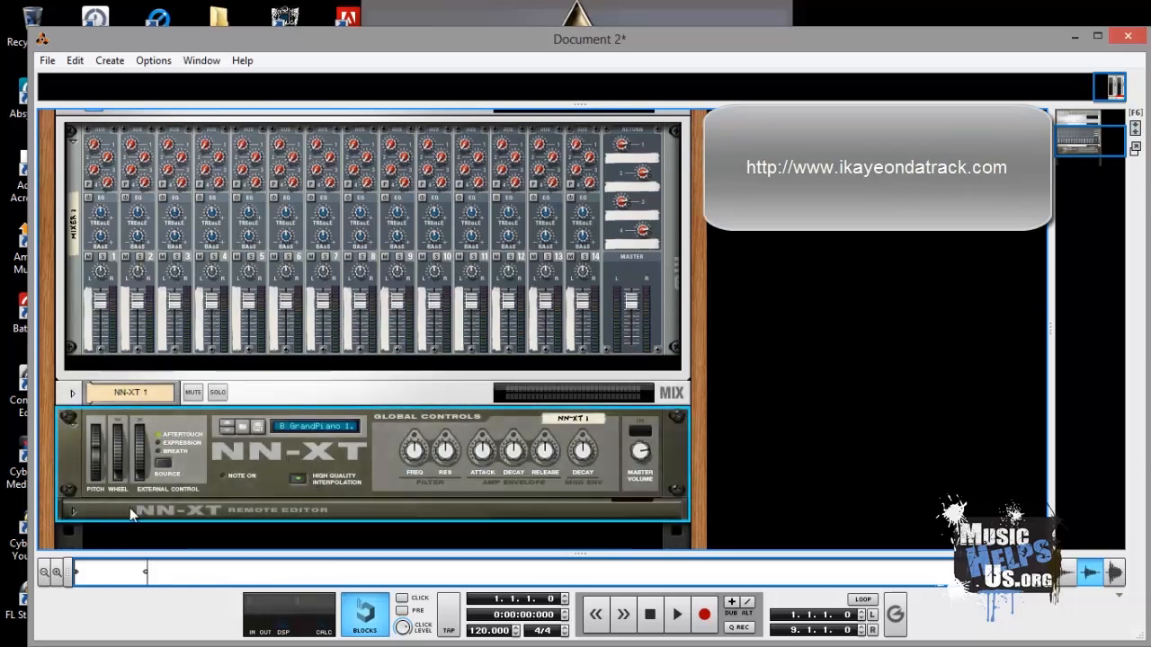
- Open the NN-XT's remote editor and reset the device to clear its patch
click(74, 510)
right_click(267, 251)
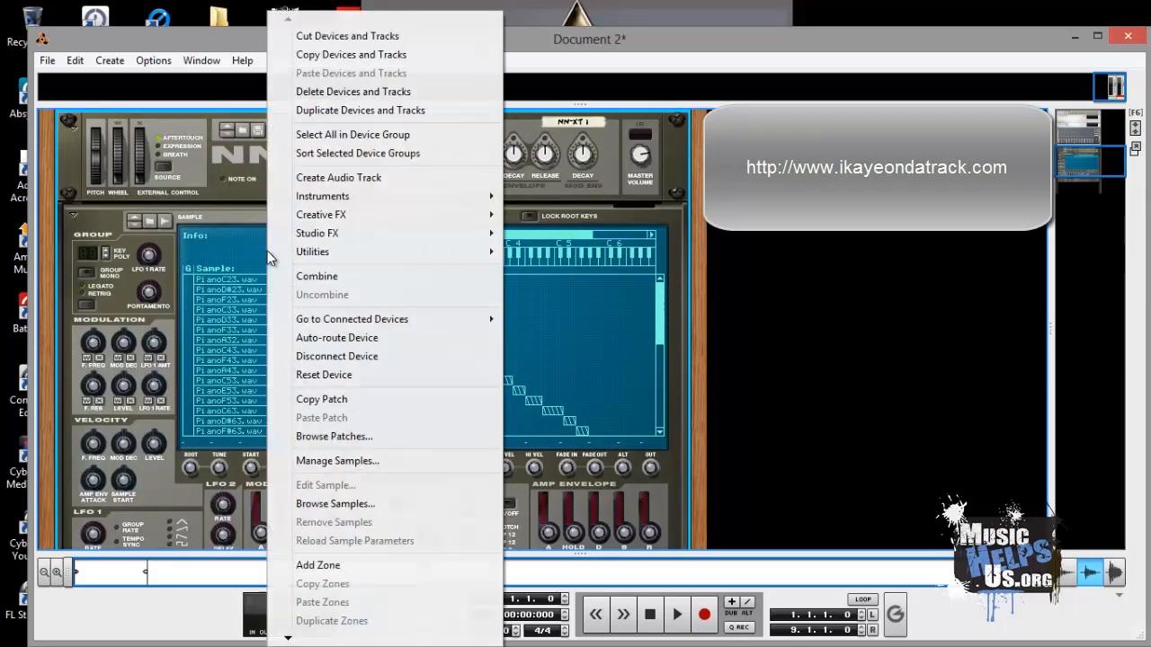
click(322, 374)
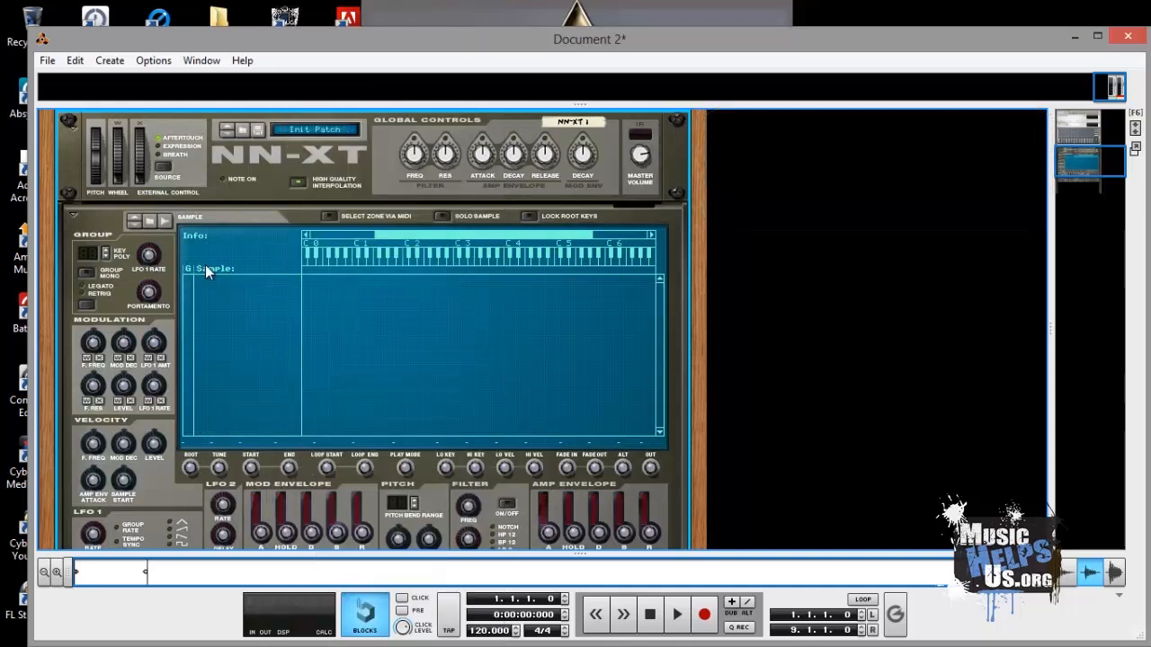
- Rename the NN-XT's mix channel to Kick
scroll(189, 267, up, 3)
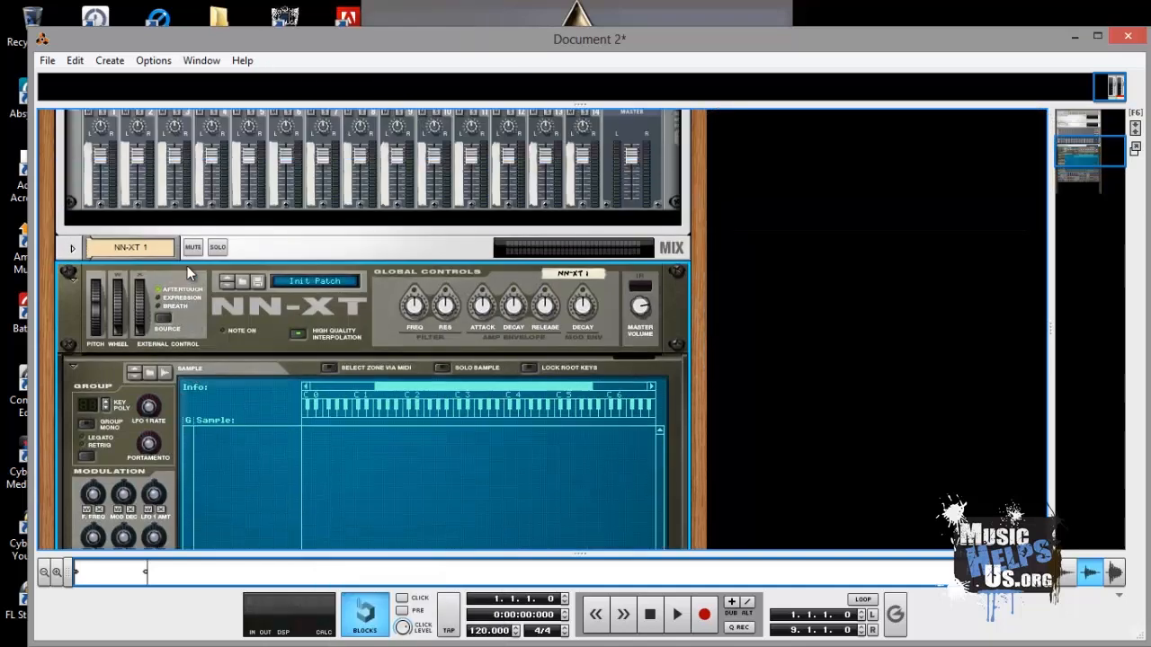
double_click(145, 247)
text(K)
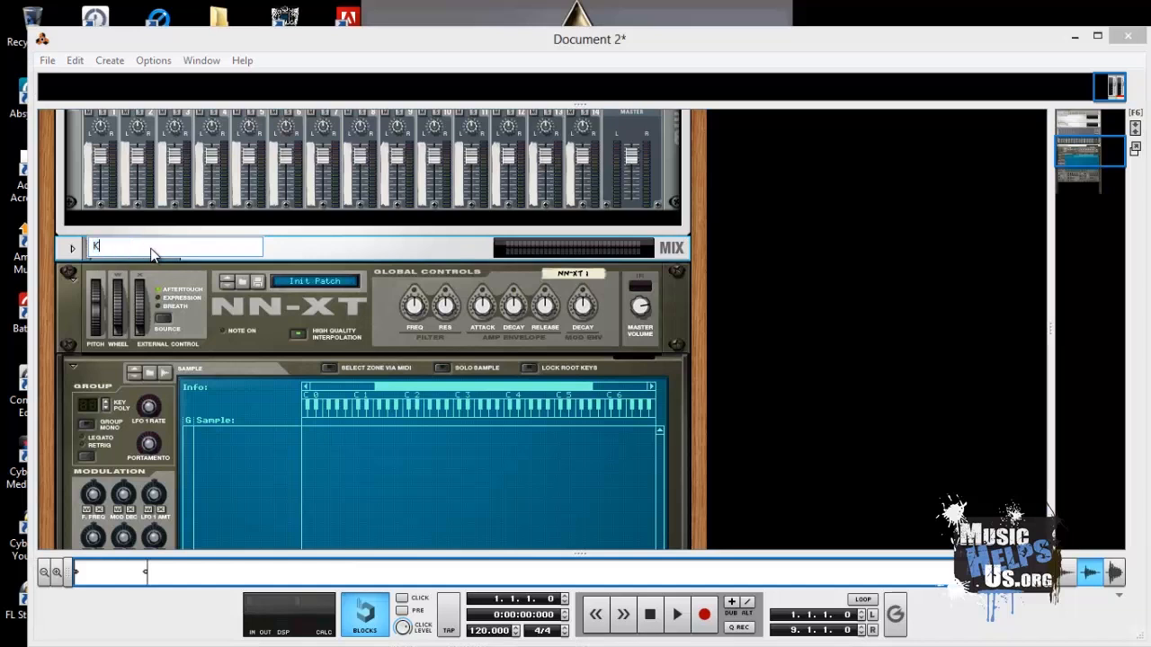
text(ick)
key(Return)
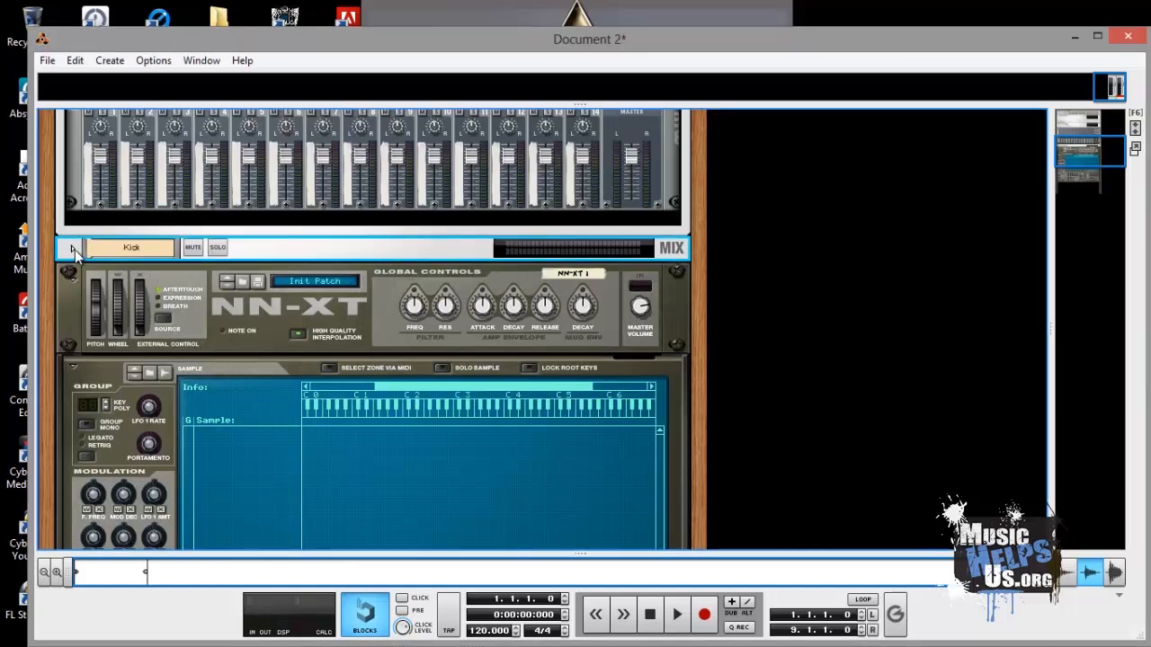
- Flip the rack and connect the Kick channel's direct outputs to channel 1 inputs of the Drum Mix mixer
key(Tab)
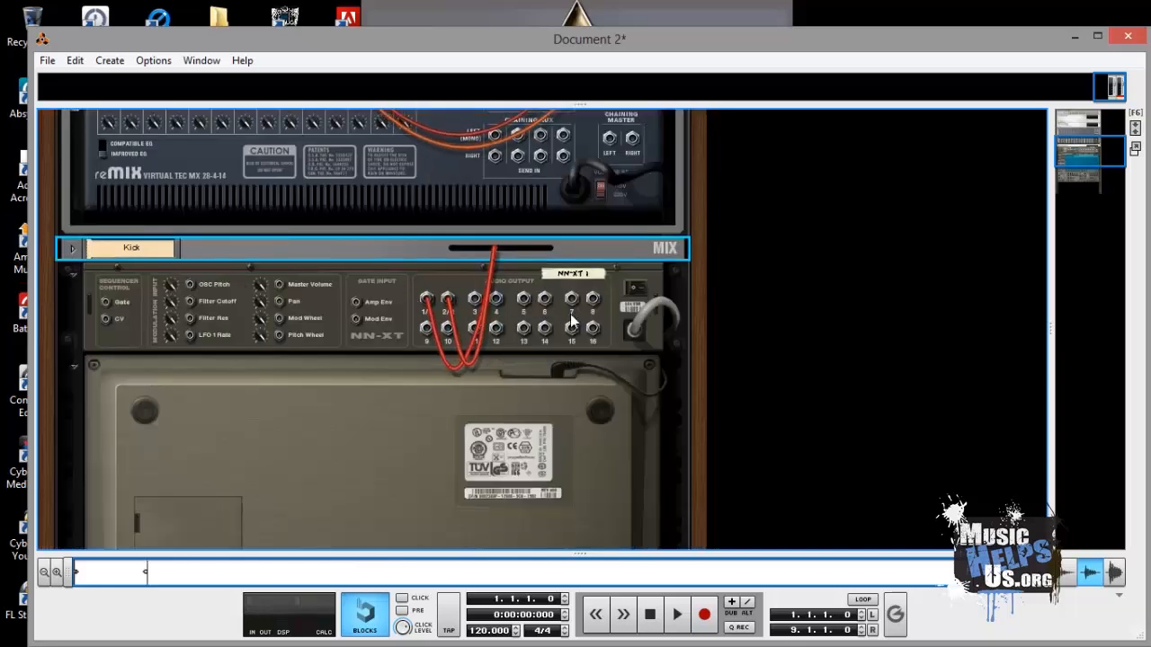
scroll(573, 314, up, 2)
scroll(572, 315, down, 3)
scroll(573, 315, up, 1)
scroll(596, 307, up, 4)
scroll(596, 306, up, 1)
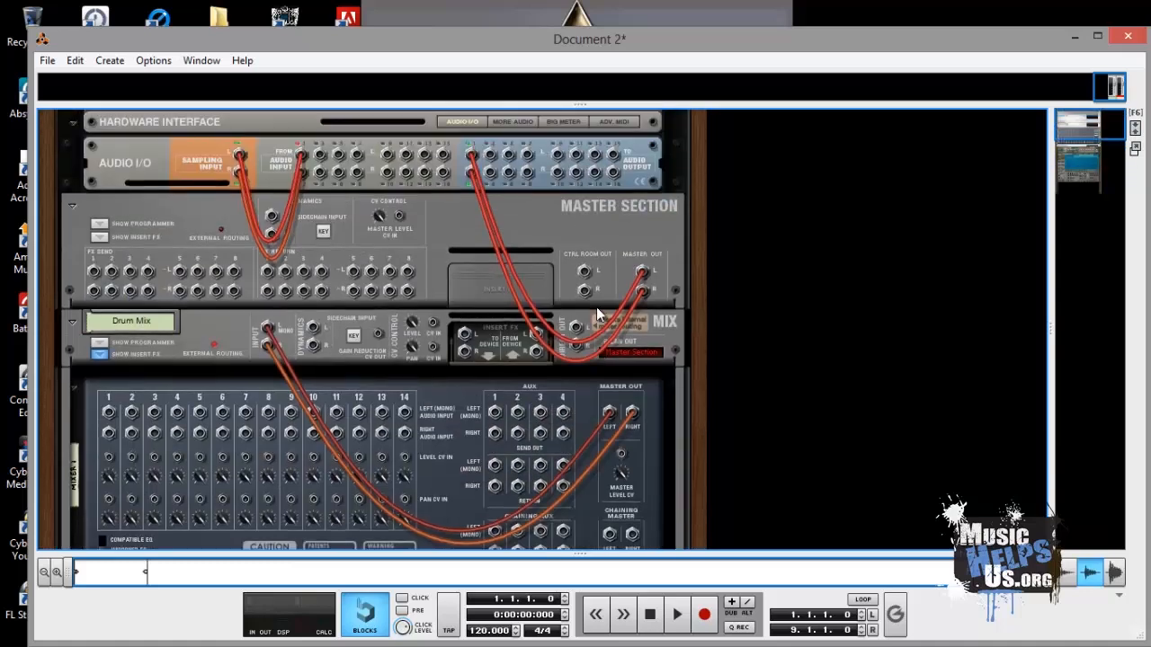
scroll(596, 307, down, 4)
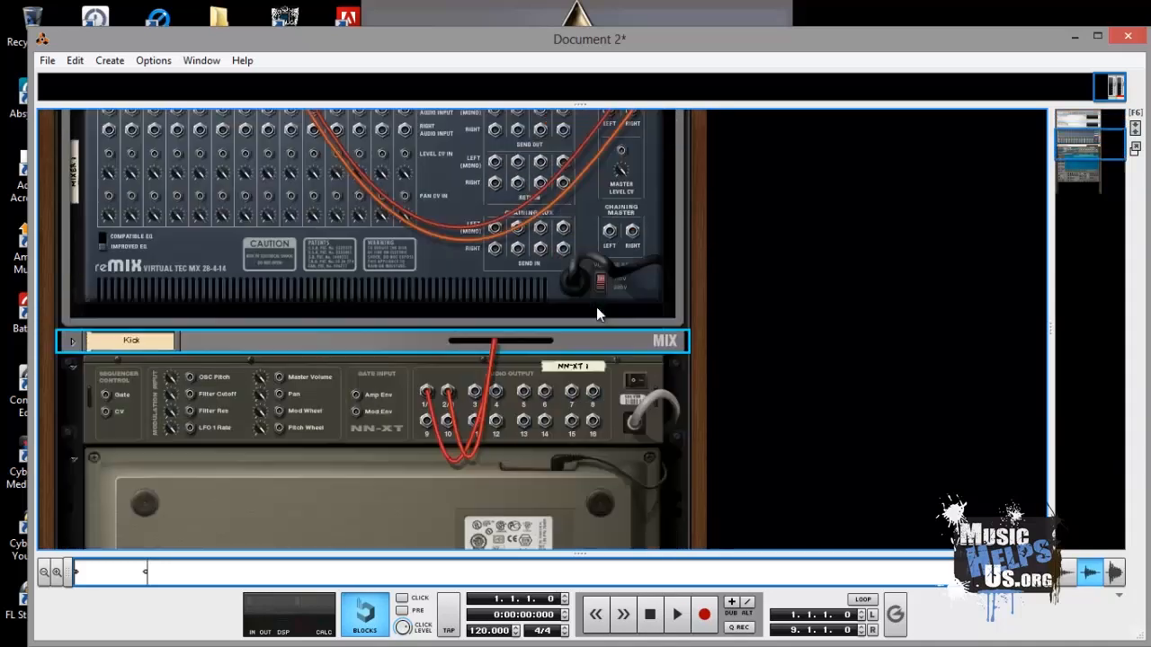
click(72, 290)
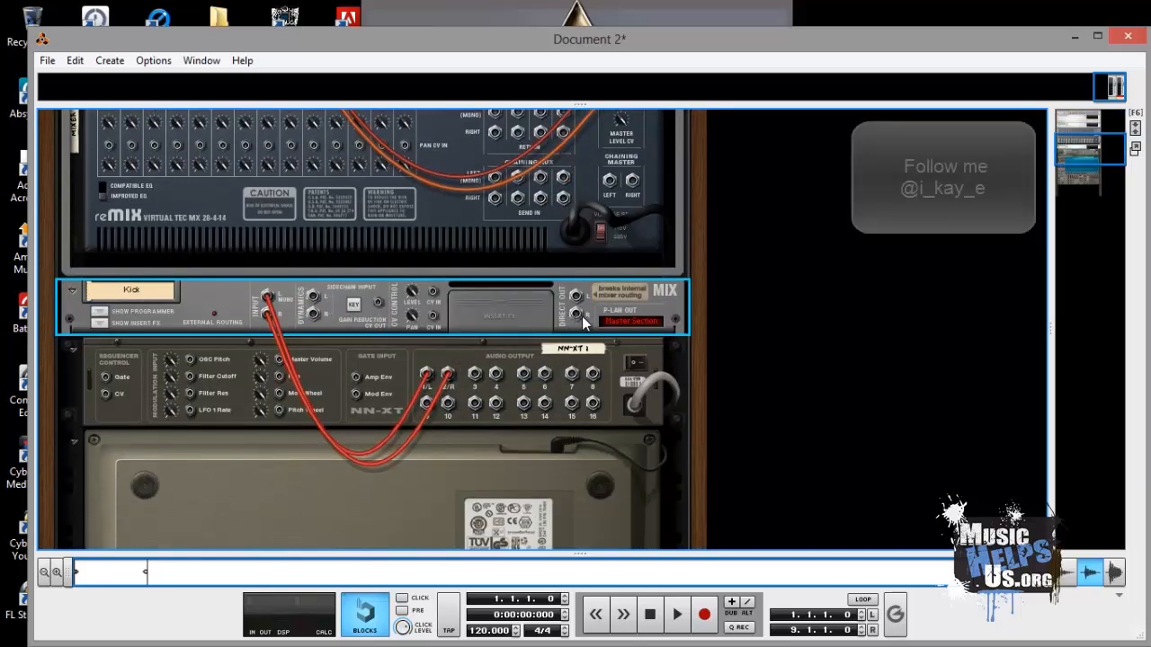
drag(579, 296, 579, 297)
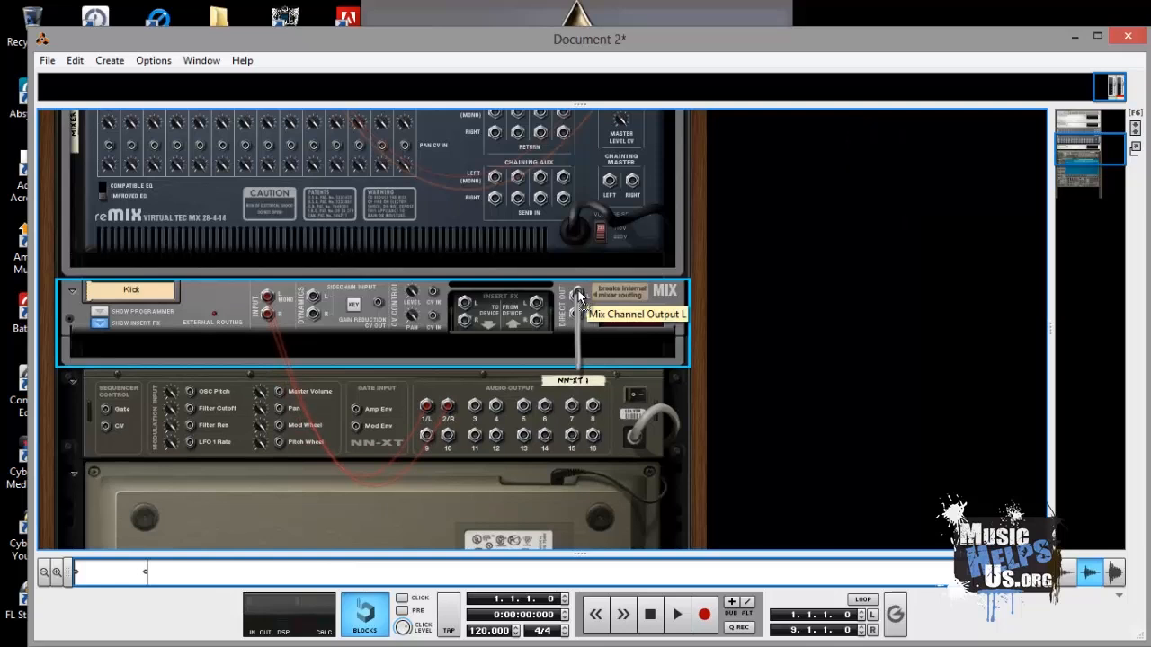
drag(580, 297, 108, 244)
scroll(166, 273, down, 2)
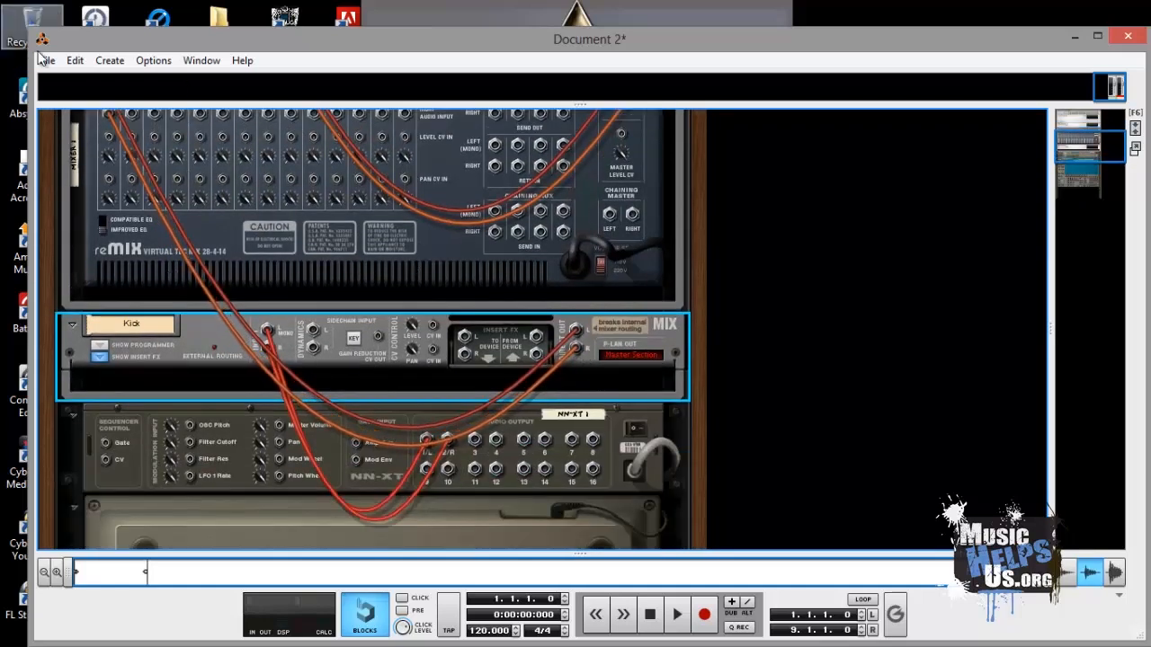
- Flip the rack back to the front and collapse the Kick mix channel
scroll(144, 183, up, 1)
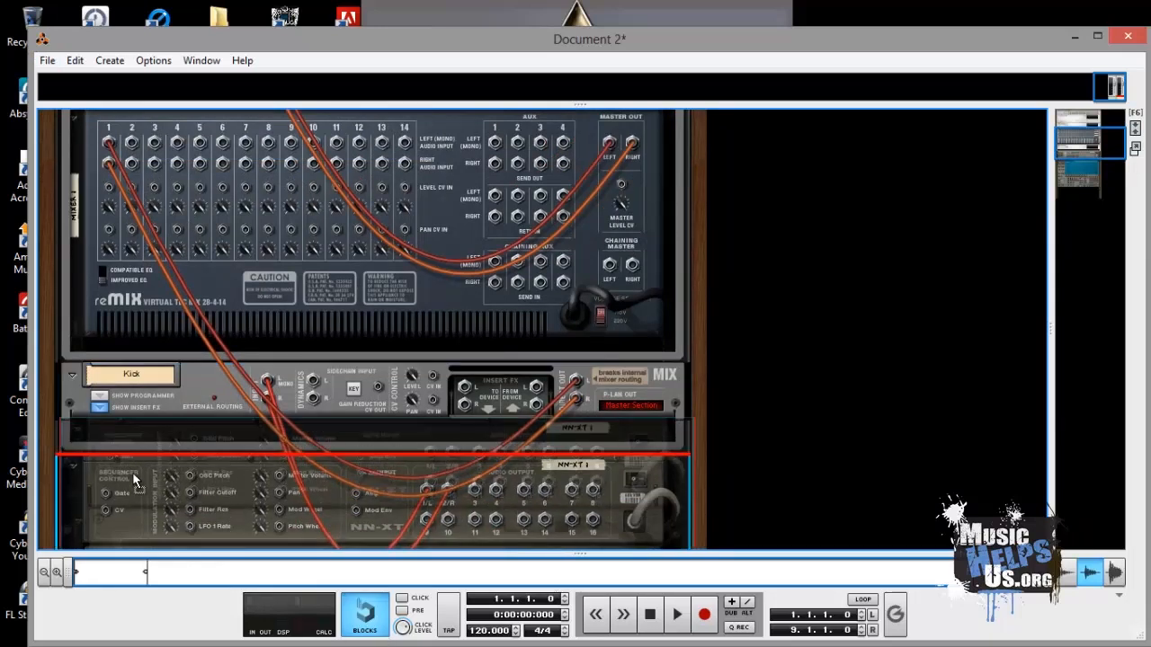
scroll(131, 436, down, 7)
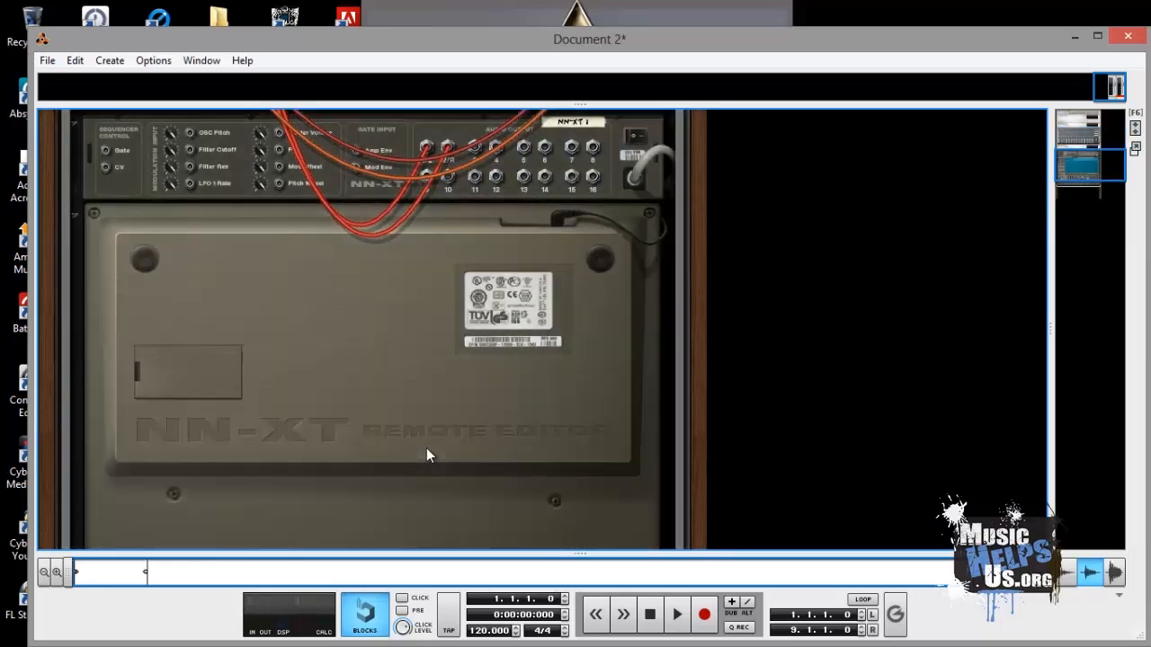
key(Tab)
scroll(97, 348, up, 5)
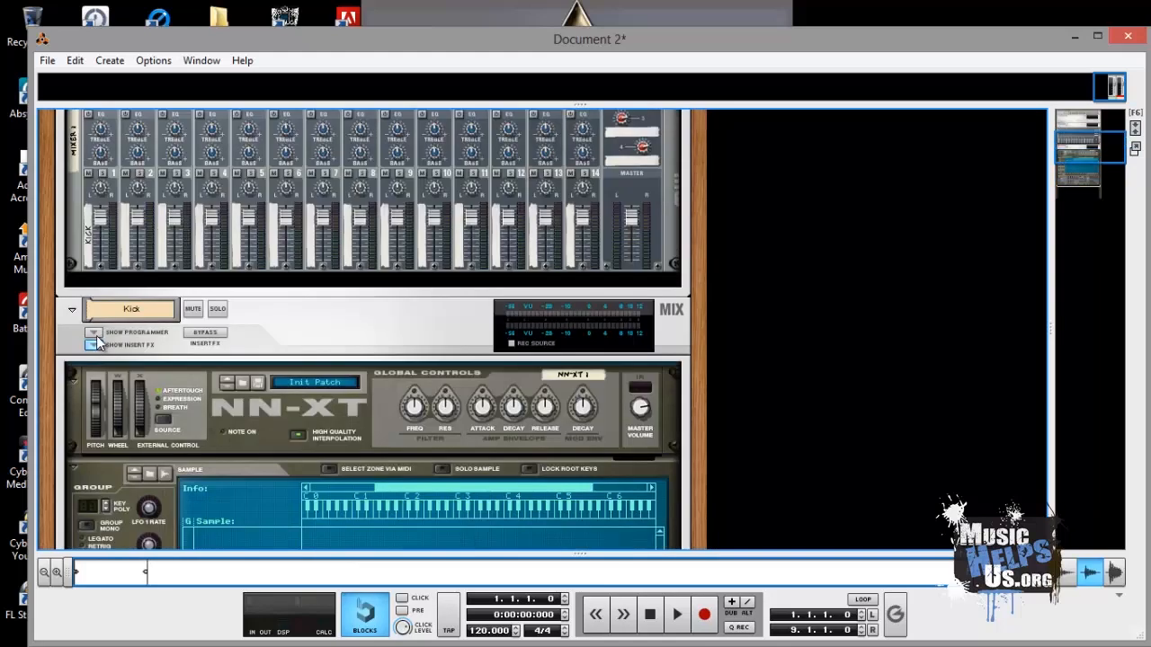
click(74, 312)
- Create a second NN-XT Advanced Sampler below the Kick channel
scroll(213, 419, up, 3)
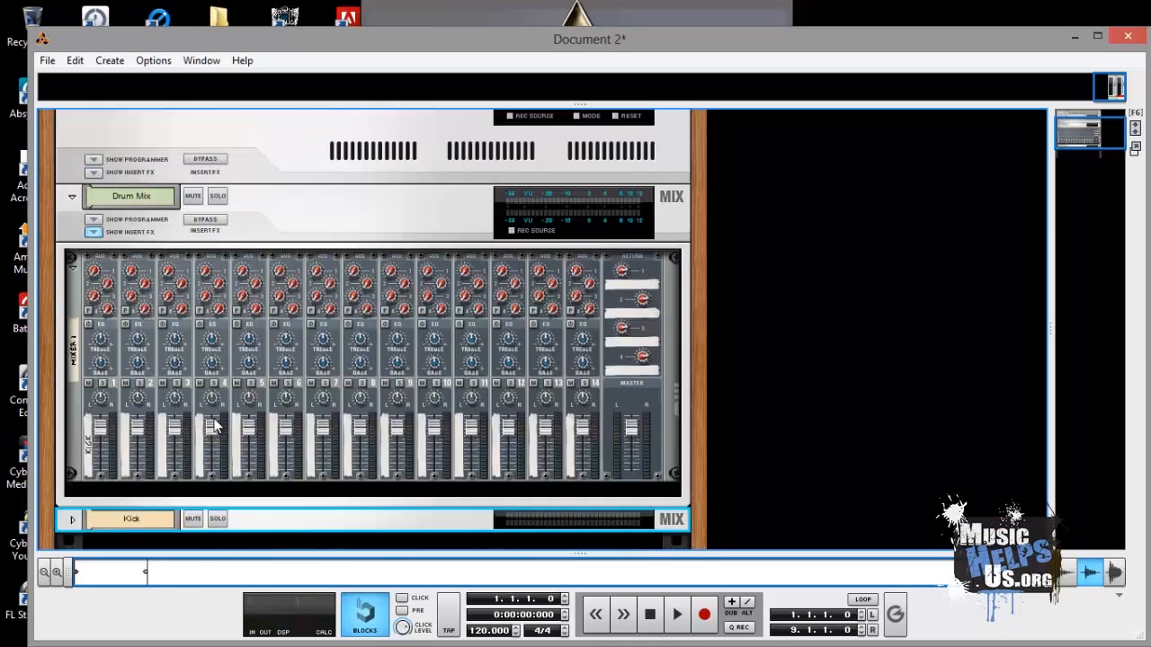
scroll(213, 418, down, 3)
right_click(210, 415)
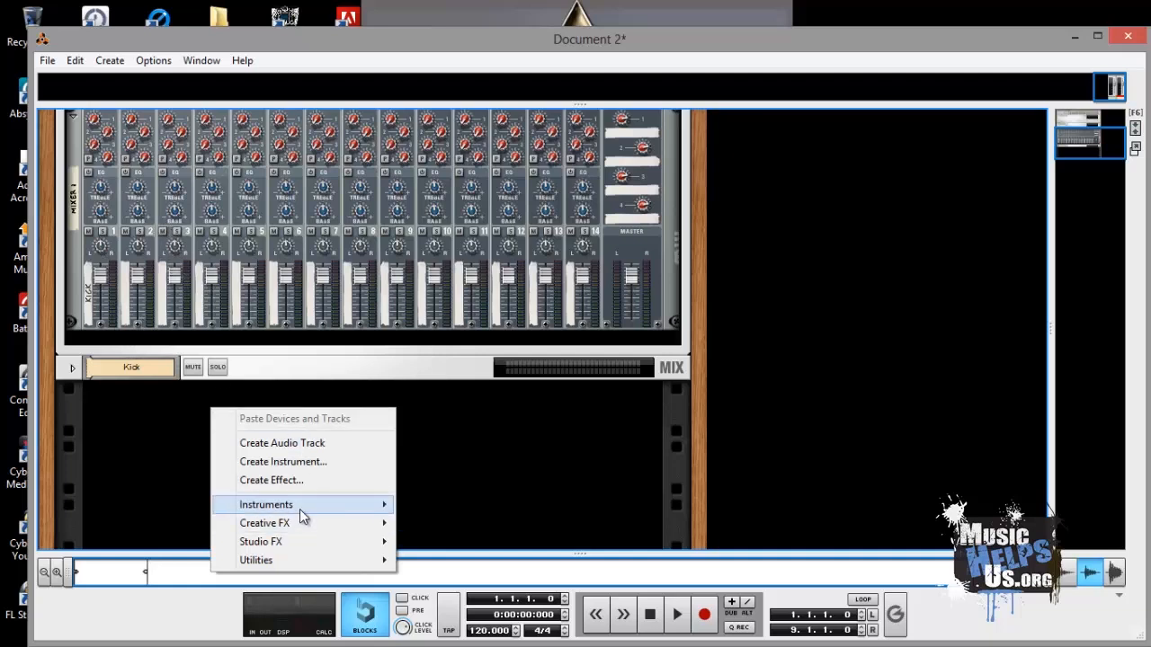
mouse_move(303, 505)
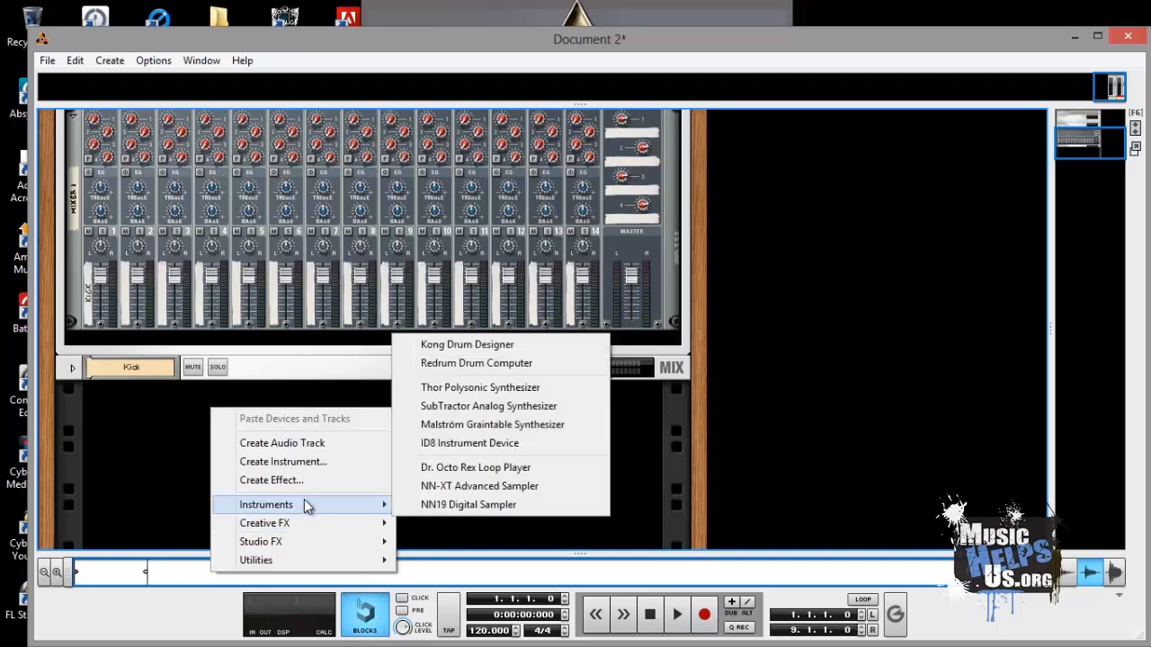
click(456, 491)
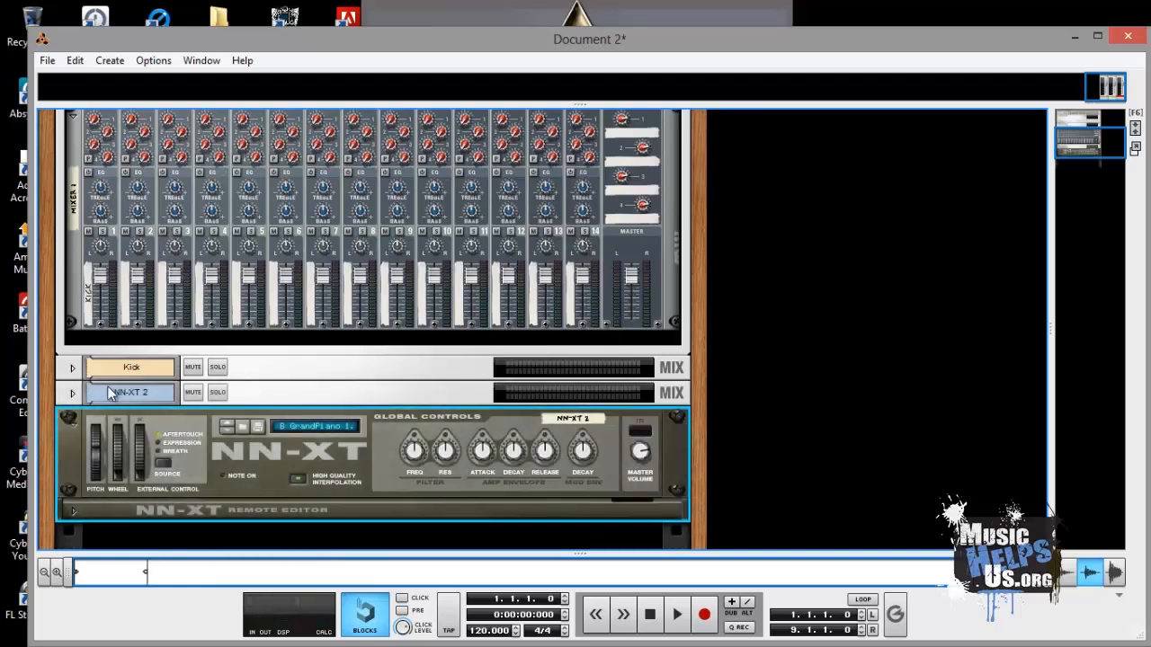
- Rename the second NN-XT's mix channel to Snare
click(72, 393)
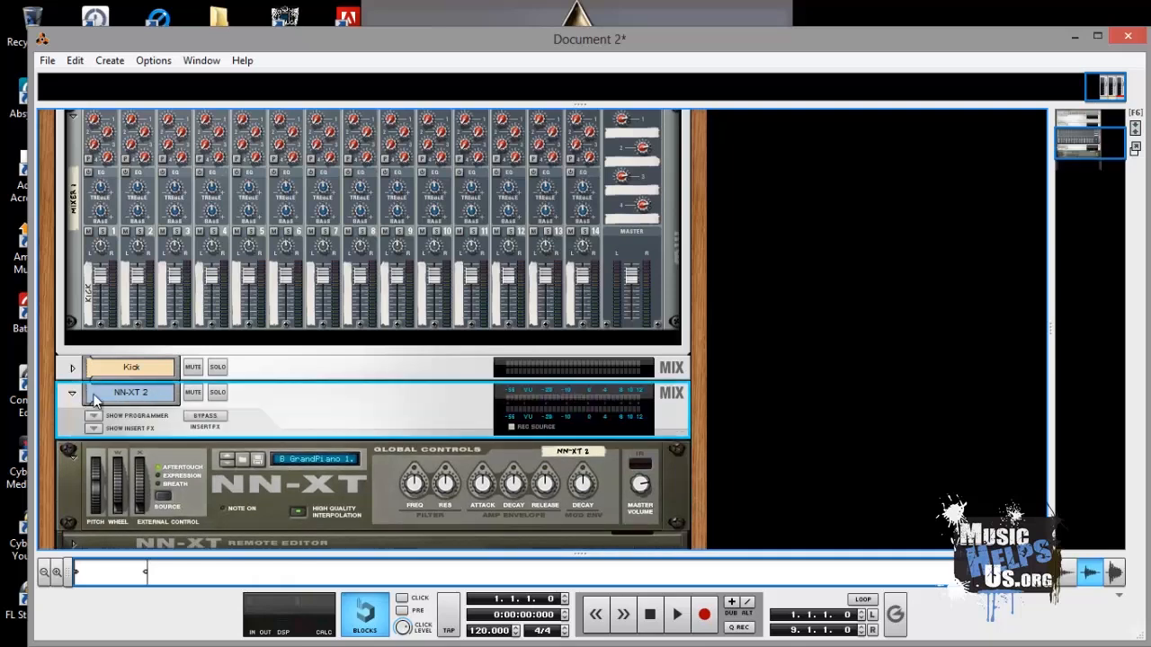
double_click(144, 392)
text(Snare)
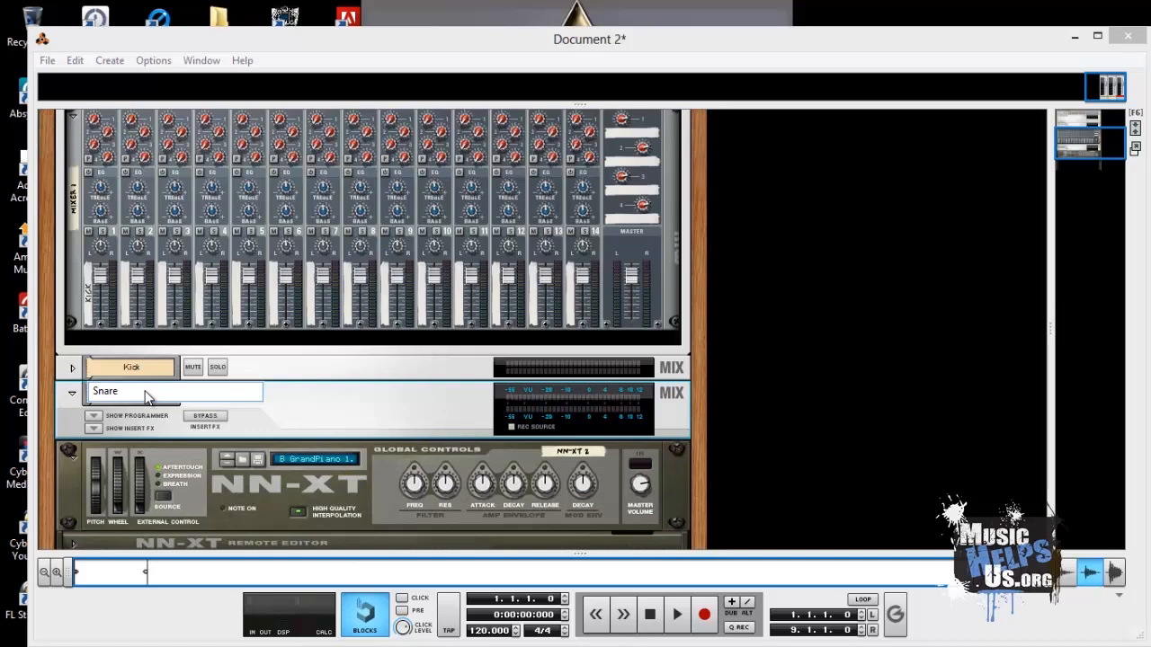
key(Return)
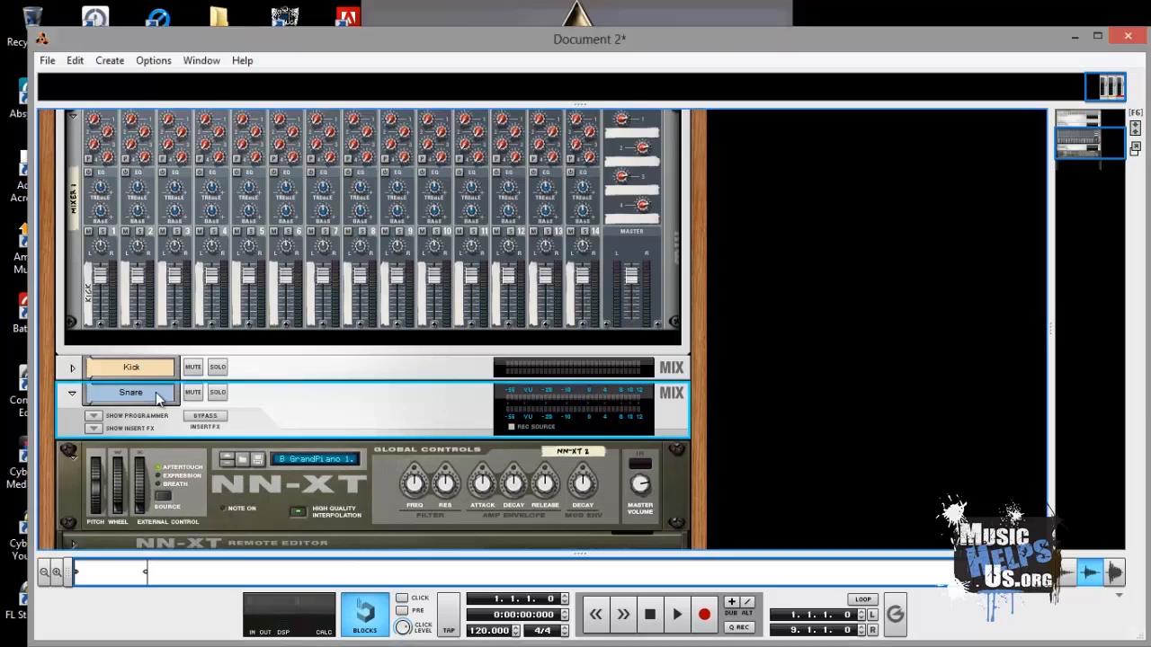
- Open the Snare NN-XT's remote editor and reset the device to clear its patch
click(93, 427)
drag(174, 487, 203, 455)
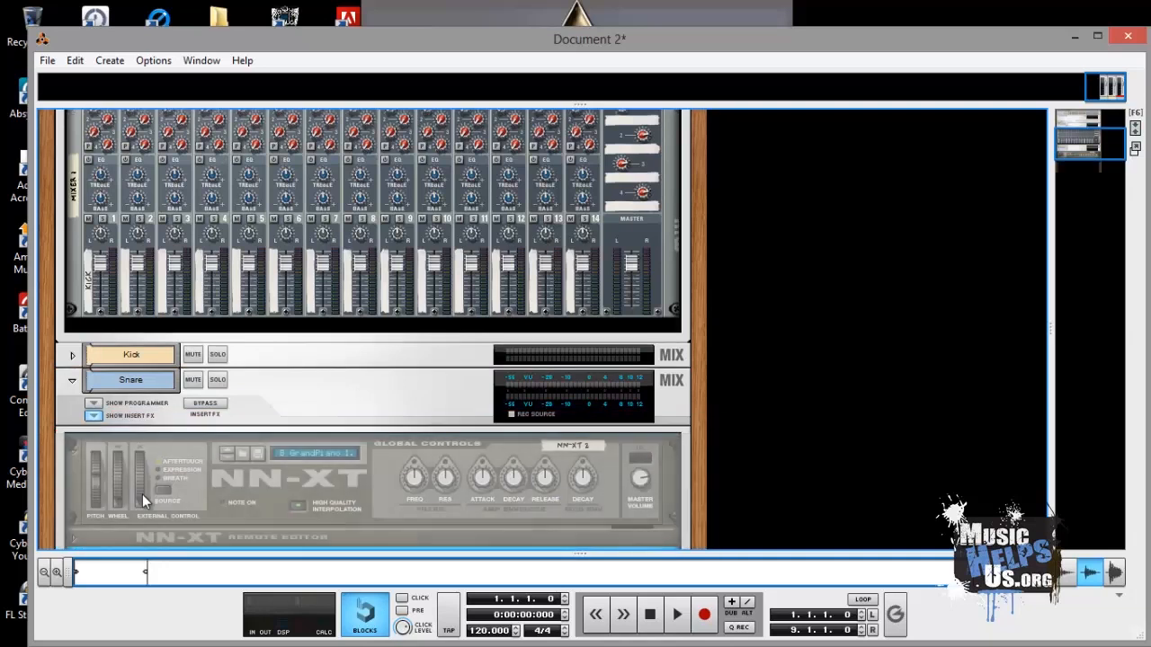
scroll(139, 489, down, 3)
click(74, 388)
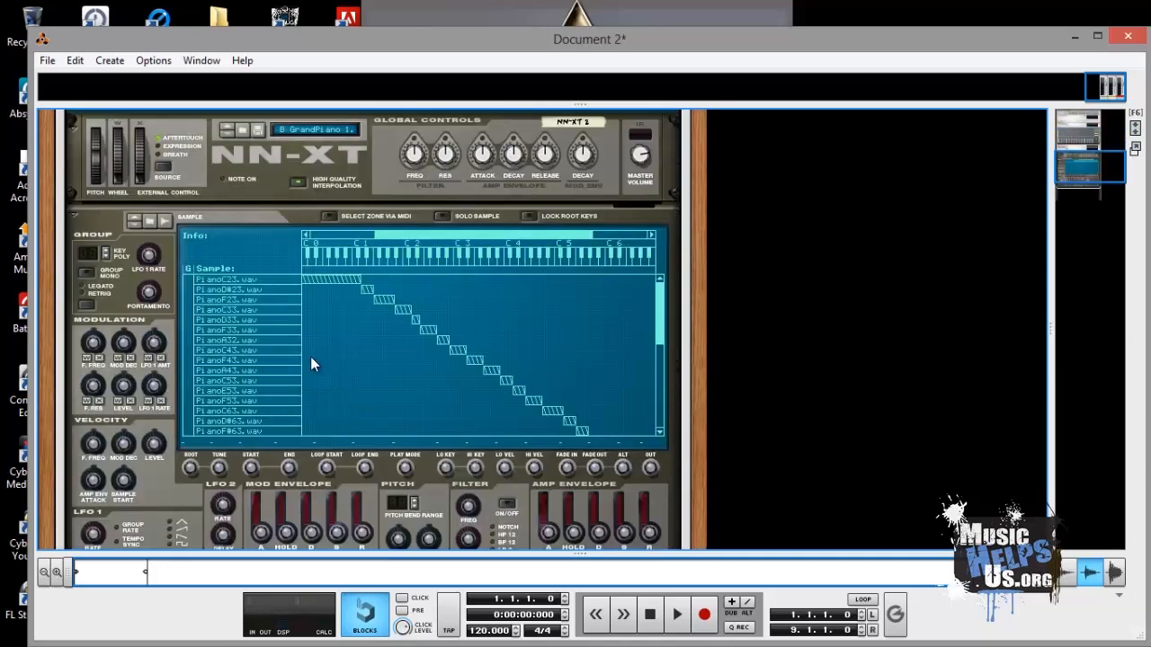
right_click(270, 251)
click(328, 375)
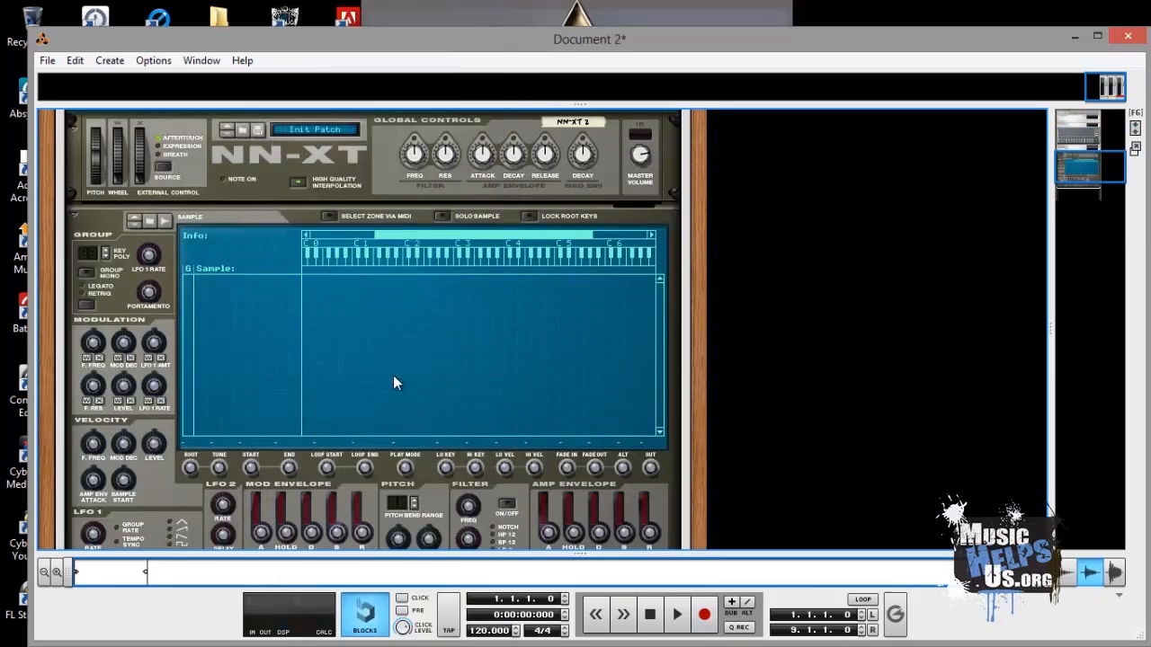
- Flip the rack and connect the Snare channel's direct outputs to channel 2 inputs of the Drum Mix mixer
scroll(311, 223, up, 2)
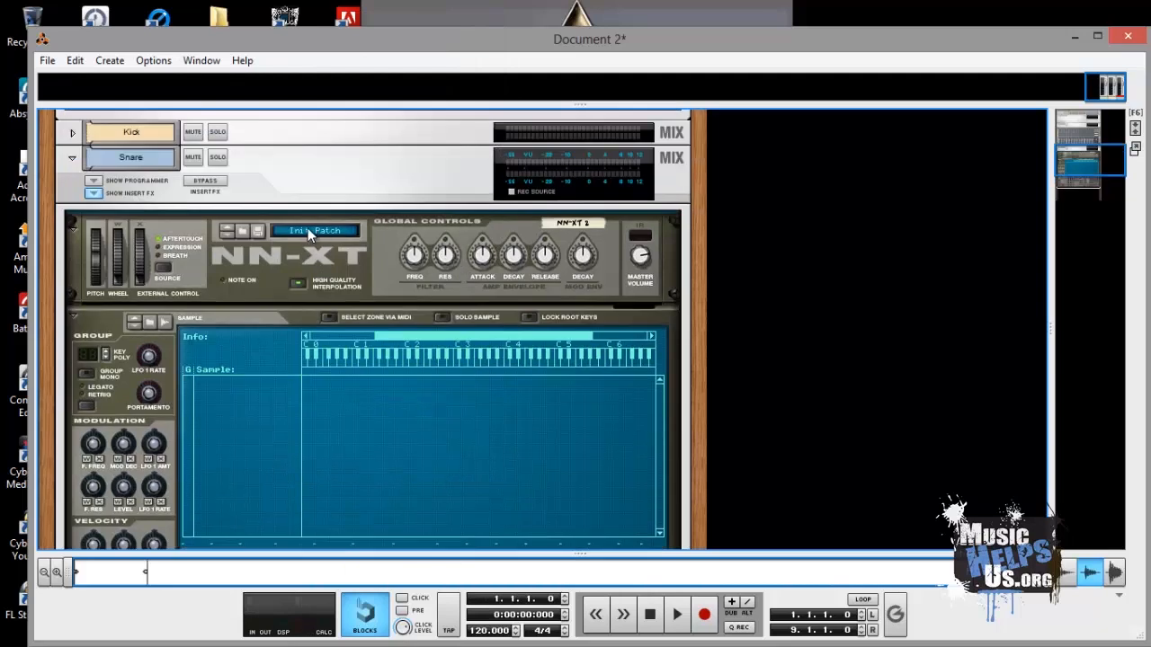
click(72, 160)
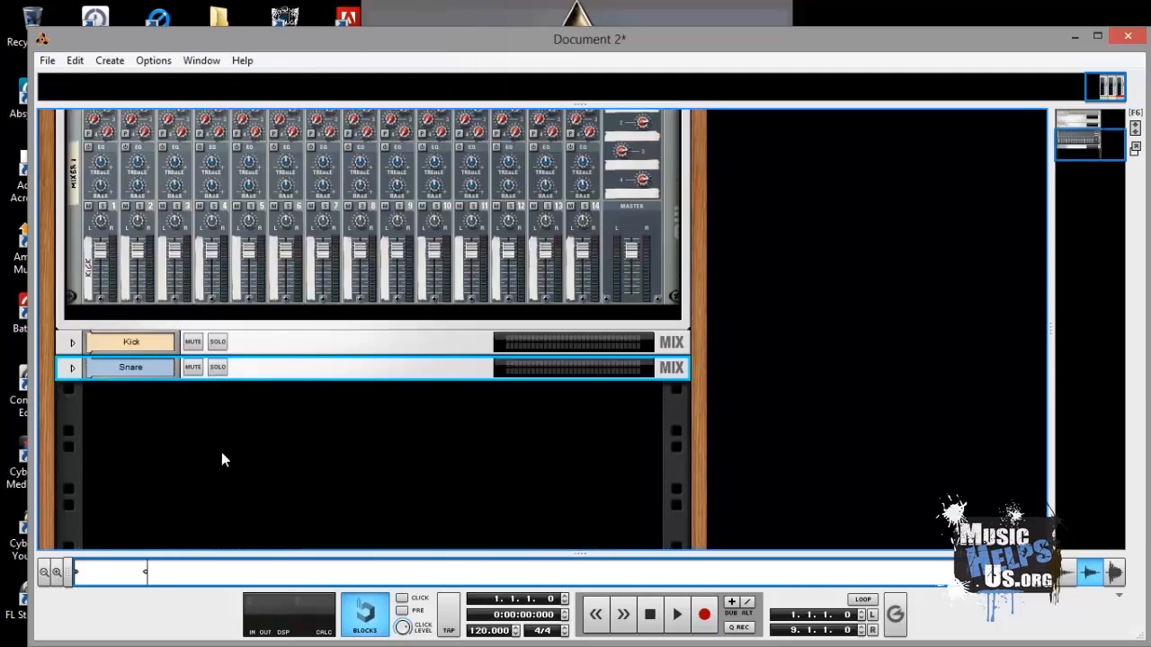
key(Tab)
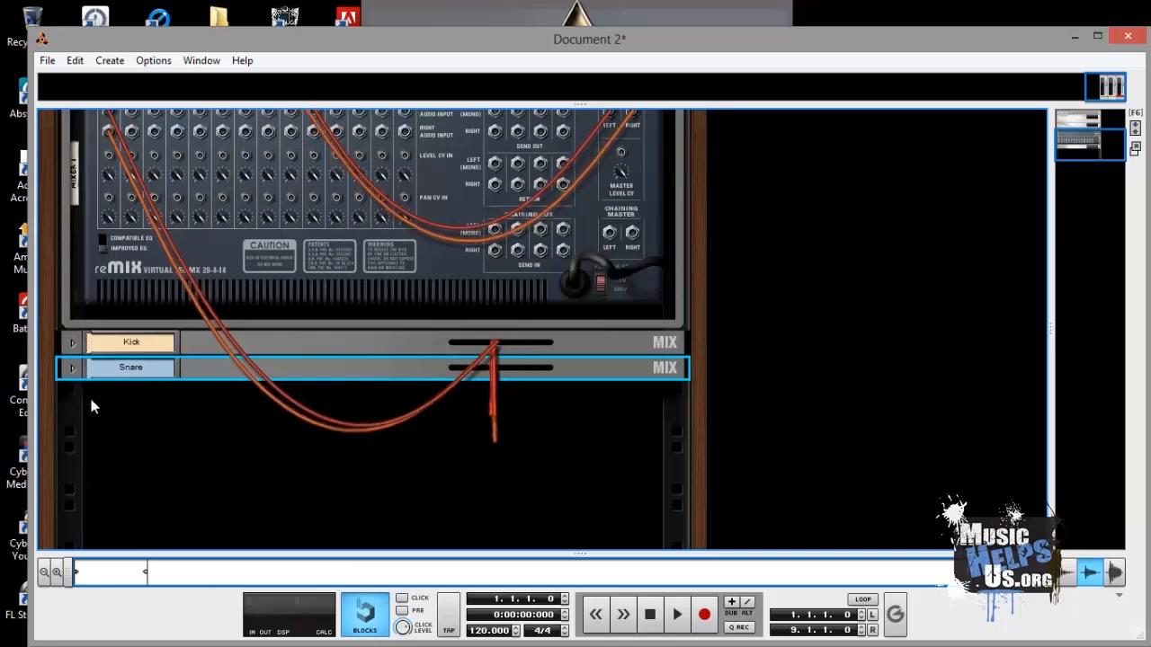
click(72, 371)
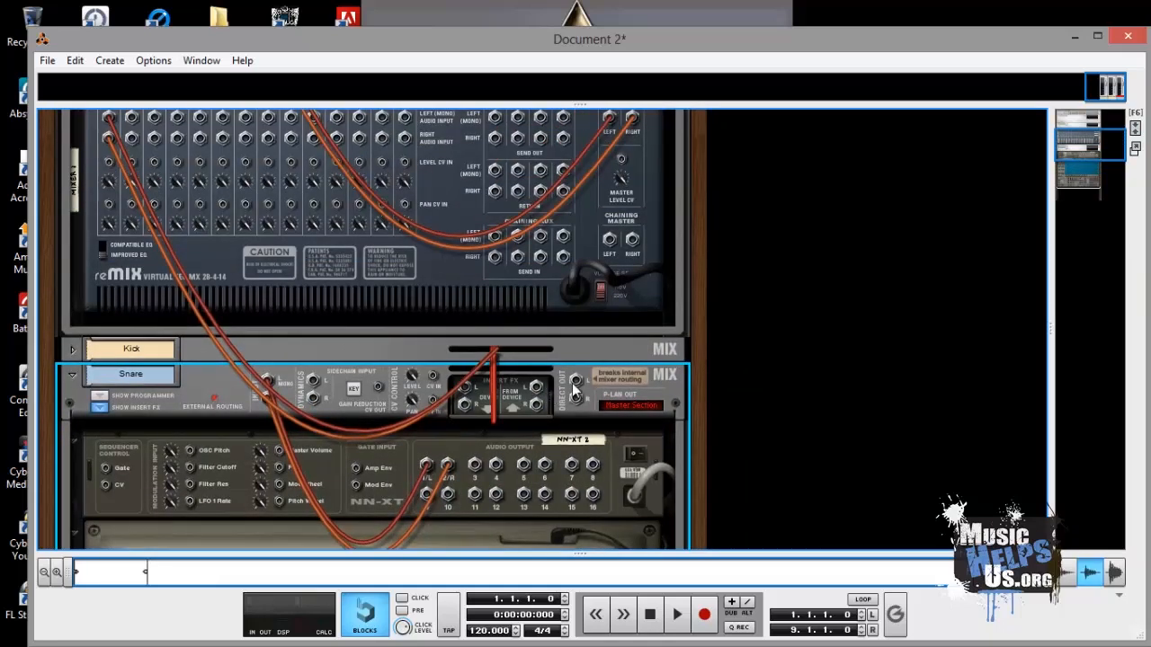
drag(576, 382, 179, 239)
drag(177, 300, 135, 224)
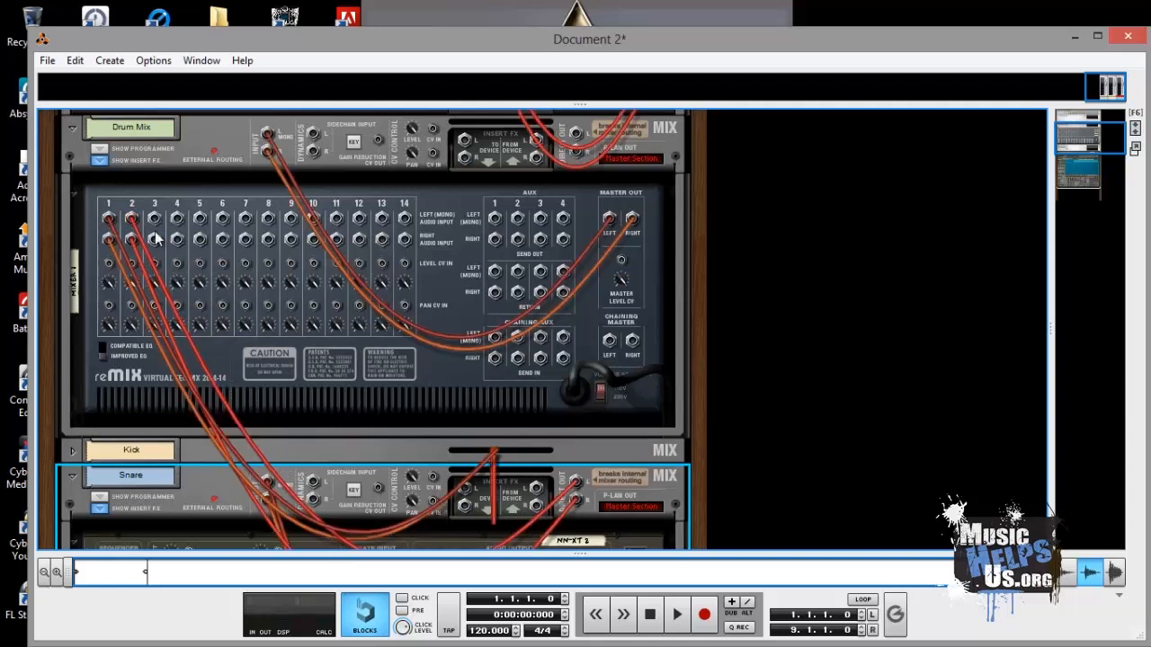
- Fold the Snare NN-XT and collapse the Snare mix channel in the rack
scroll(302, 292, down, 6)
scroll(302, 285, down, 2)
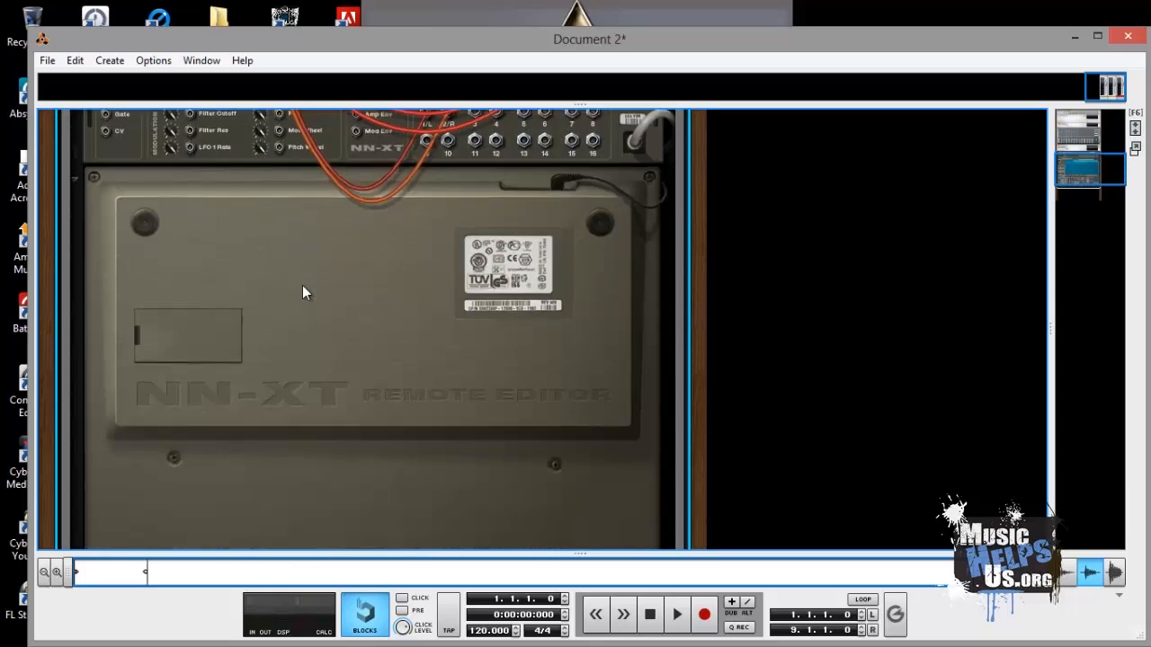
scroll(303, 285, up, 5)
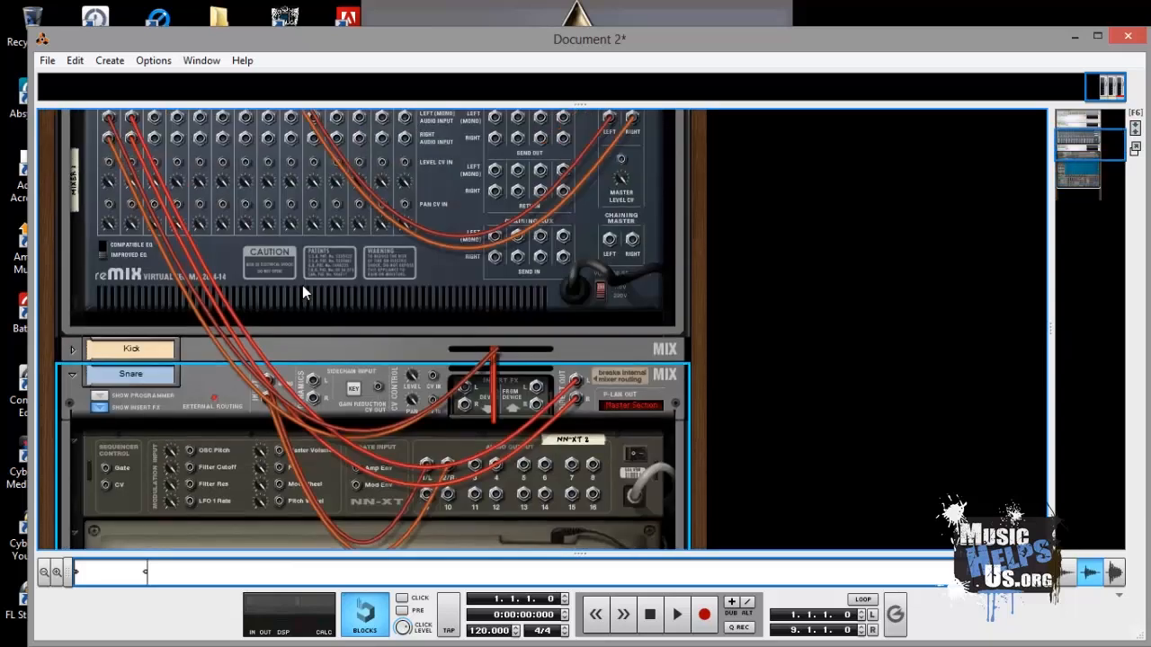
click(100, 408)
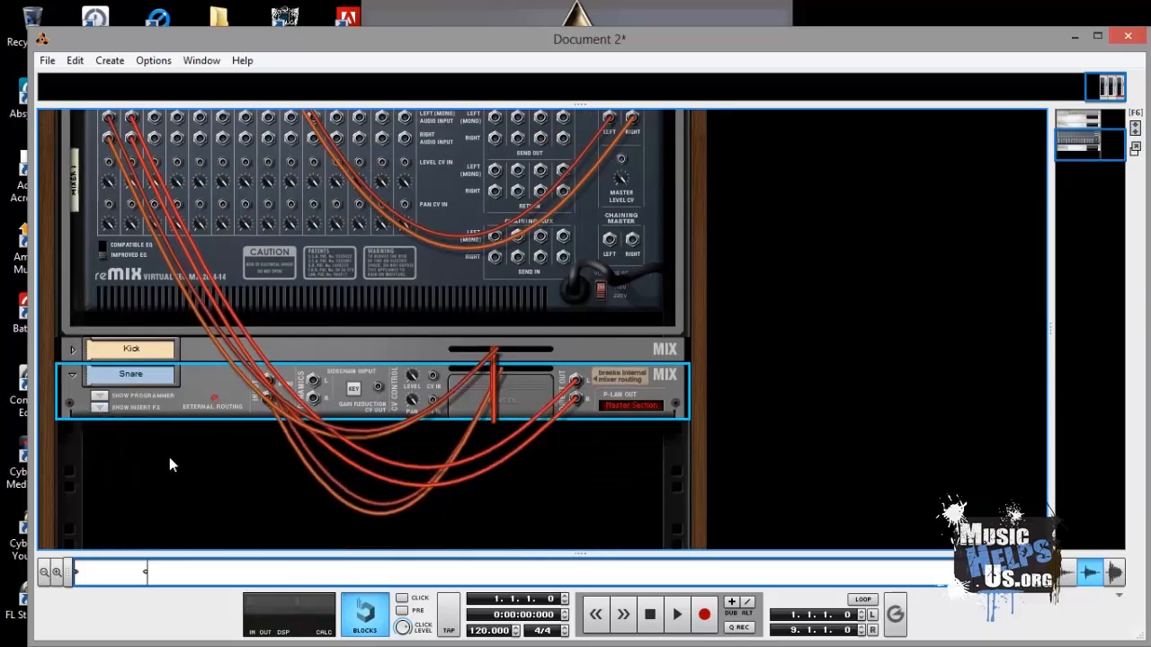
key(Tab)
click(94, 409)
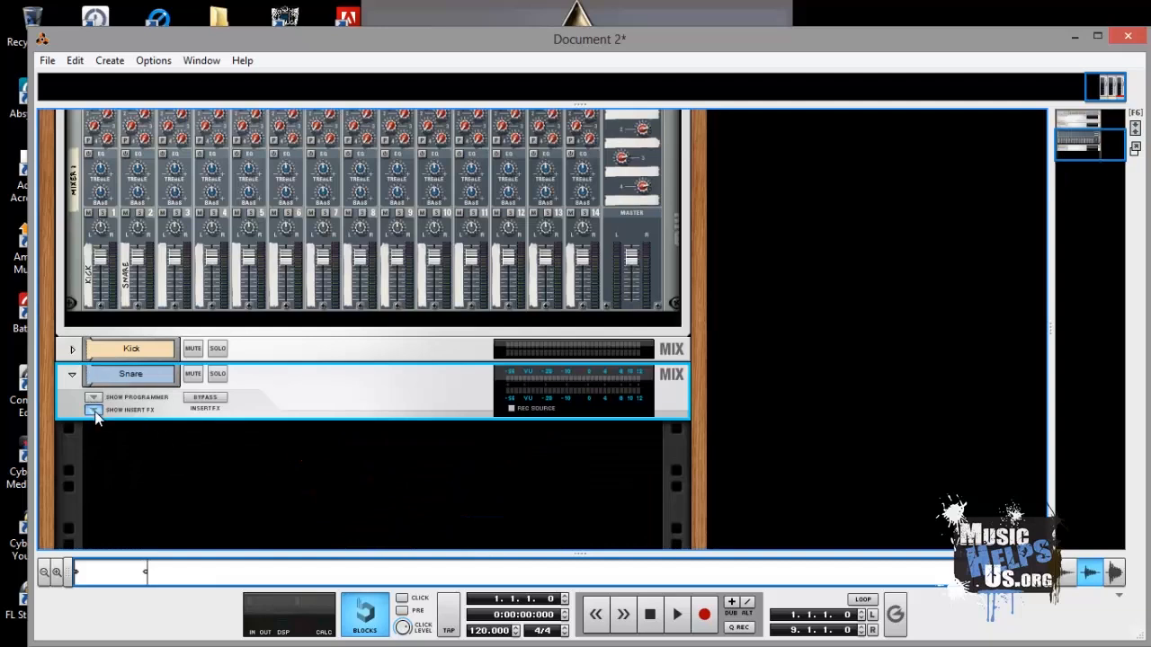
click(93, 409)
click(72, 374)
- Create a third NN-XT Advanced Sampler below the Snare channel
right_click(189, 444)
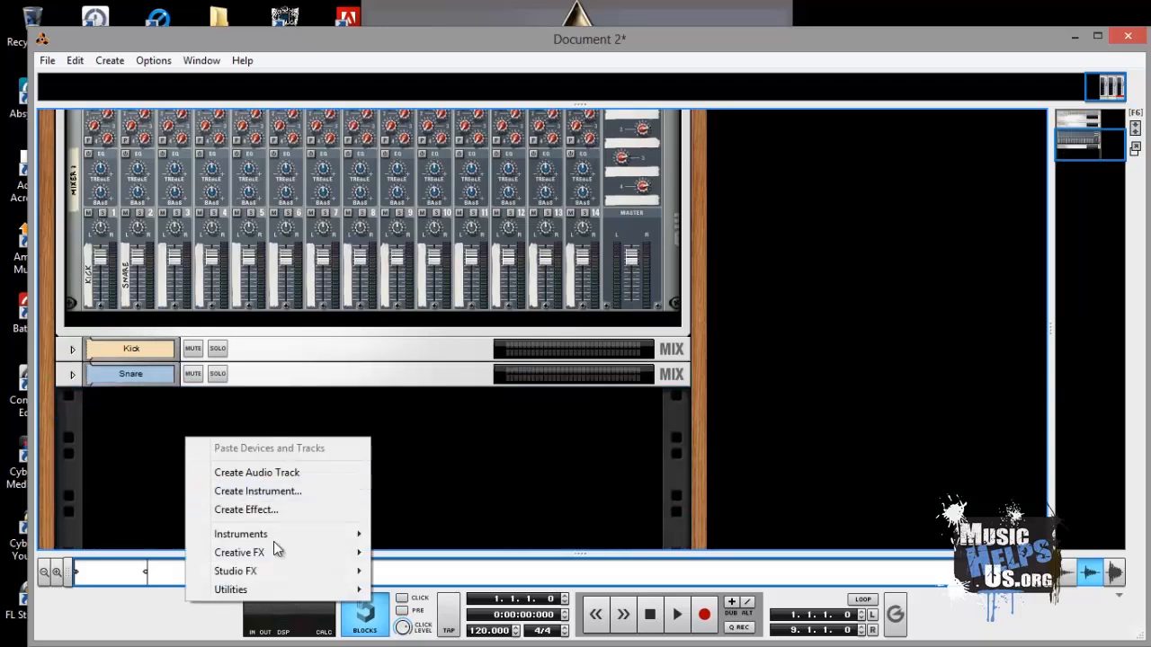
mouse_move(274, 537)
click(454, 515)
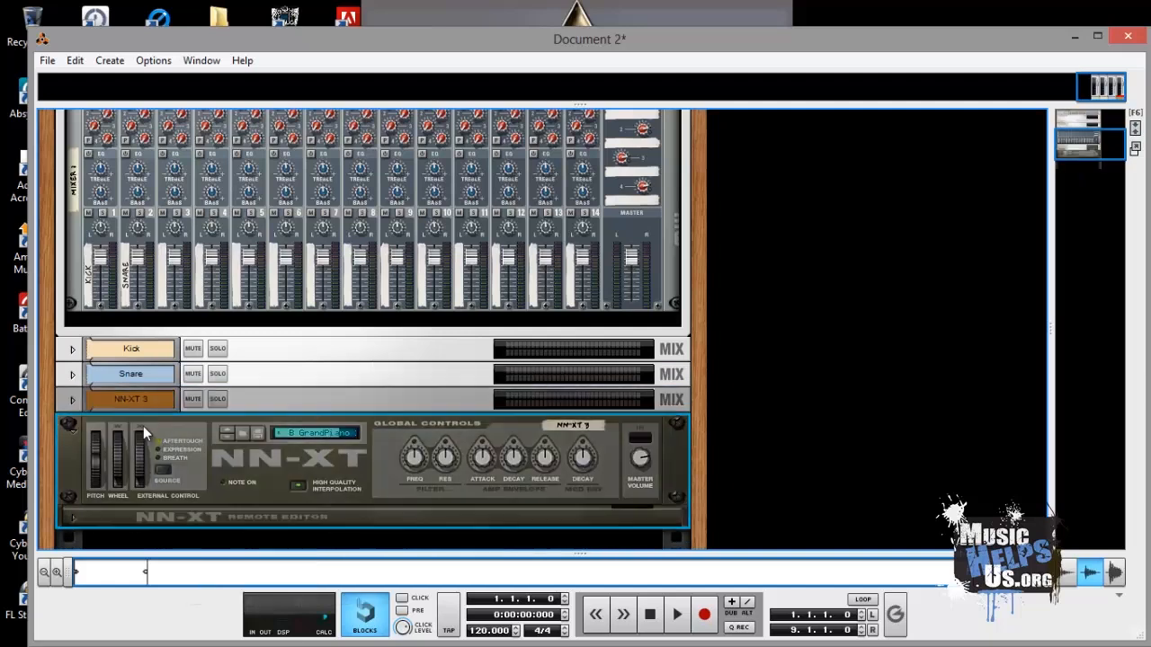
- Rename the third NN-XT's mix channel to HiHats
double_click(153, 399)
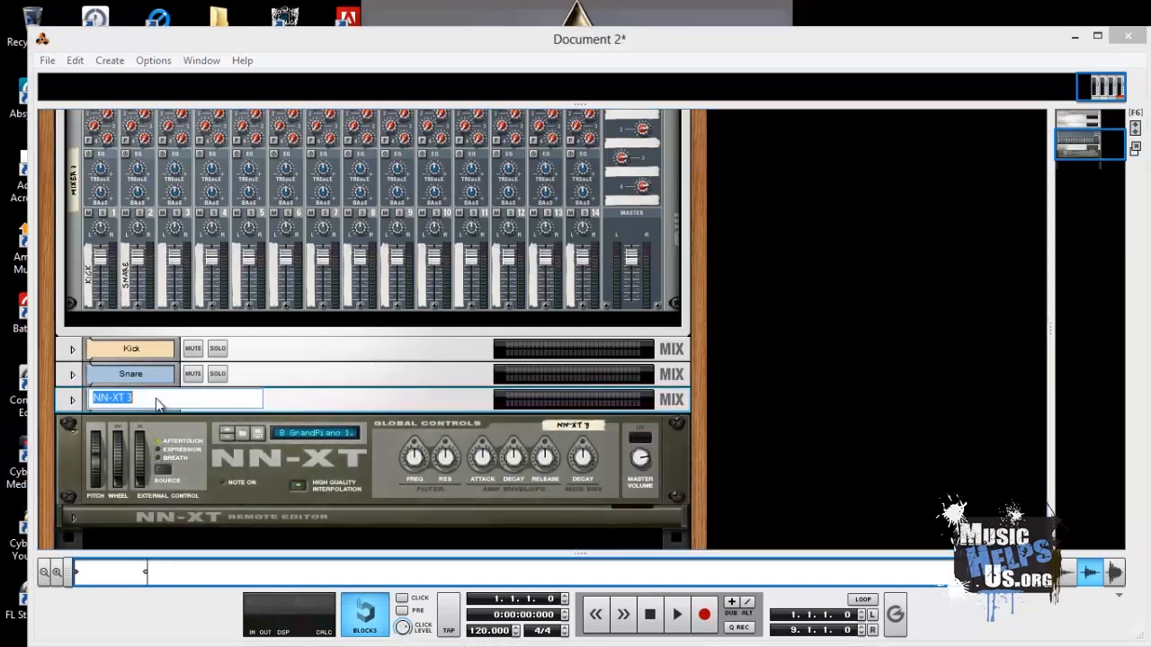
text(HiHats)
key(Return)
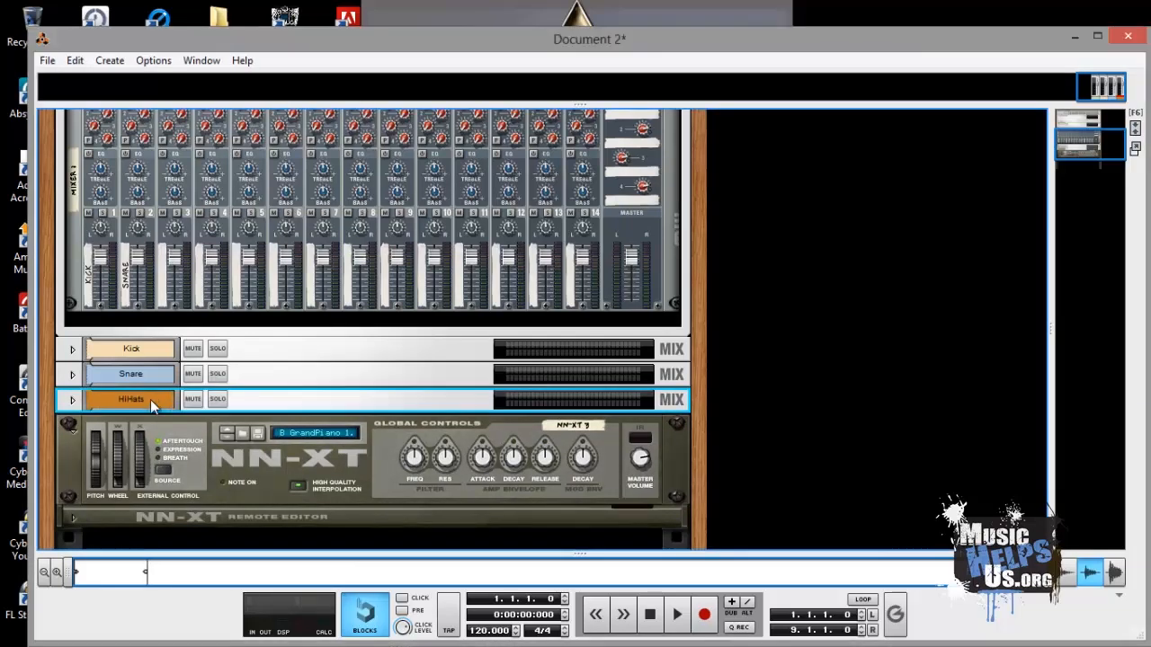
- Open the HiHats NN-XT's remote editor and reset the device to clear its patch
click(73, 400)
click(90, 436)
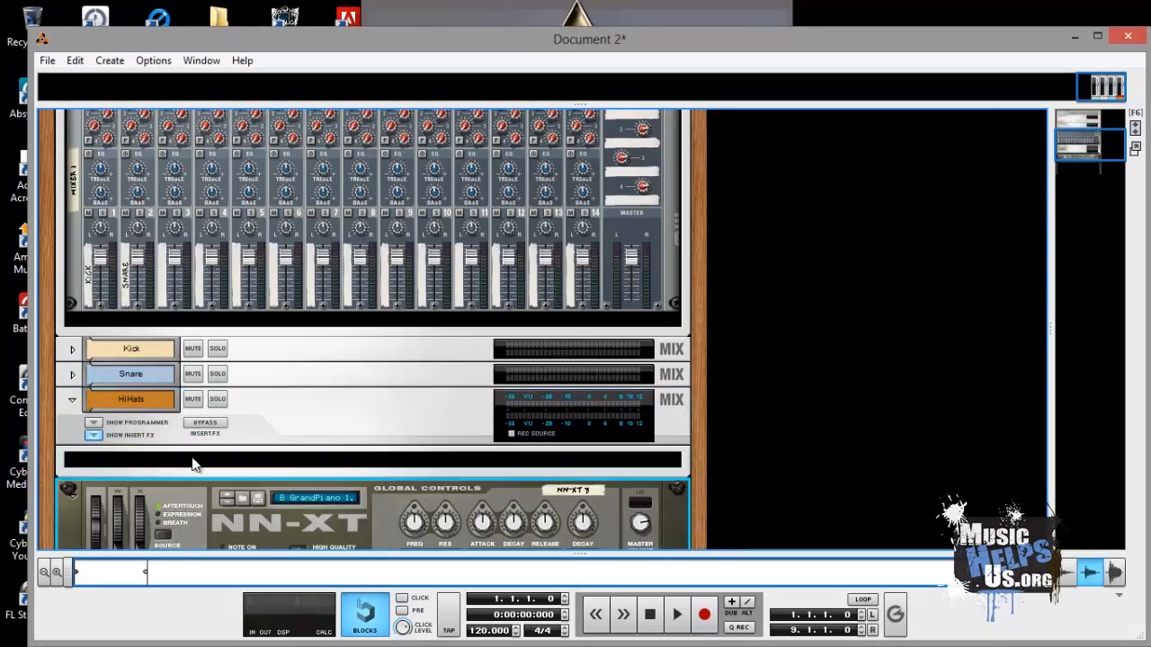
drag(176, 502, 184, 467)
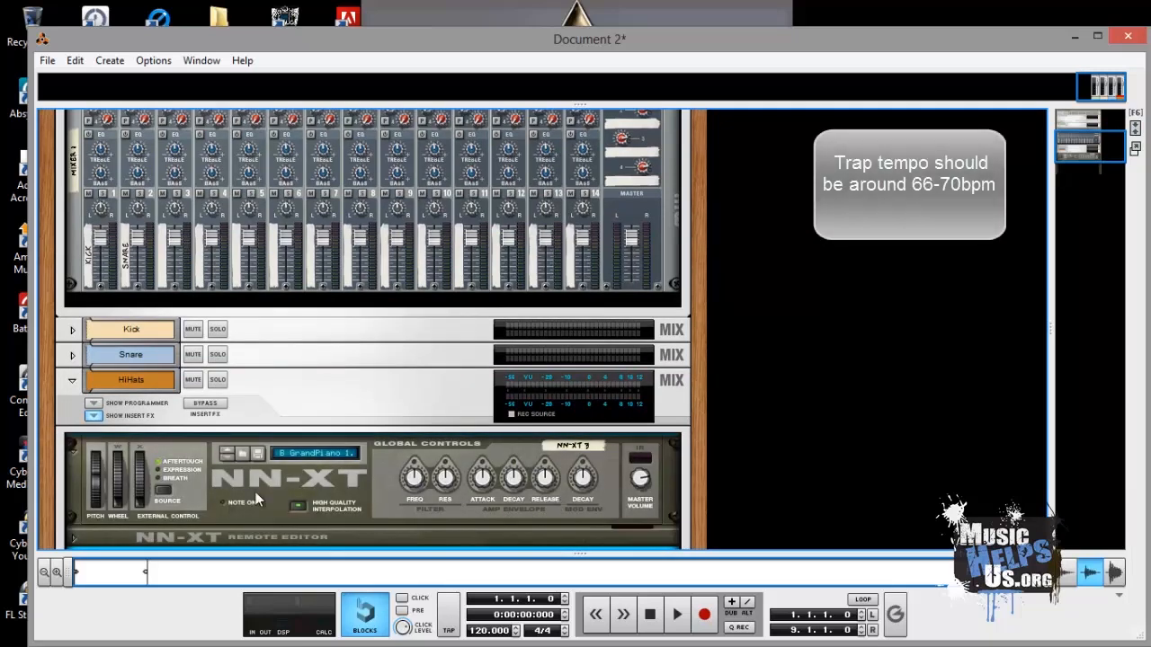
scroll(96, 464, down, 3)
click(75, 387)
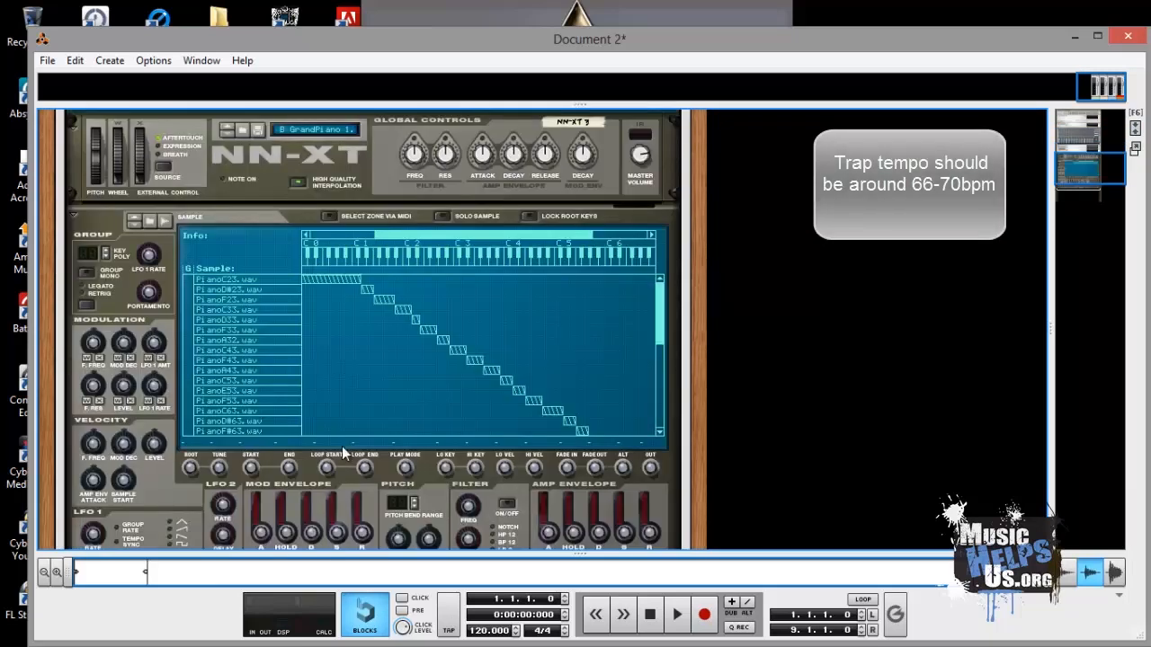
right_click(238, 244)
click(307, 378)
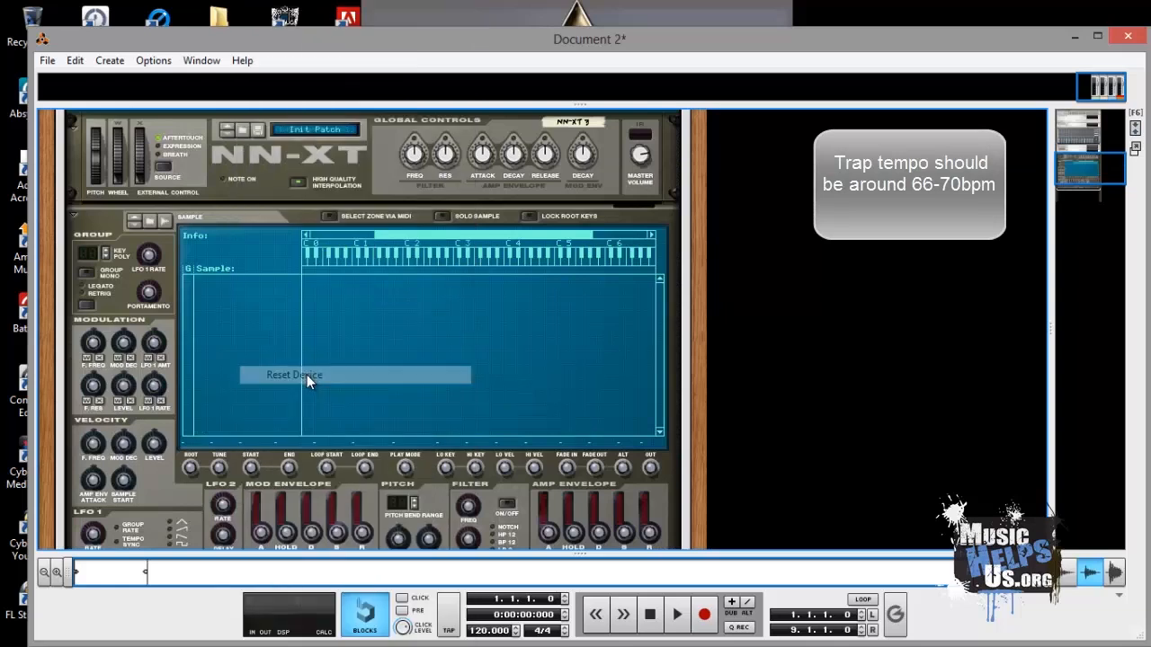
- Flip the rack and connect the HiHats channel's direct outputs to channel 3 inputs of the Drum Mix mixer
scroll(335, 307, up, 5)
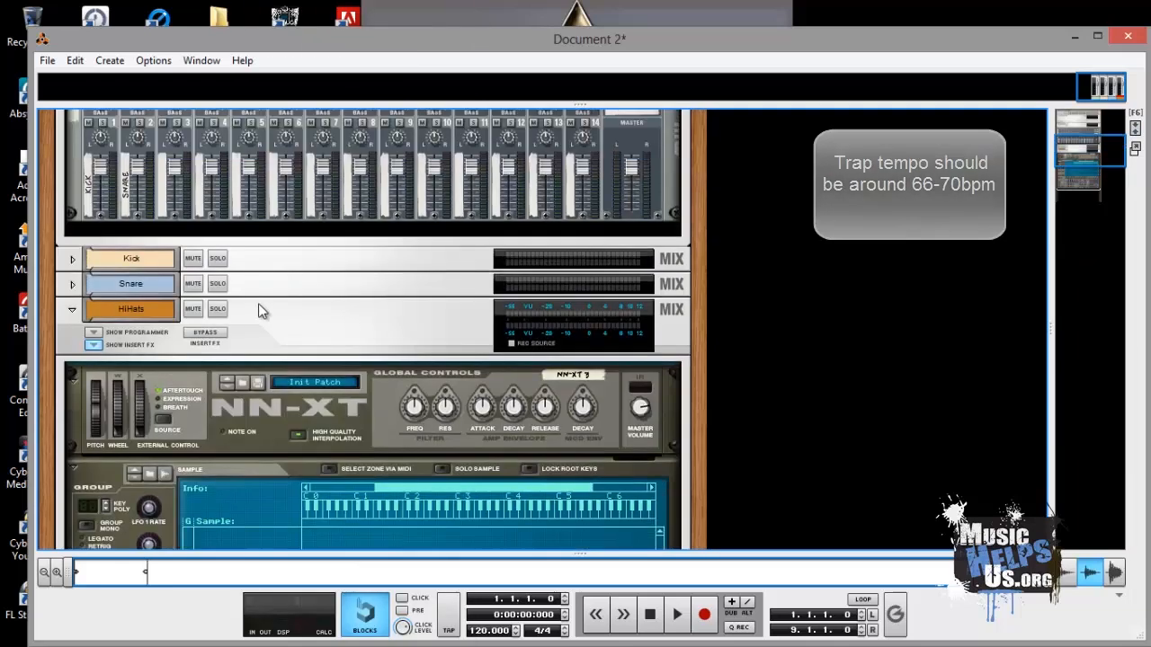
click(98, 344)
click(72, 337)
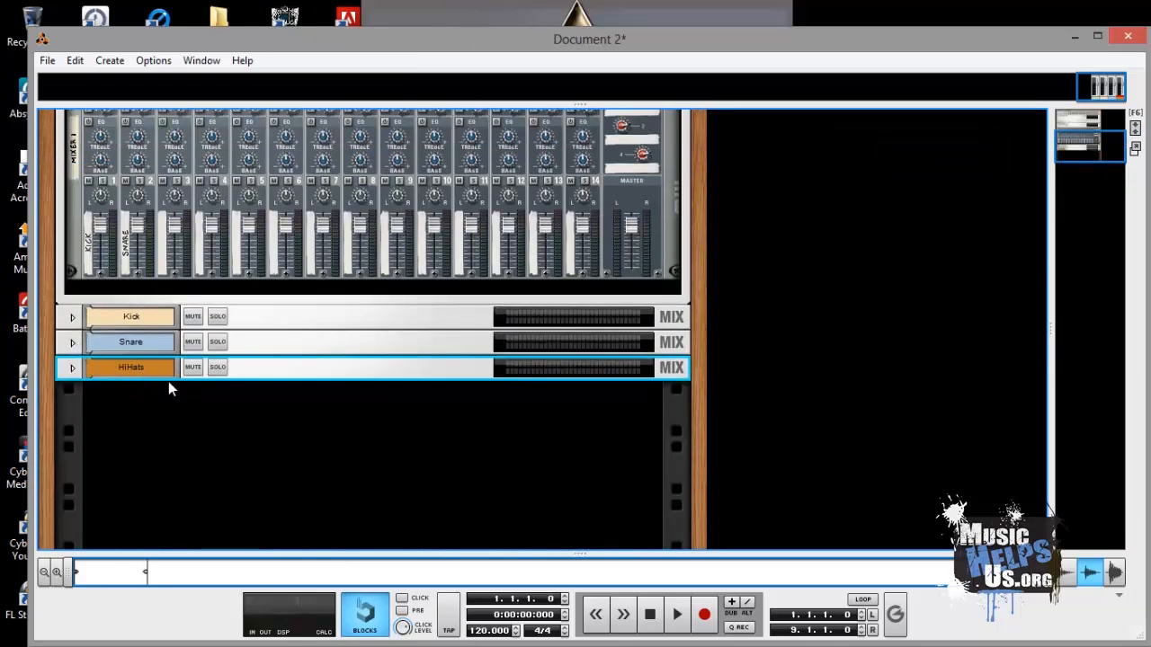
key(Tab)
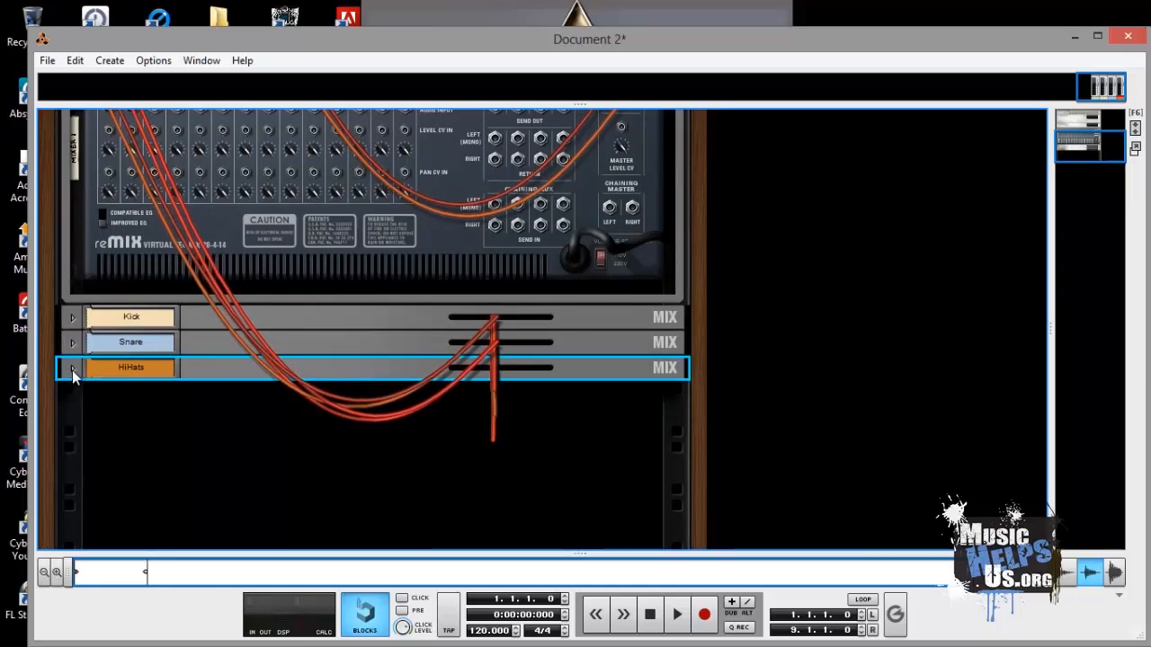
click(72, 368)
drag(580, 385, 154, 186)
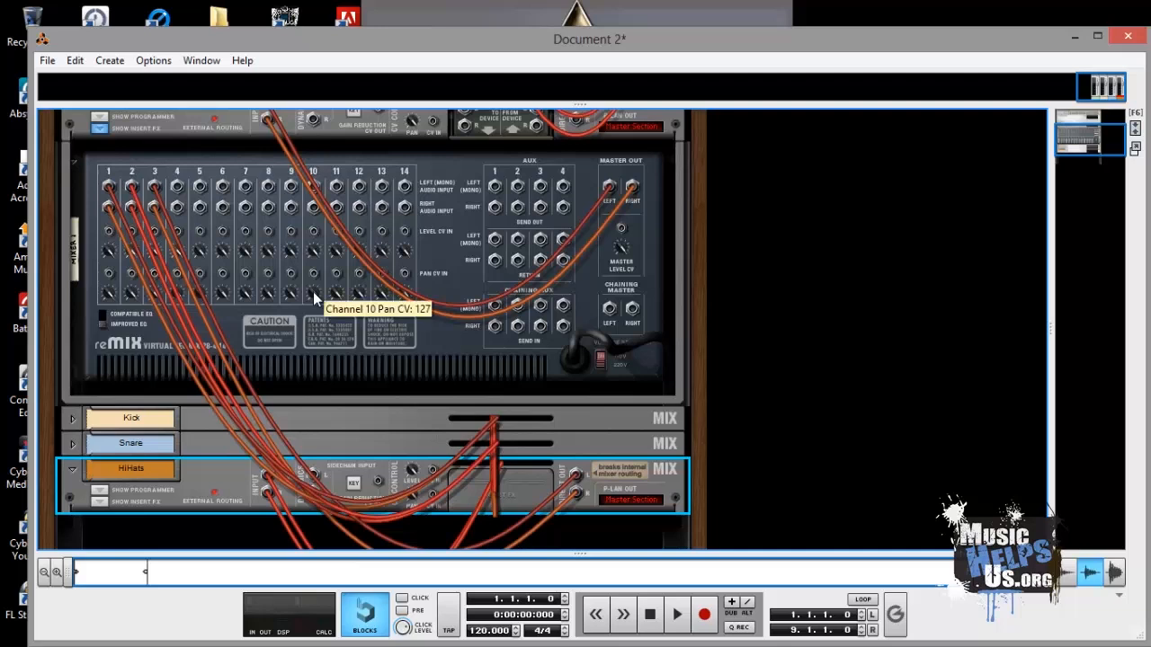
key(Tab)
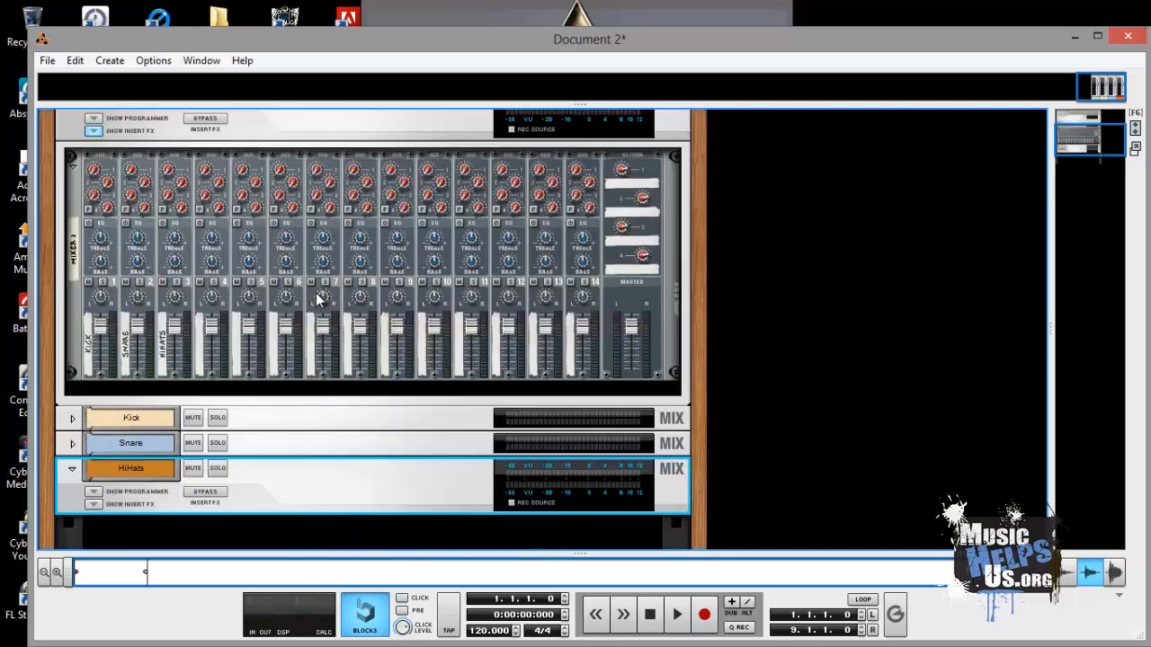
click(71, 469)
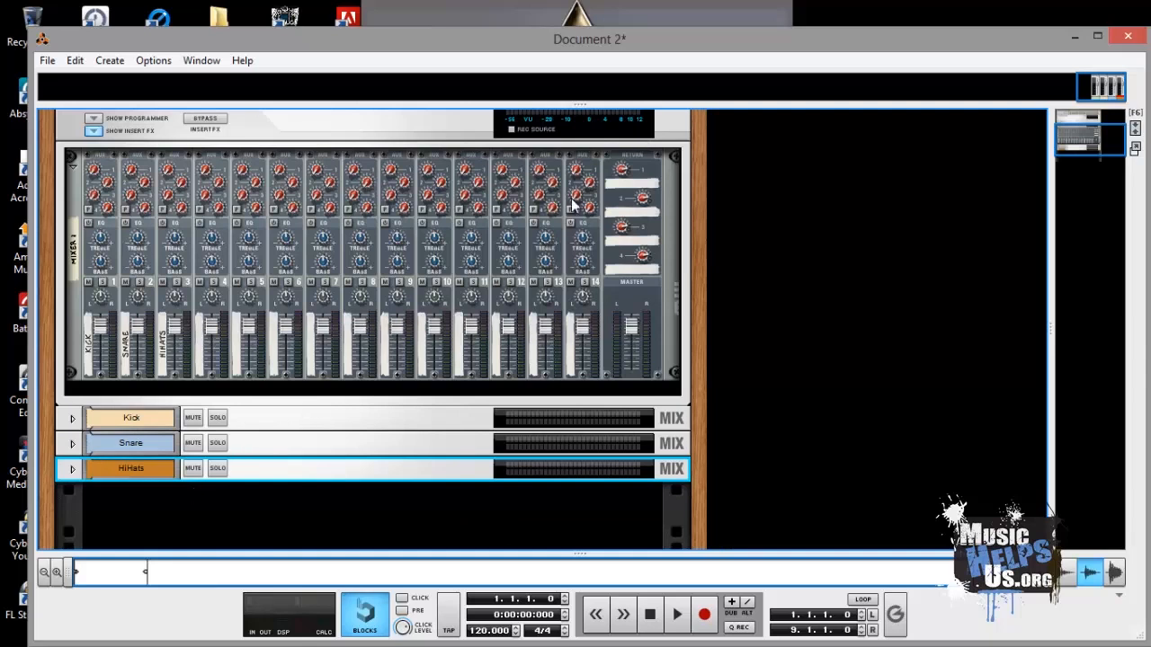
- Close Document 2 without saving and switch to the Texas TrapTemplate song
click(1128, 37)
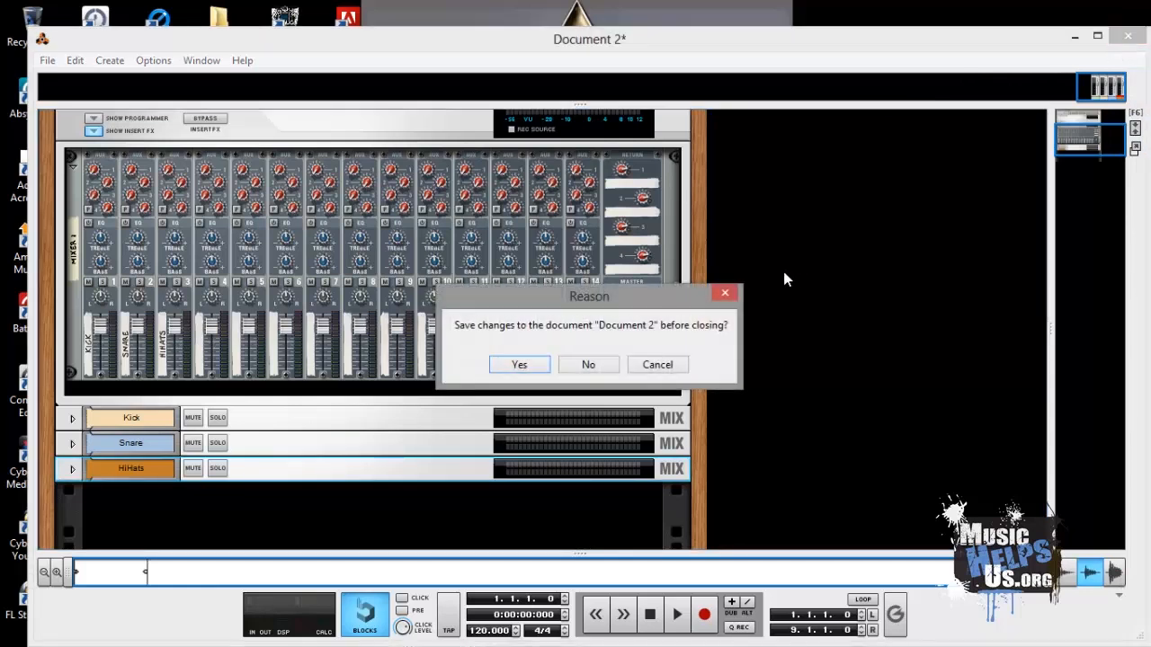
click(590, 364)
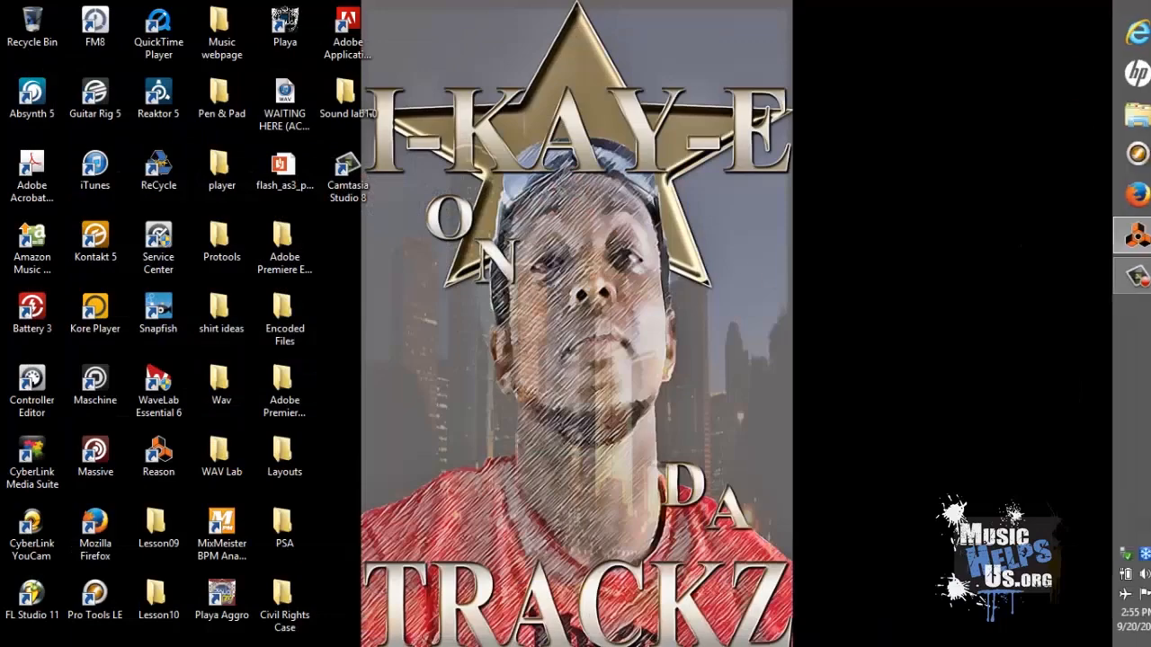
click(1125, 236)
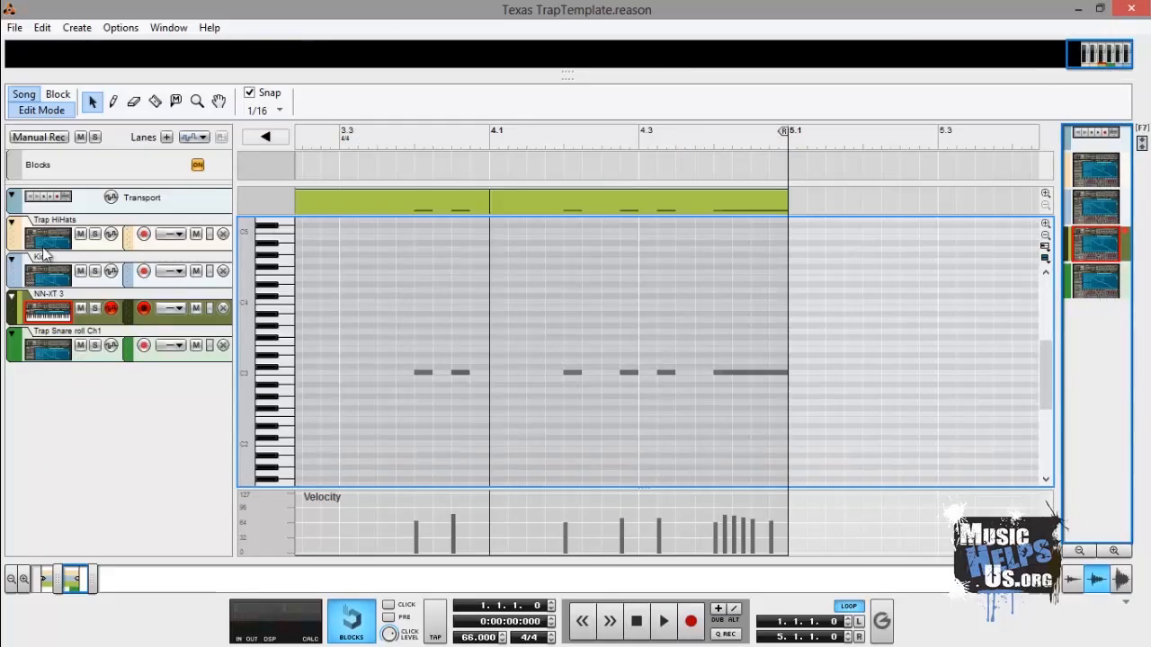
- Reorder the sequencer tracks so Kick is on top with NN-XT 3 directly below it
click(43, 277)
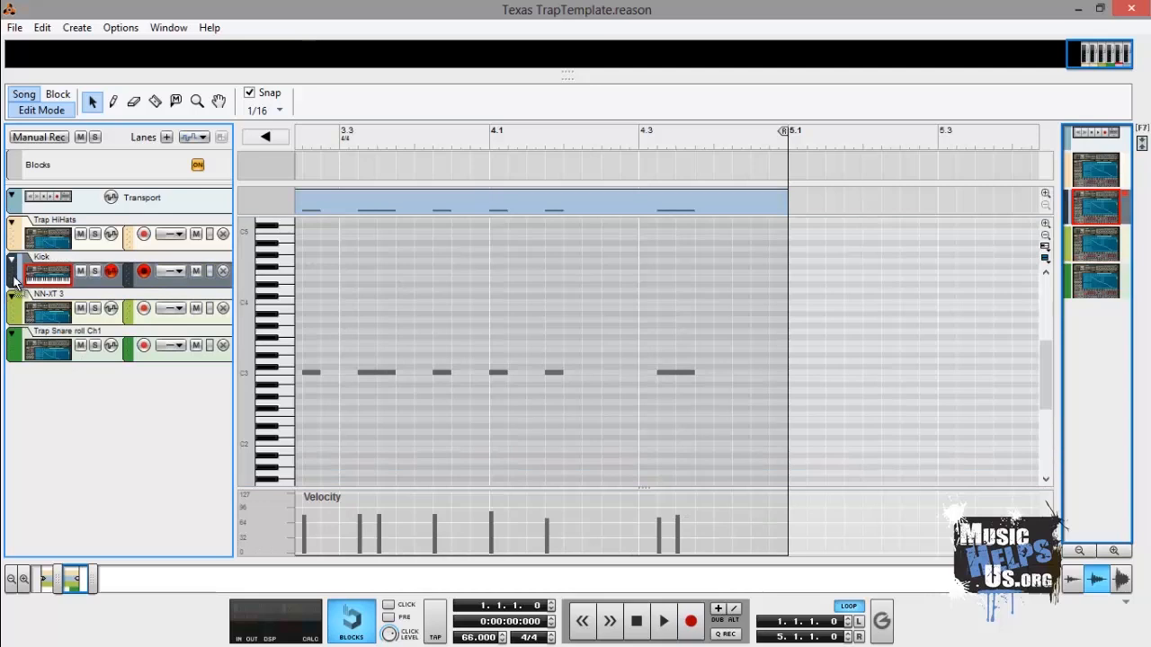
drag(18, 282, 18, 225)
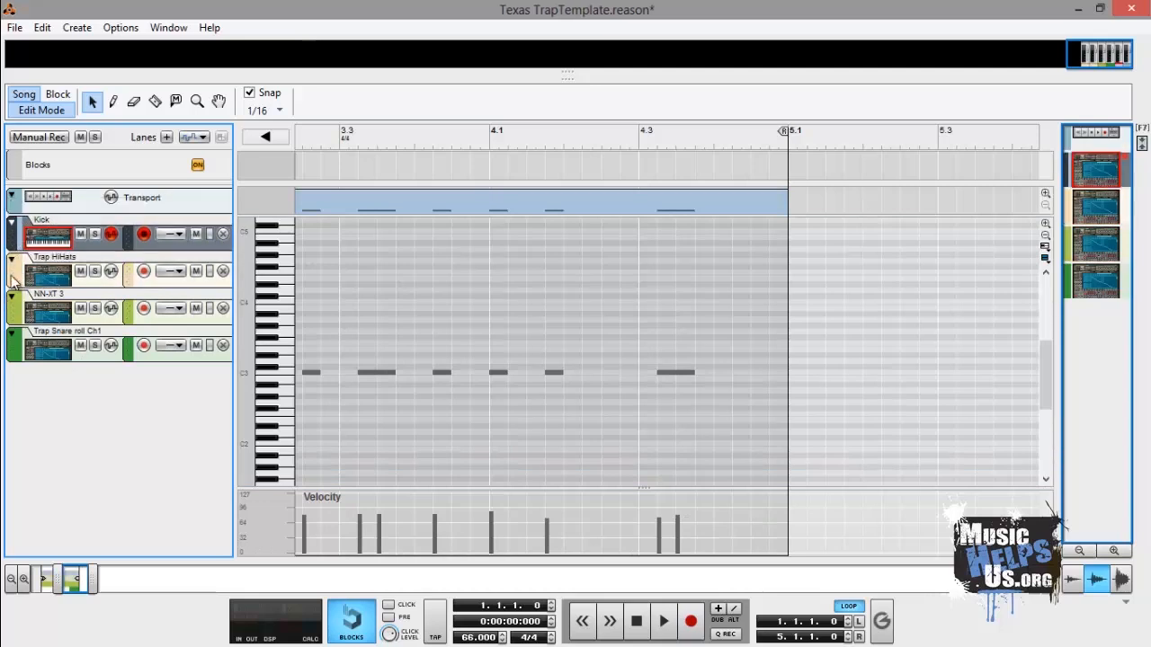
drag(14, 301, 45, 265)
- Rename the NN-XT 3 track to Snare
double_click(45, 261)
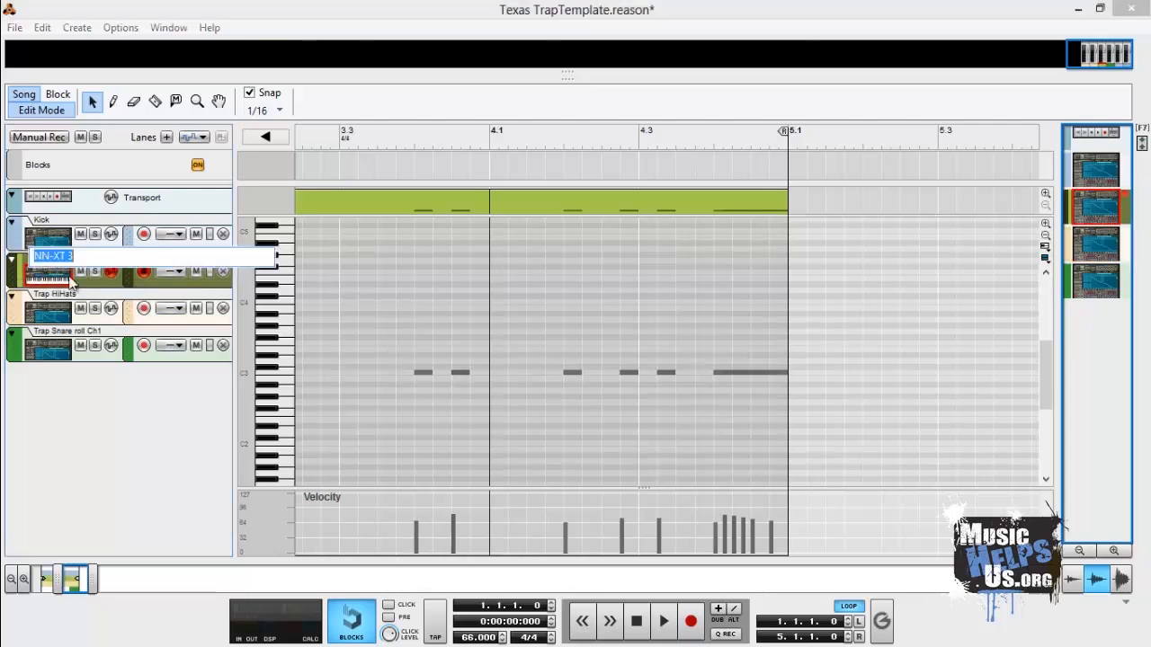
text(Snare)
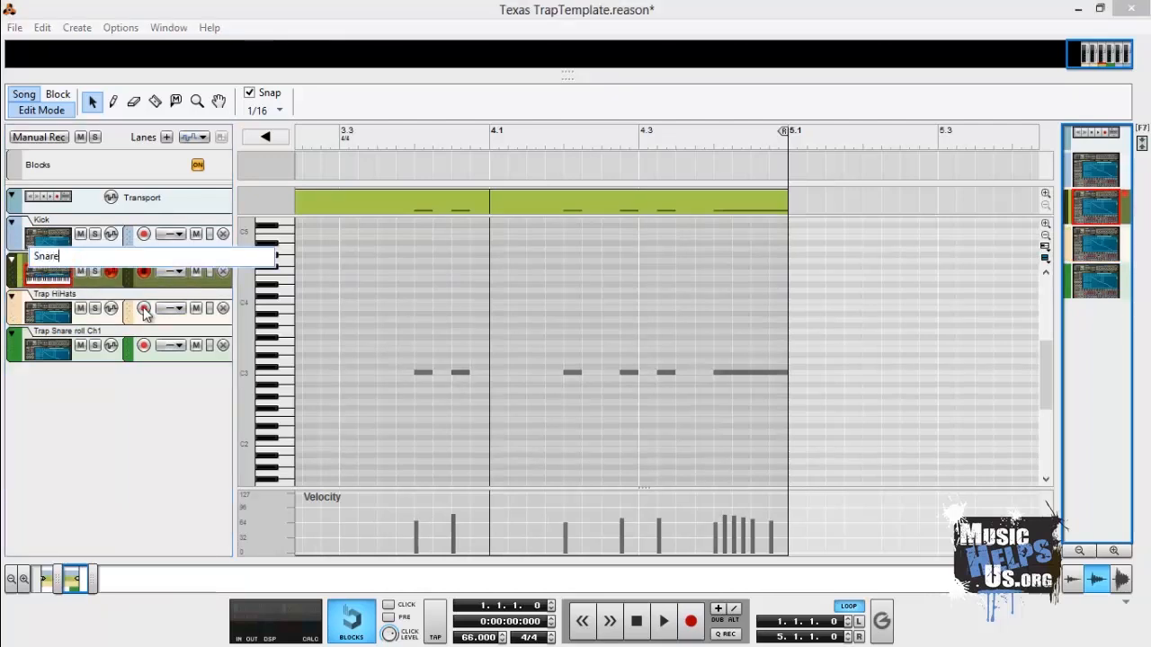
key(Return)
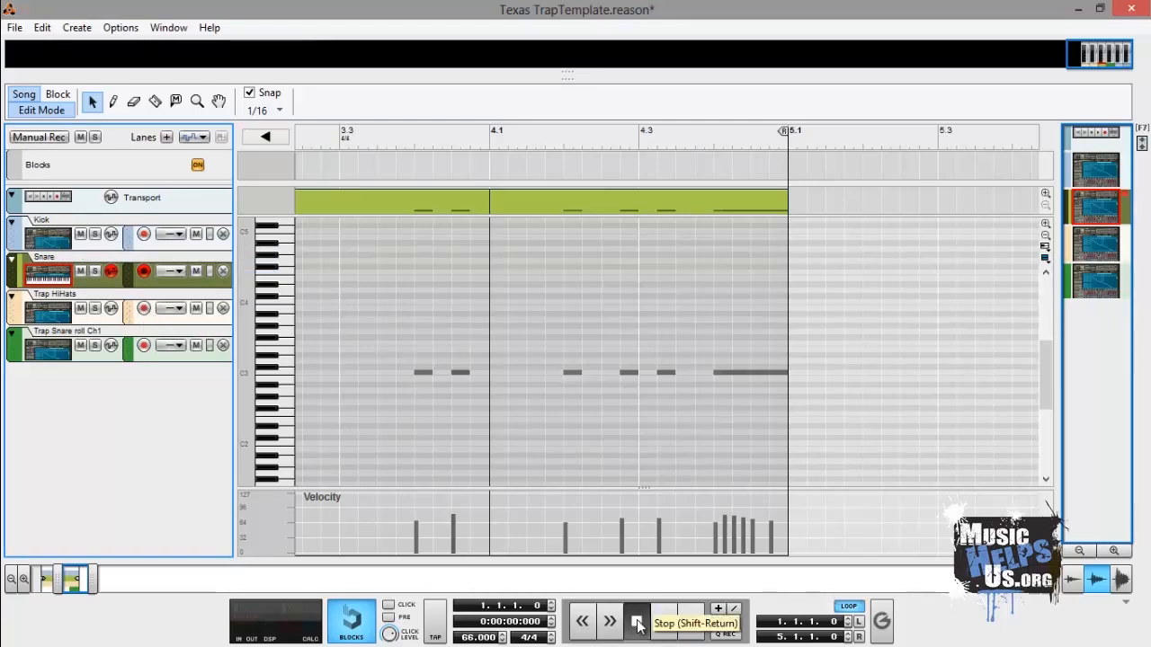
- Select the Kick track and set the right loop locator to 2.1.1.0
click(92, 247)
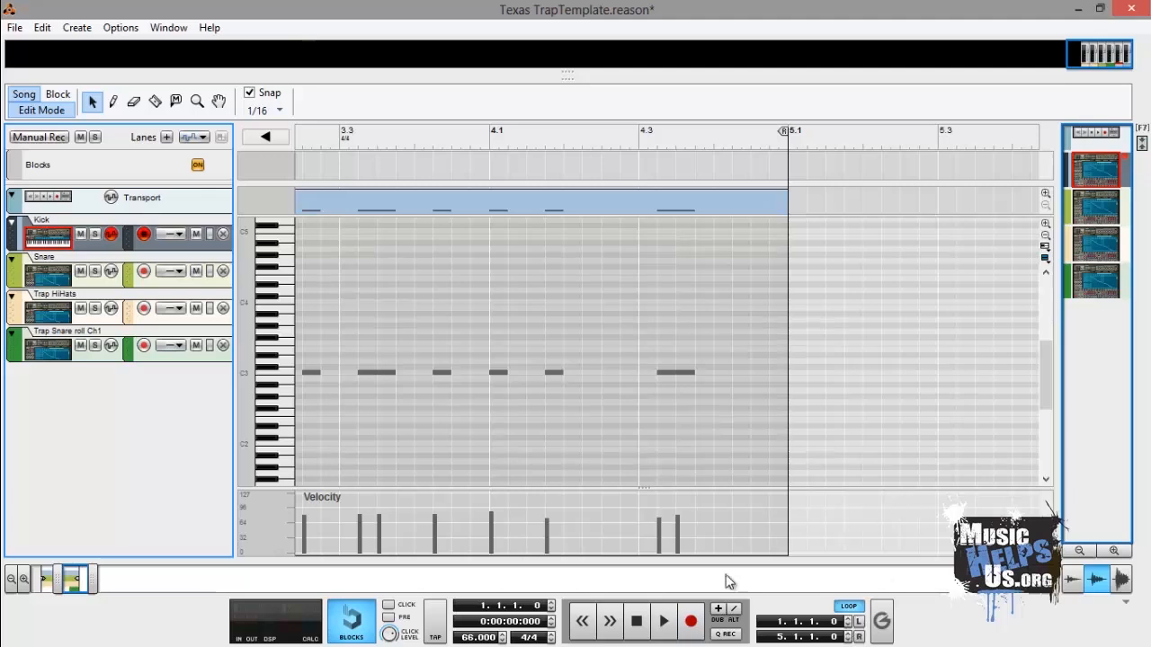
double_click(847, 640)
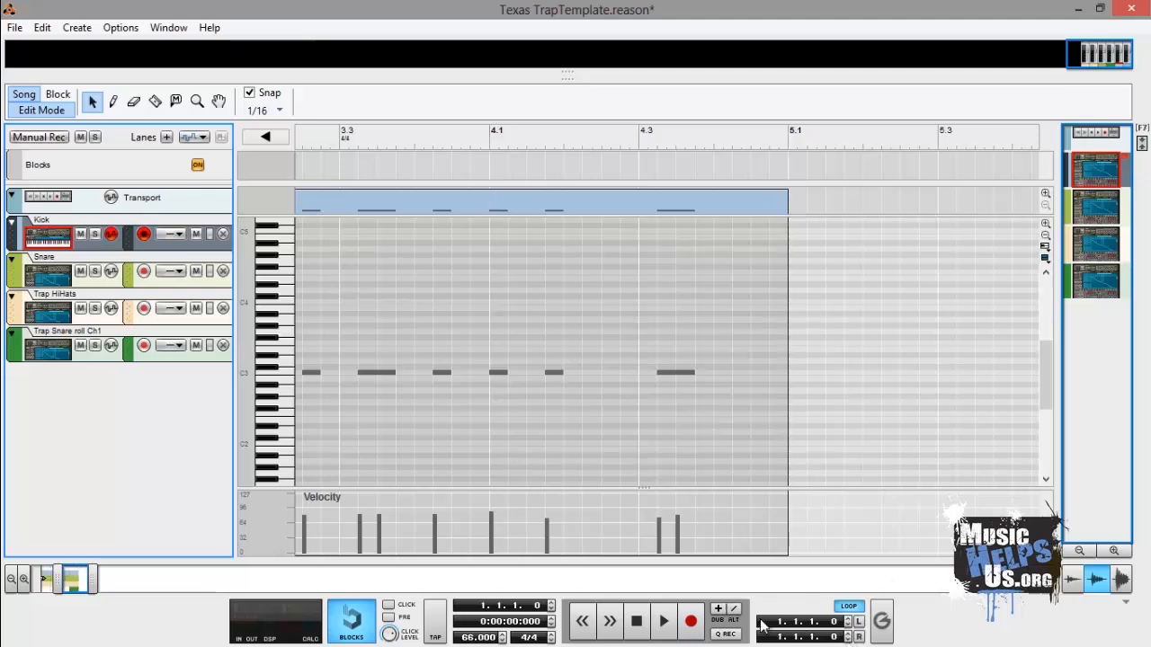
drag(81, 577, 8, 576)
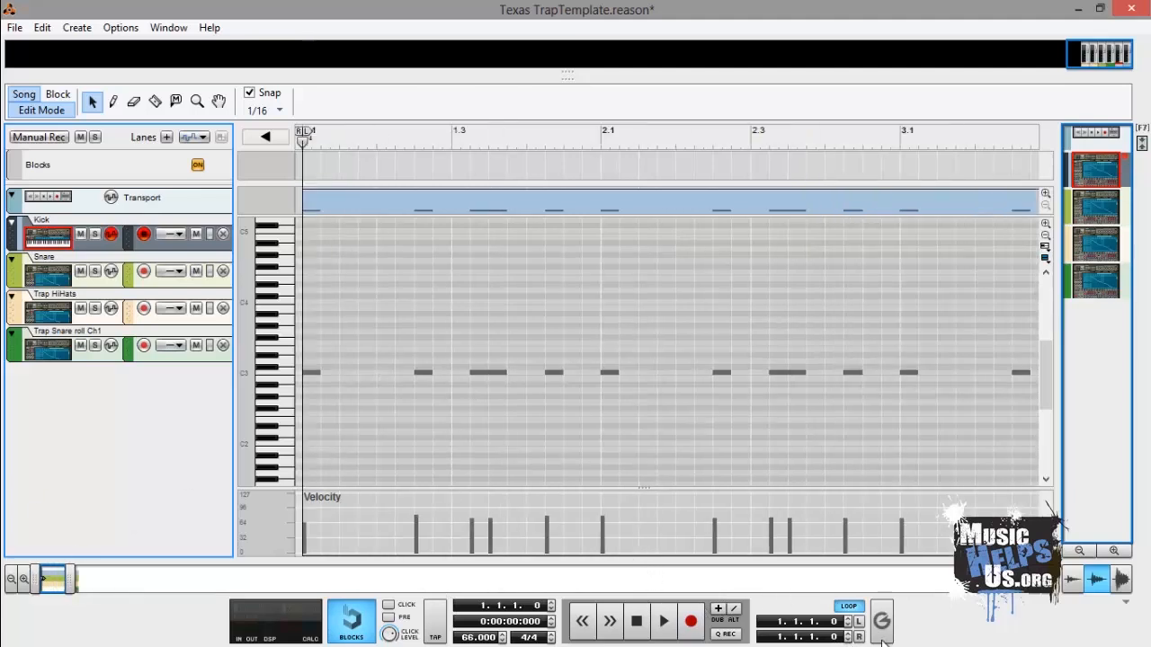
click(846, 640)
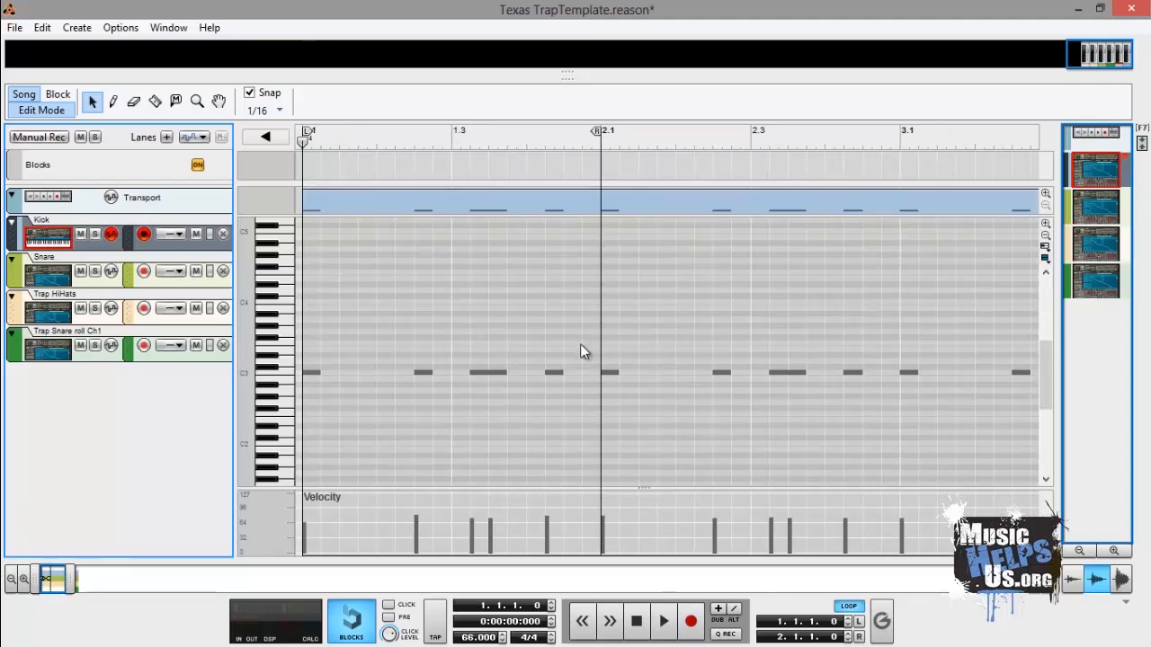
- Open the Kick clip for editing and inspect the notes on the Snare and HiHats tracks
double_click(354, 342)
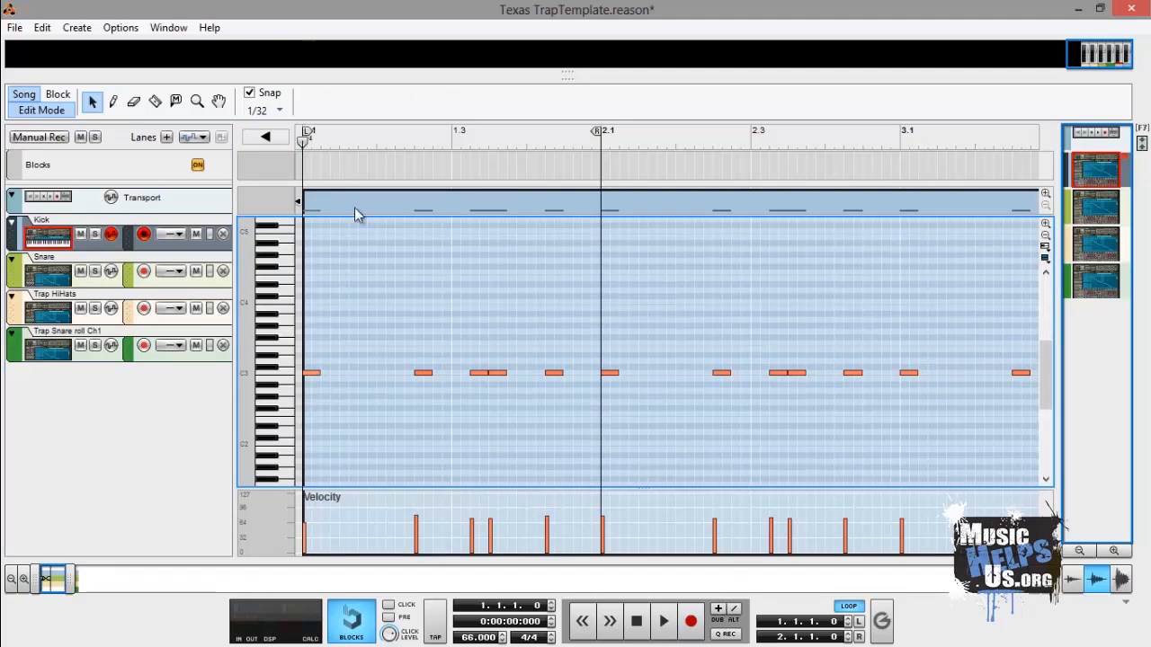
click(90, 242)
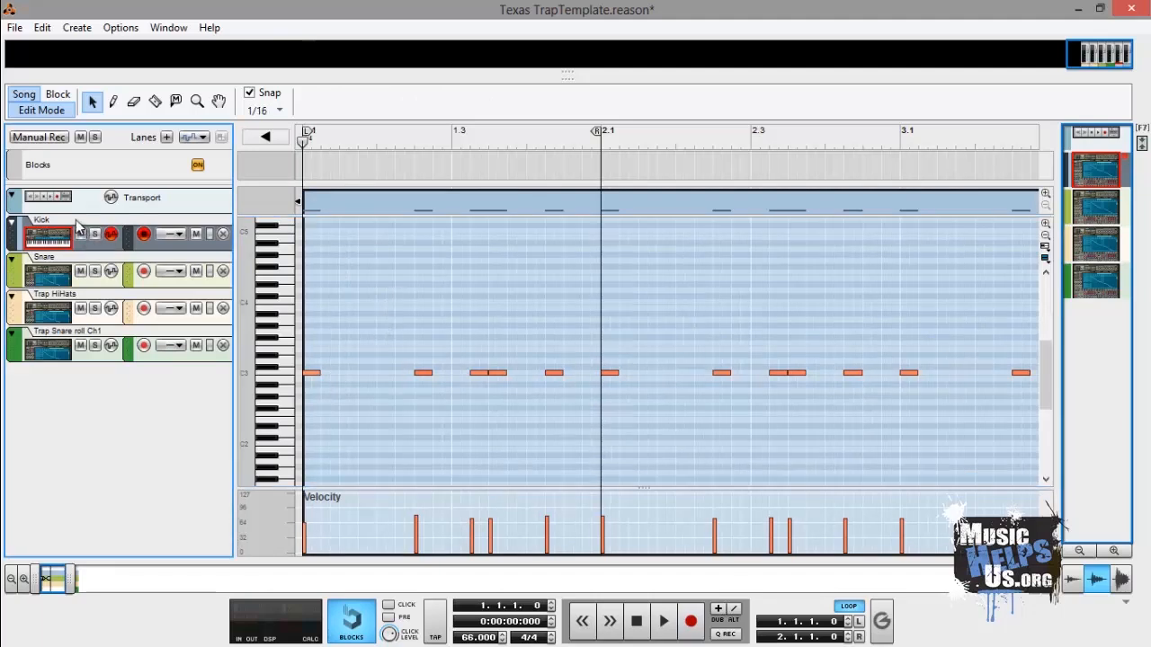
click(97, 278)
click(111, 321)
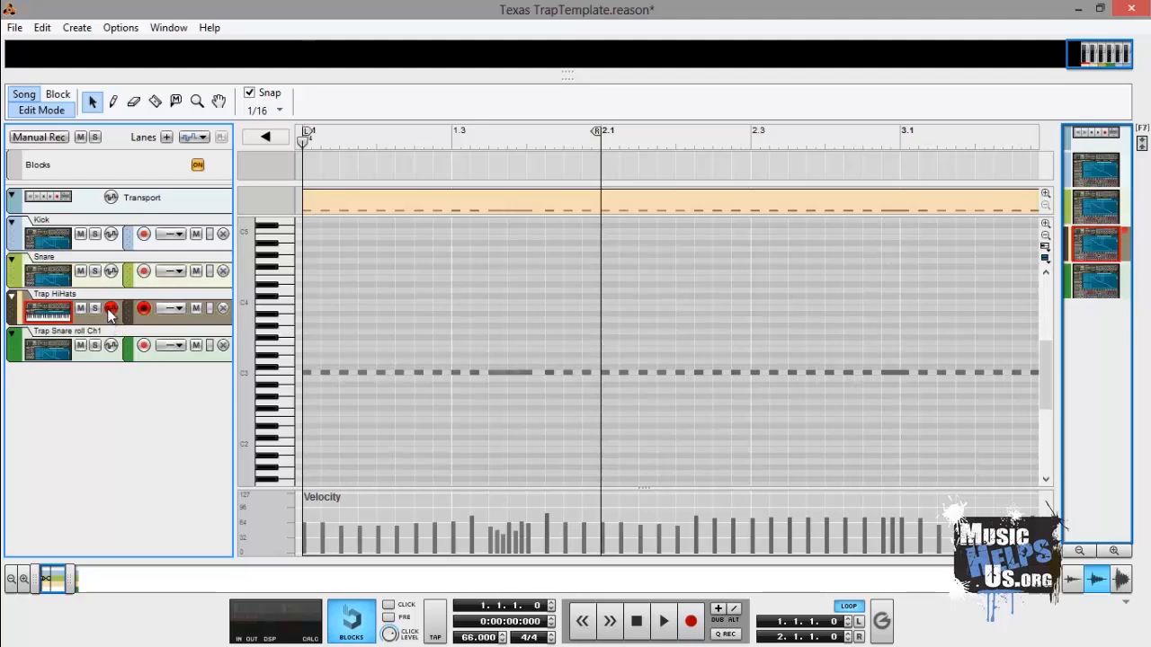
click(98, 286)
click(91, 248)
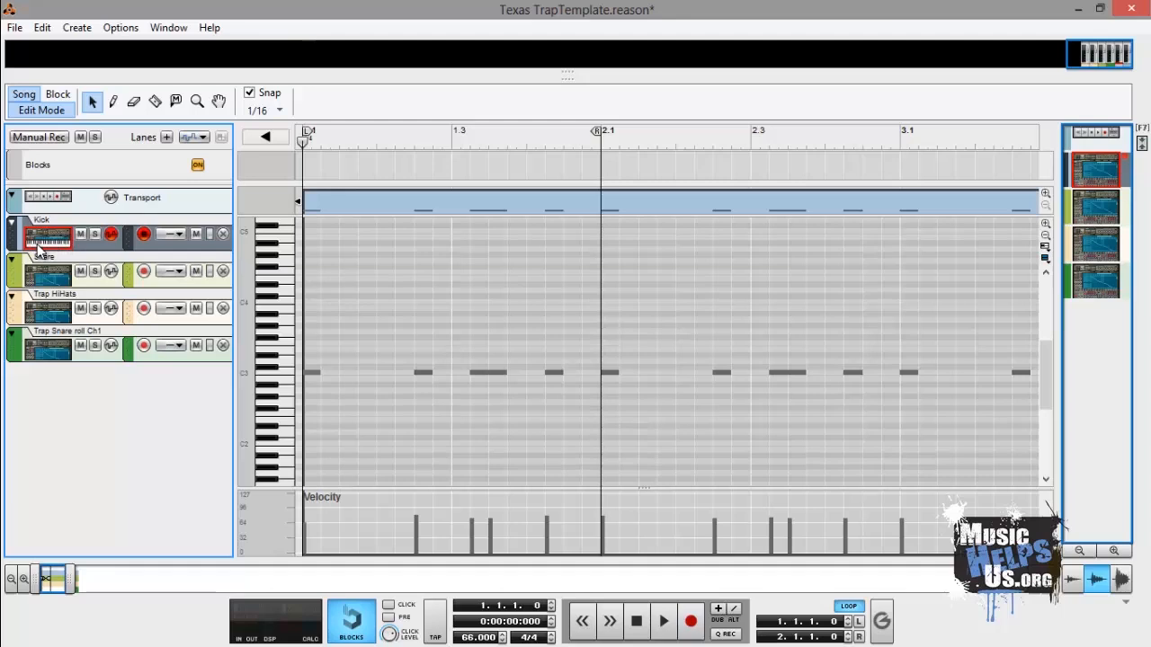
- Select all kick notes and step through individual notes to inspect their positions and velocities
click(349, 383)
key(ctrl+a)
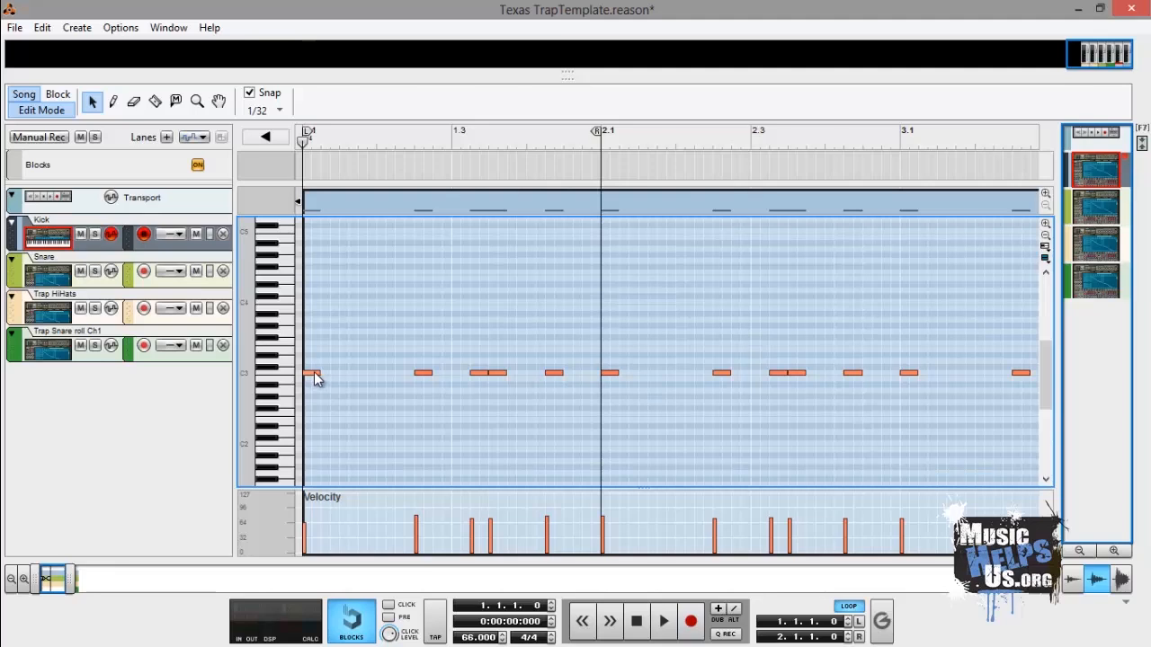
click(313, 375)
click(426, 374)
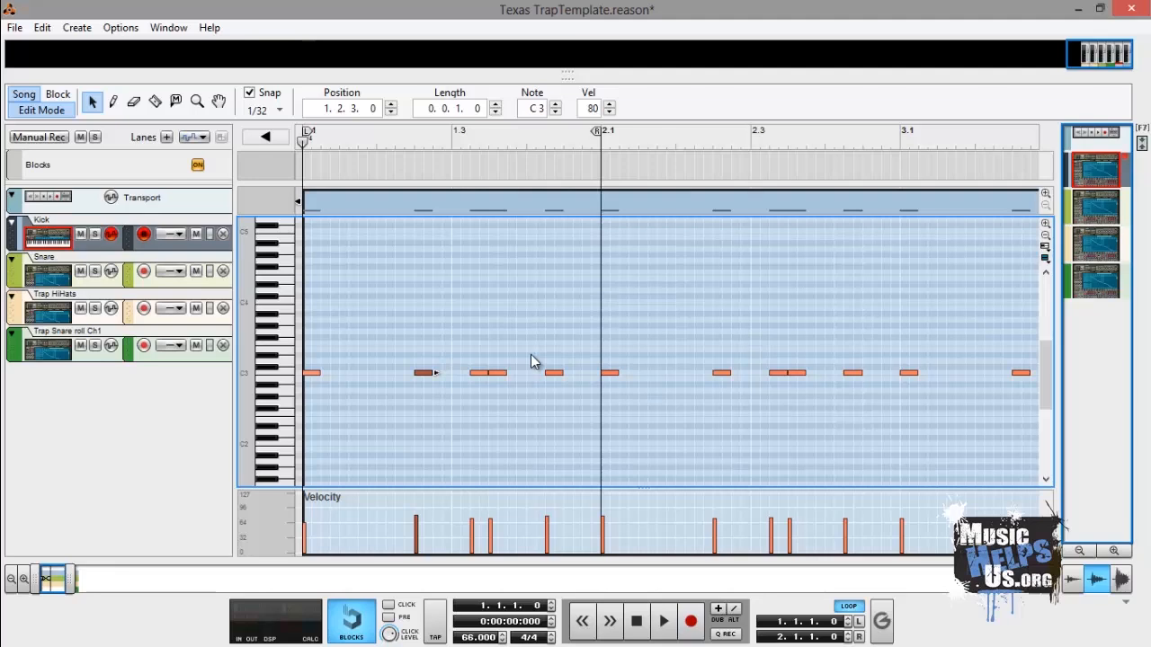
click(317, 374)
click(318, 377)
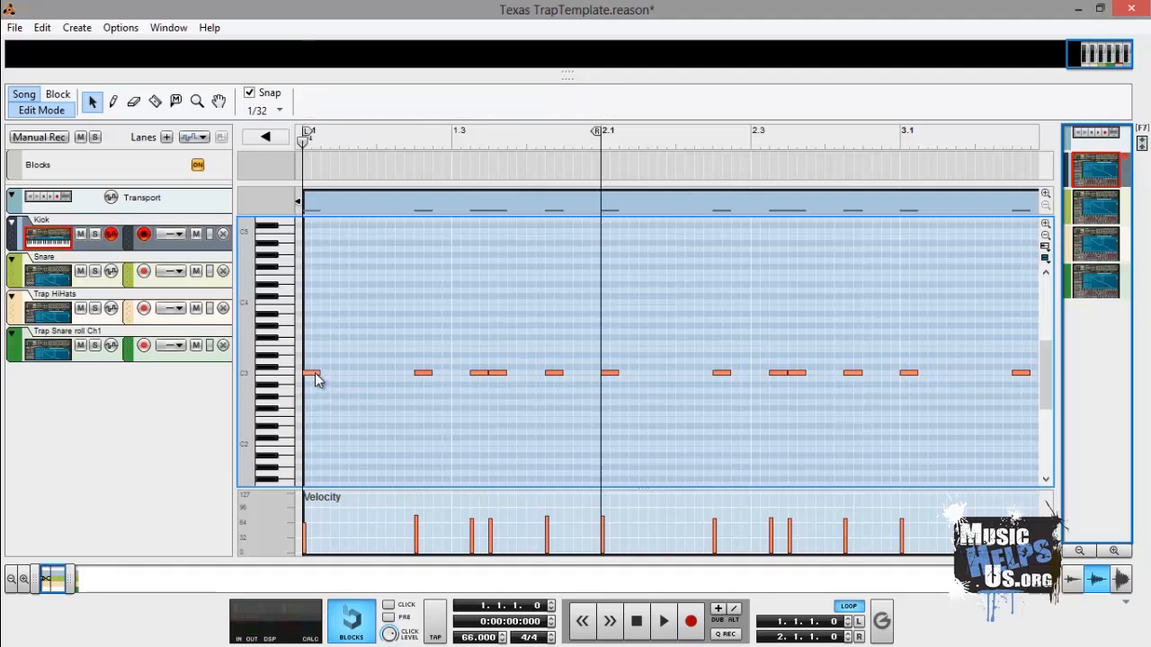
click(315, 376)
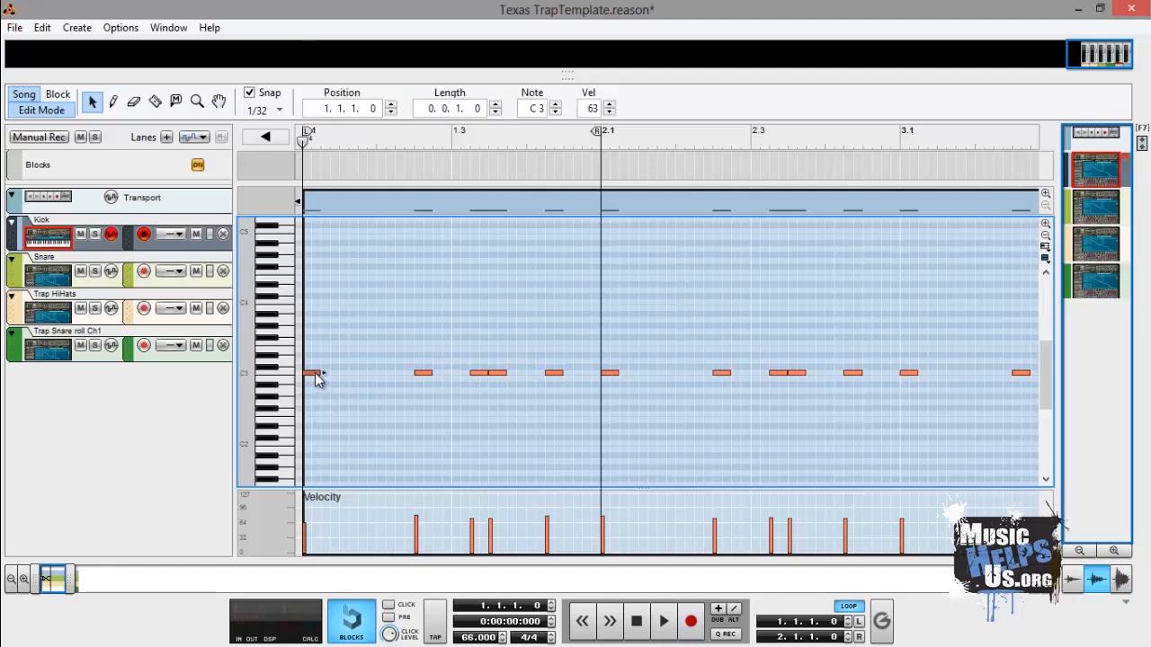
click(426, 375)
click(476, 374)
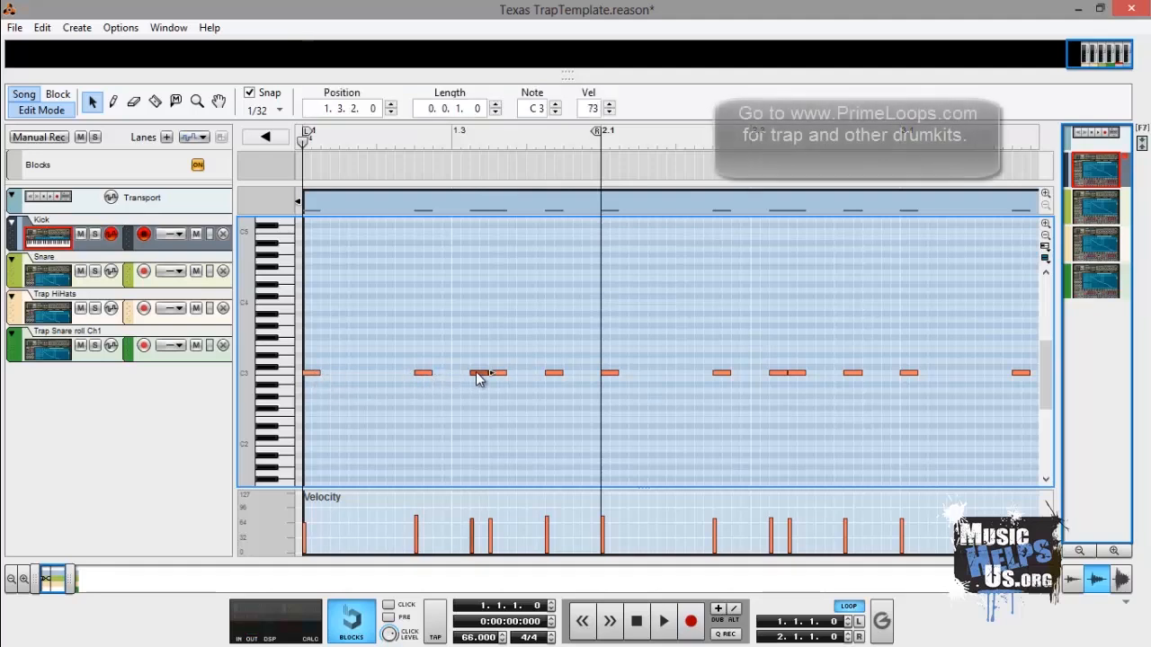
click(500, 375)
click(553, 374)
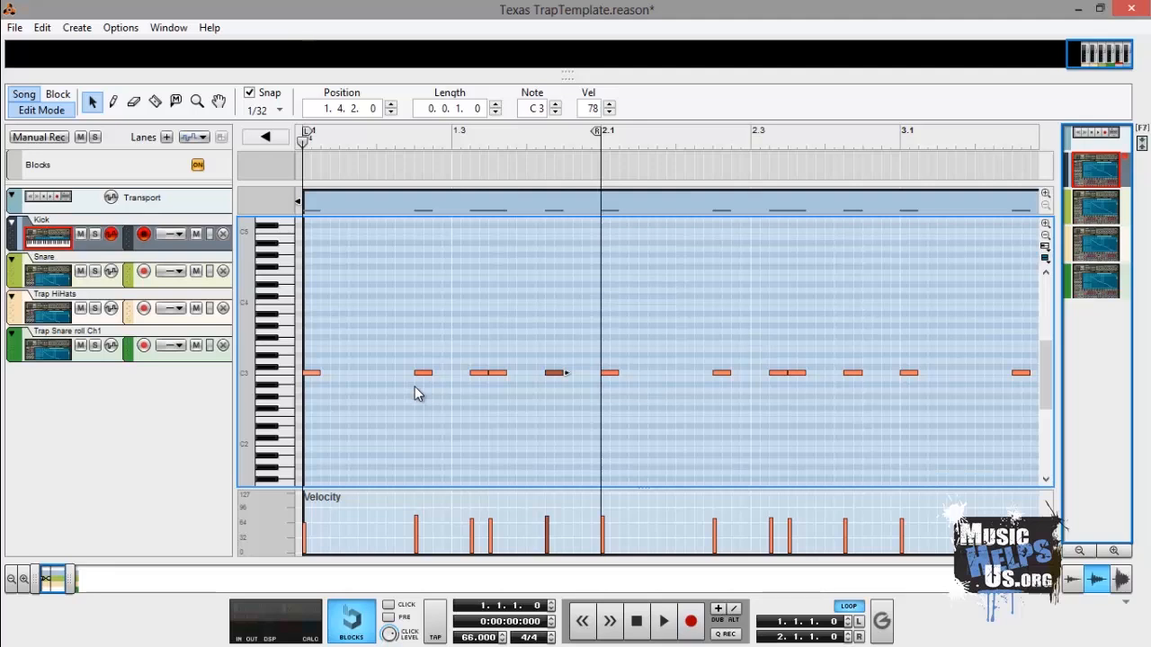
- Draw reduced velocities across the kick notes in the first bar with the Pencil tool
click(114, 101)
mouse_move(307, 530)
mouse_down()
mouse_move(550, 523)
mouse_move(536, 530)
mouse_up()
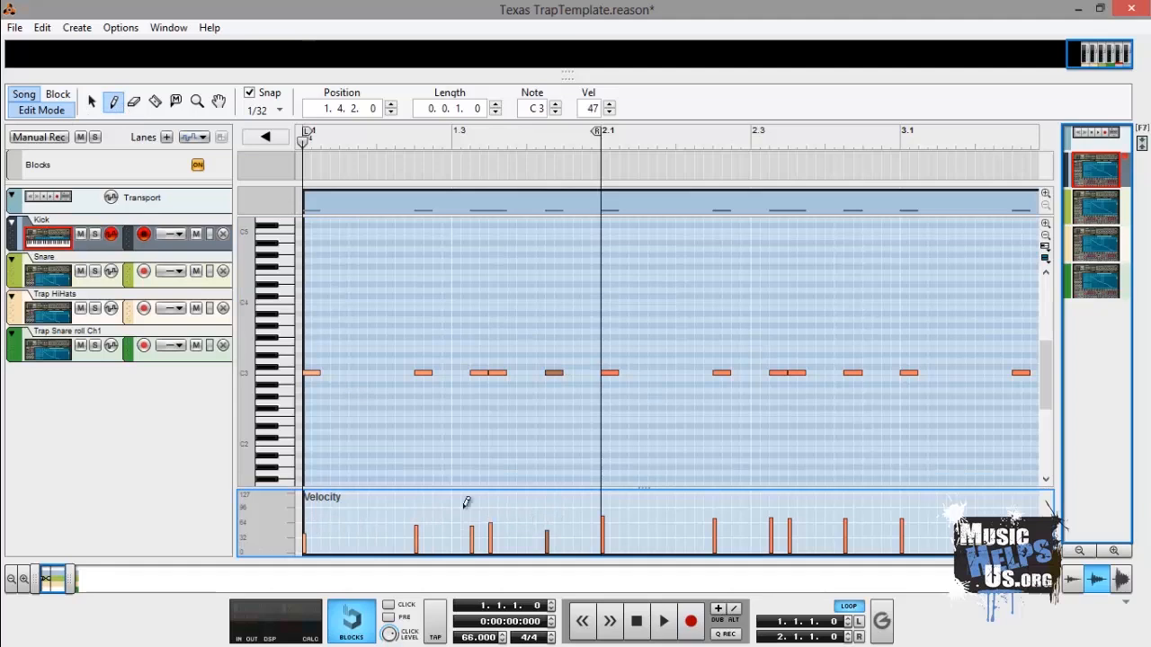
click(94, 102)
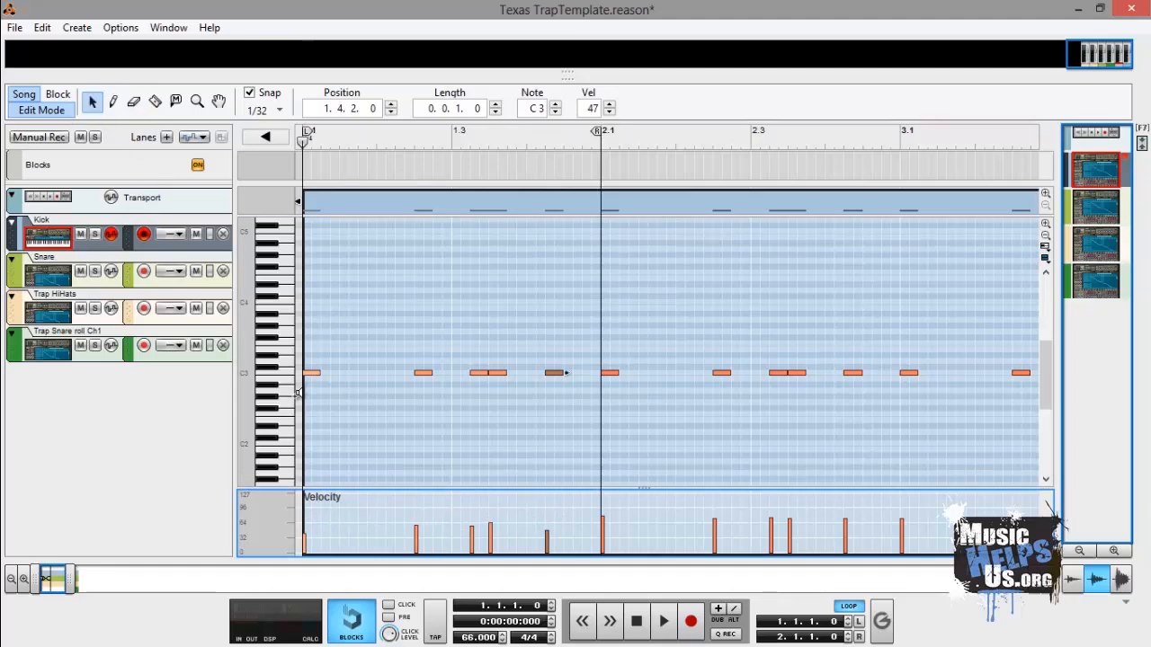
- Set the snap resolution to 1/16 and switch to the Pencil tool
click(269, 110)
click(286, 224)
click(113, 102)
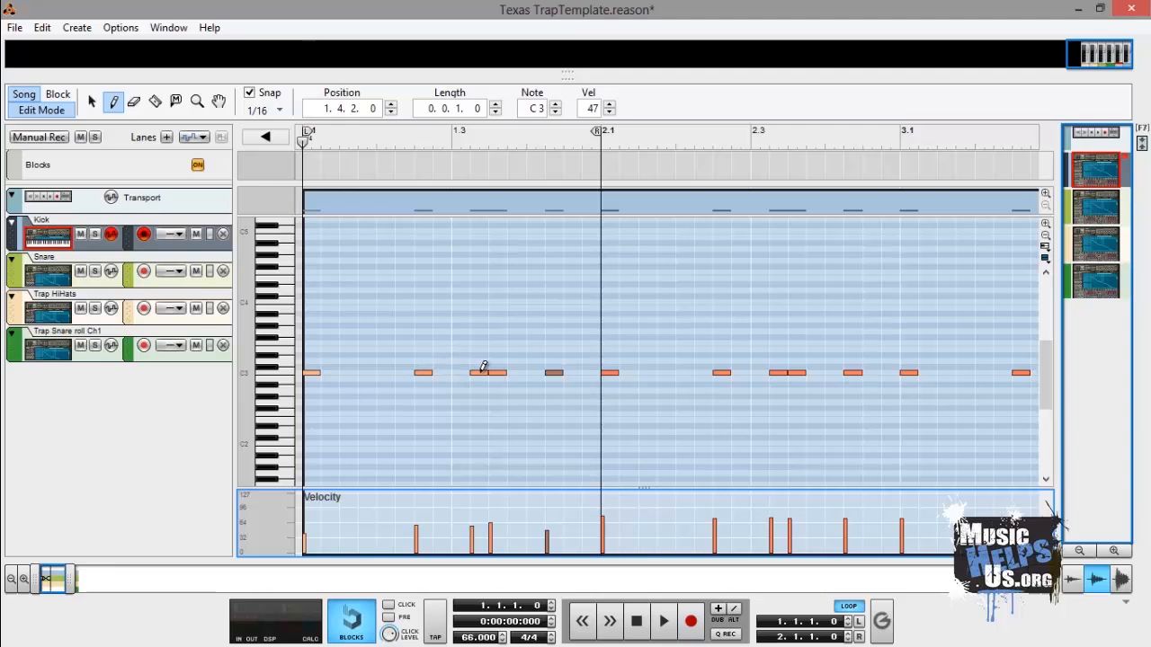
- Start playback and mute the Snare and Trap HiHats tracks
click(664, 622)
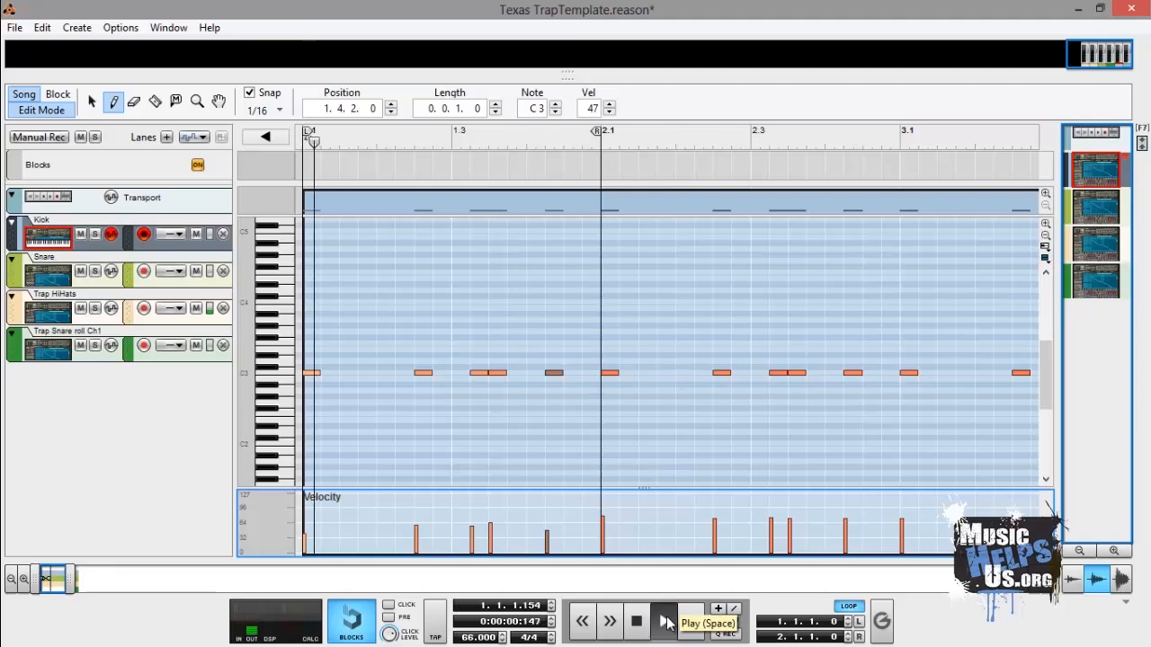
click(81, 271)
click(82, 309)
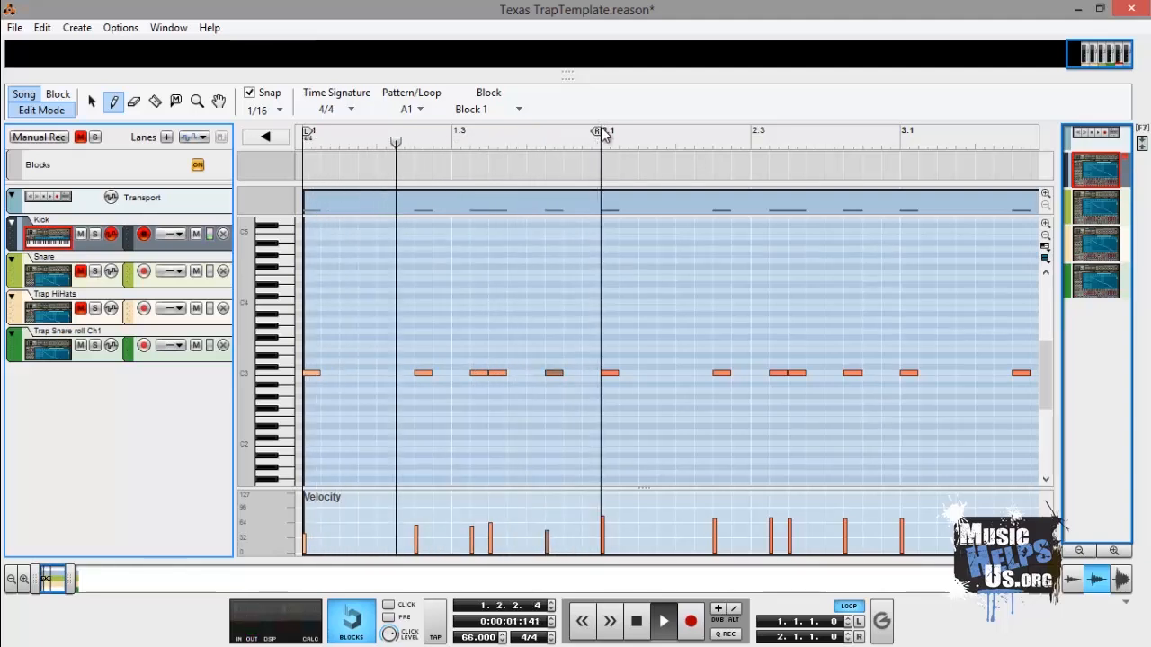
- Set the right loop locator to 3.1.1.0 and lower the velocity of the kick note at 2.1
drag(603, 133, 897, 140)
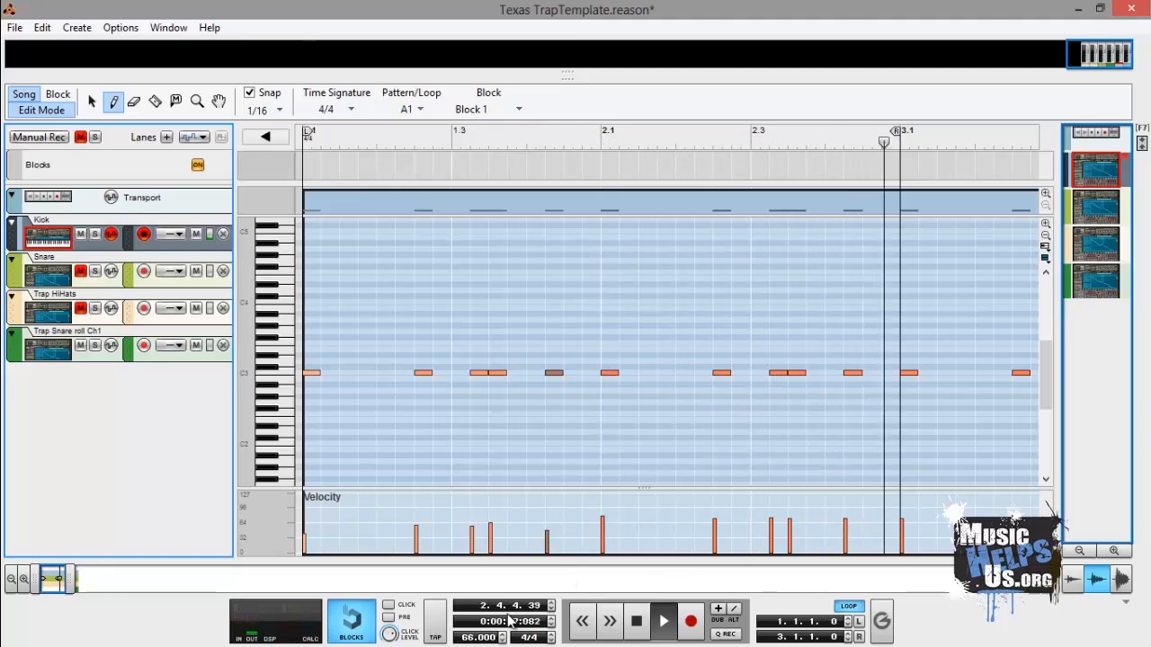
click(604, 523)
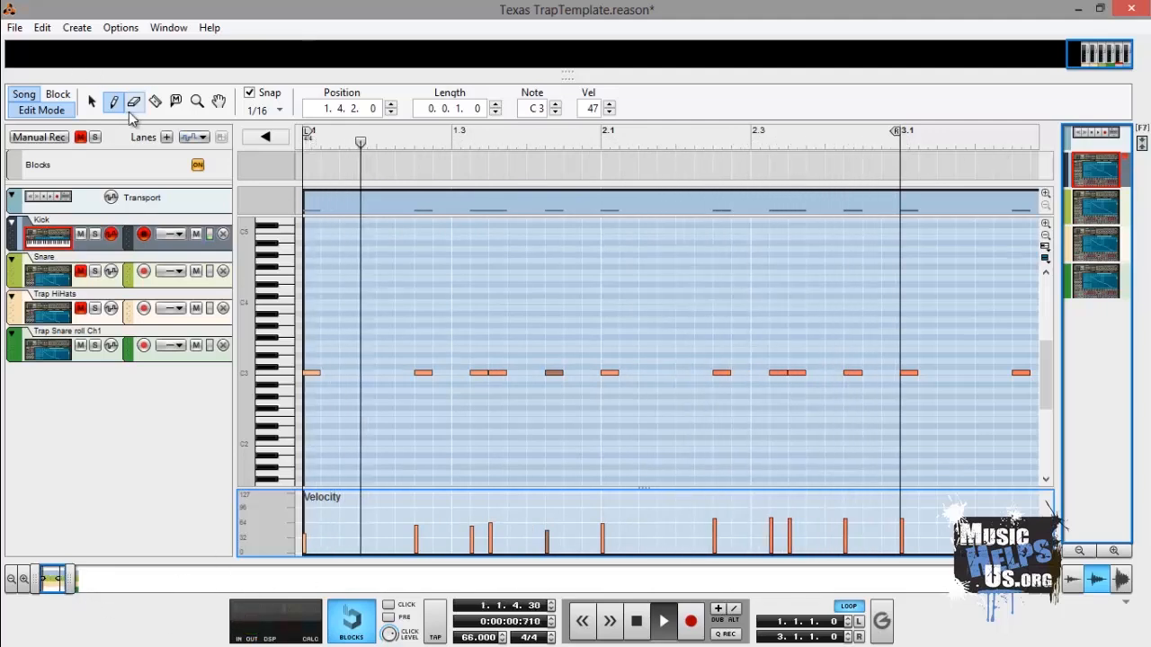
- Select the kick notes in the first two bars and set the right loop locator to 5.1.1.0
key(q)
drag(307, 347, 897, 414)
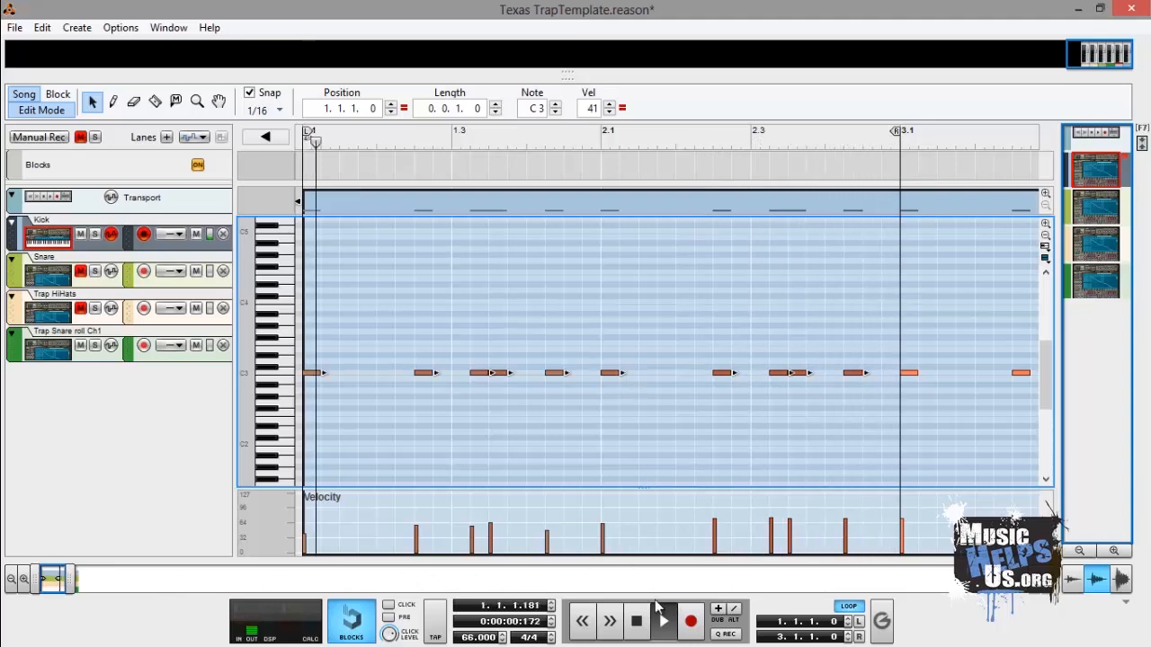
click(637, 620)
drag(345, 144, 899, 149)
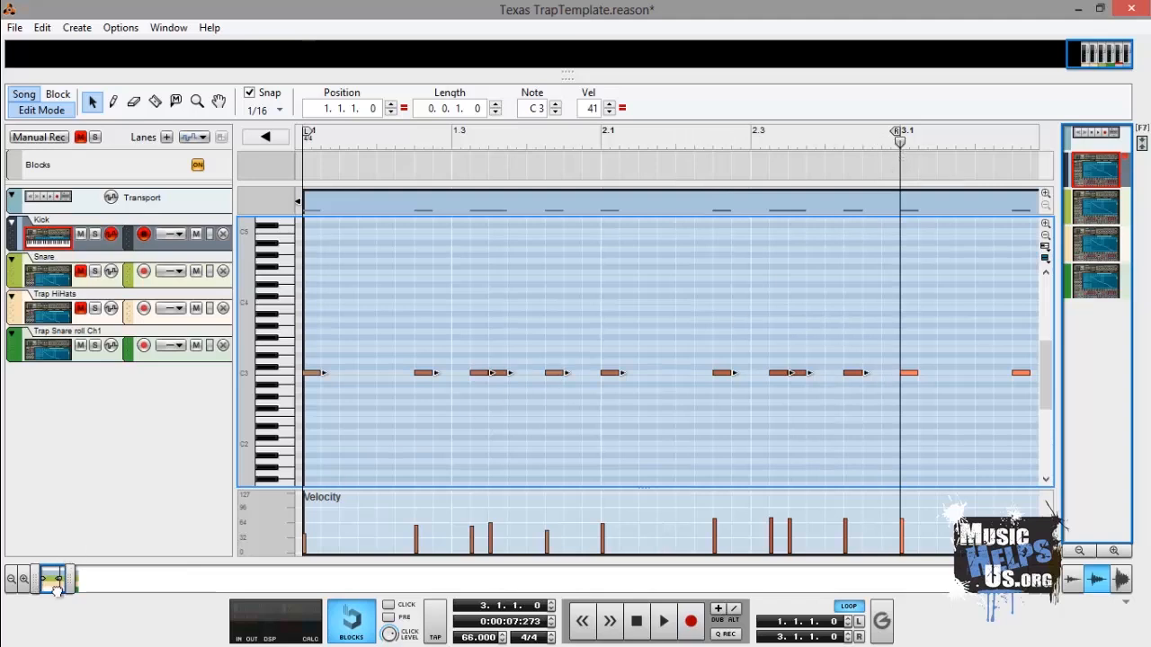
drag(53, 589, 73, 591)
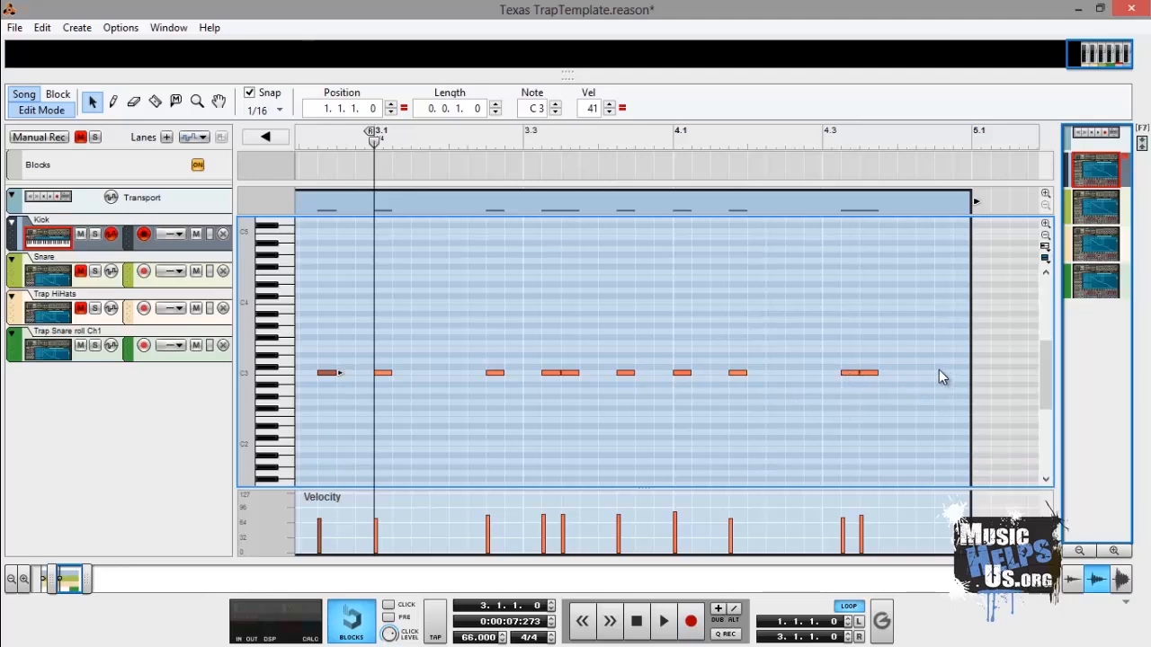
mouse_move(370, 130)
mouse_down()
mouse_move(933, 135)
mouse_move(963, 149)
mouse_up()
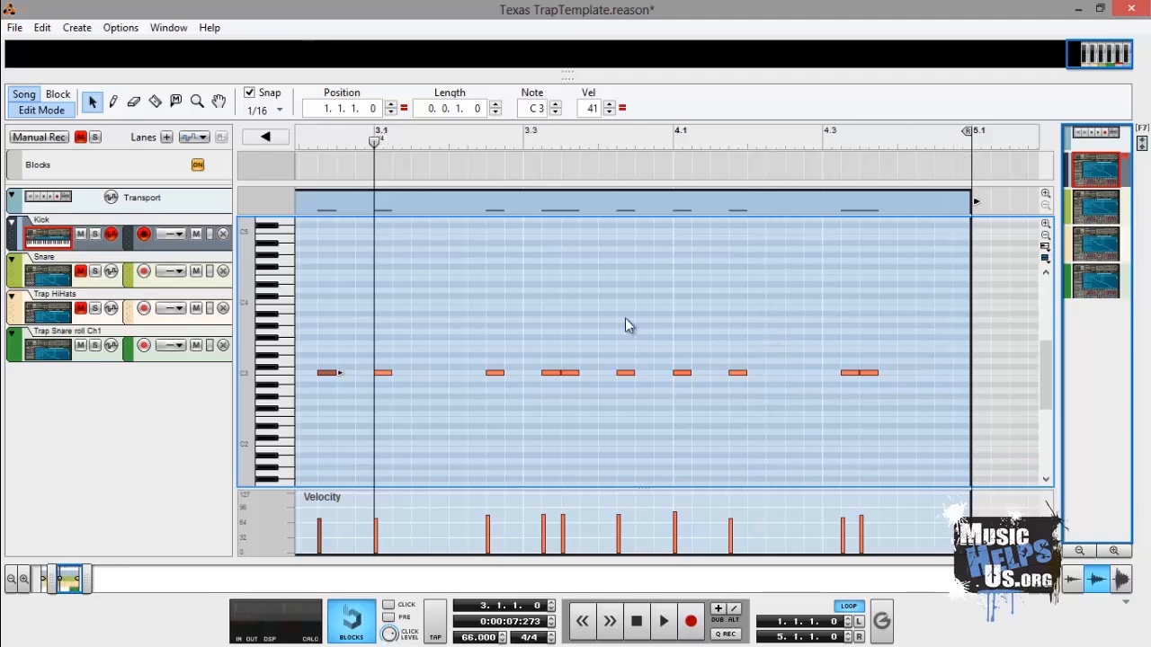
drag(374, 142, 299, 142)
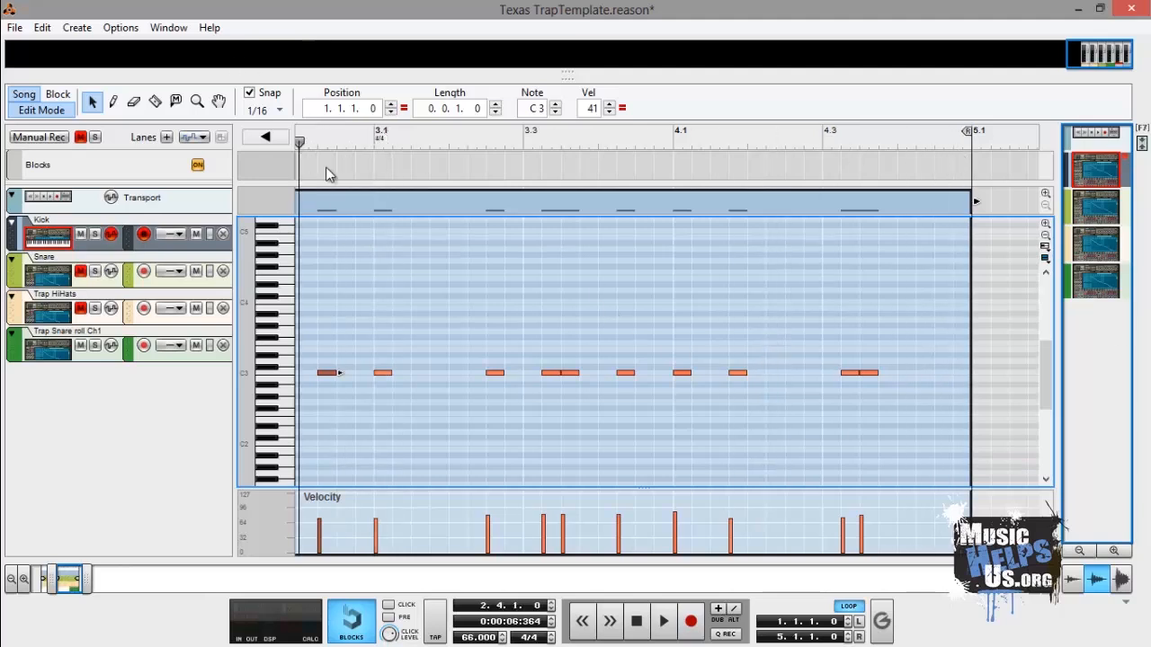
click(636, 622)
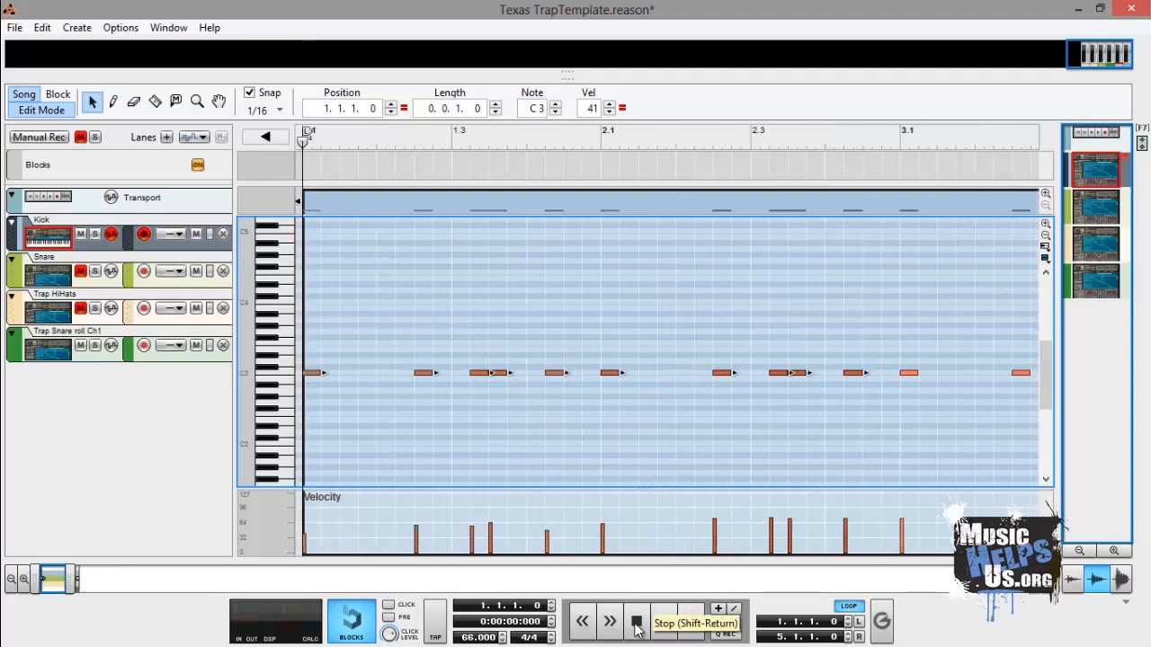
- Redraw the velocities of the kick notes from 2.3 through bar 4 with the Pencil tool
click(113, 101)
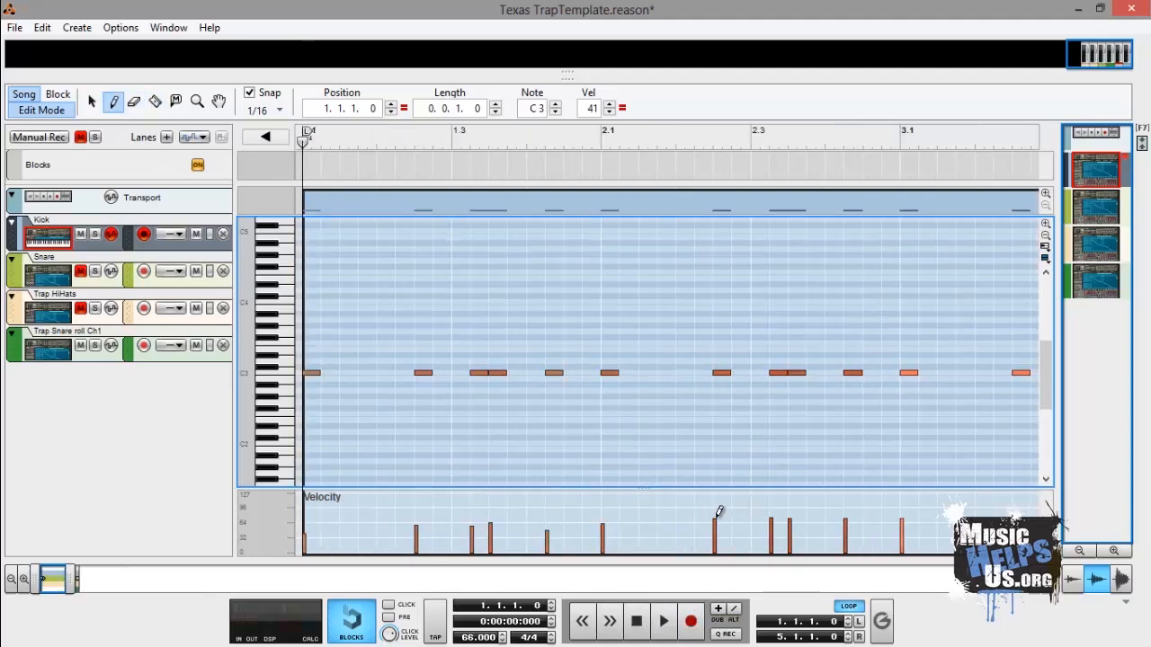
mouse_move(716, 510)
mouse_down()
mouse_move(800, 521)
mouse_move(1023, 514)
mouse_move(998, 516)
mouse_up()
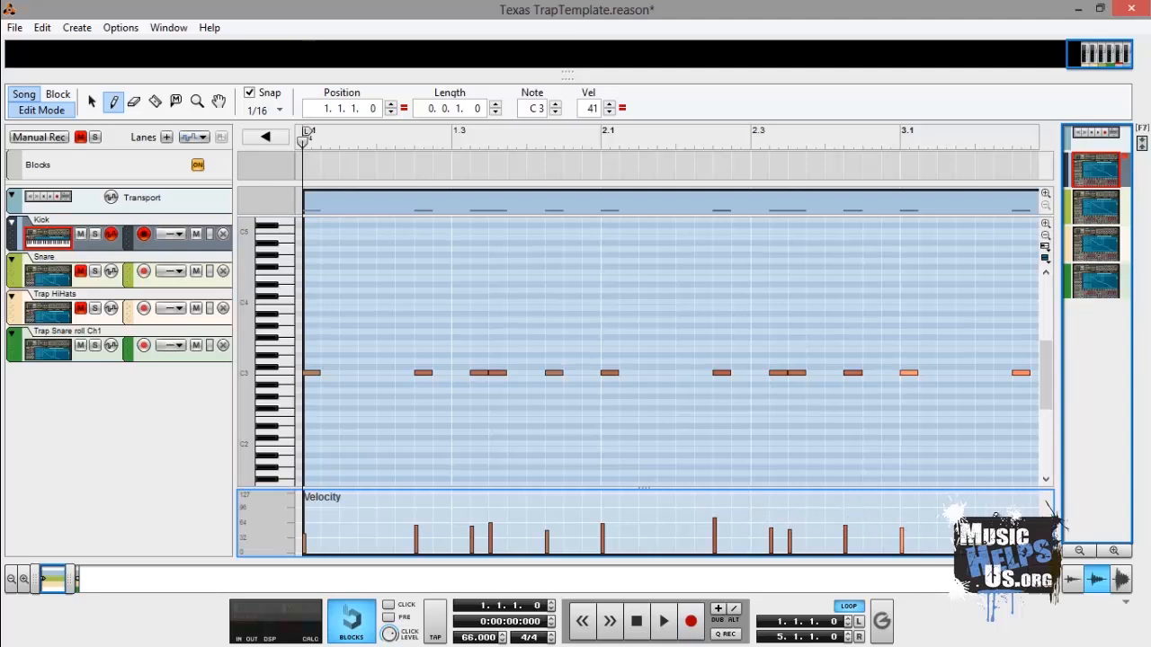
drag(55, 580, 80, 581)
mouse_move(599, 514)
mouse_down()
mouse_move(329, 508)
mouse_move(350, 518)
mouse_move(516, 509)
mouse_move(652, 521)
mouse_move(673, 511)
mouse_up()
drag(549, 514, 428, 516)
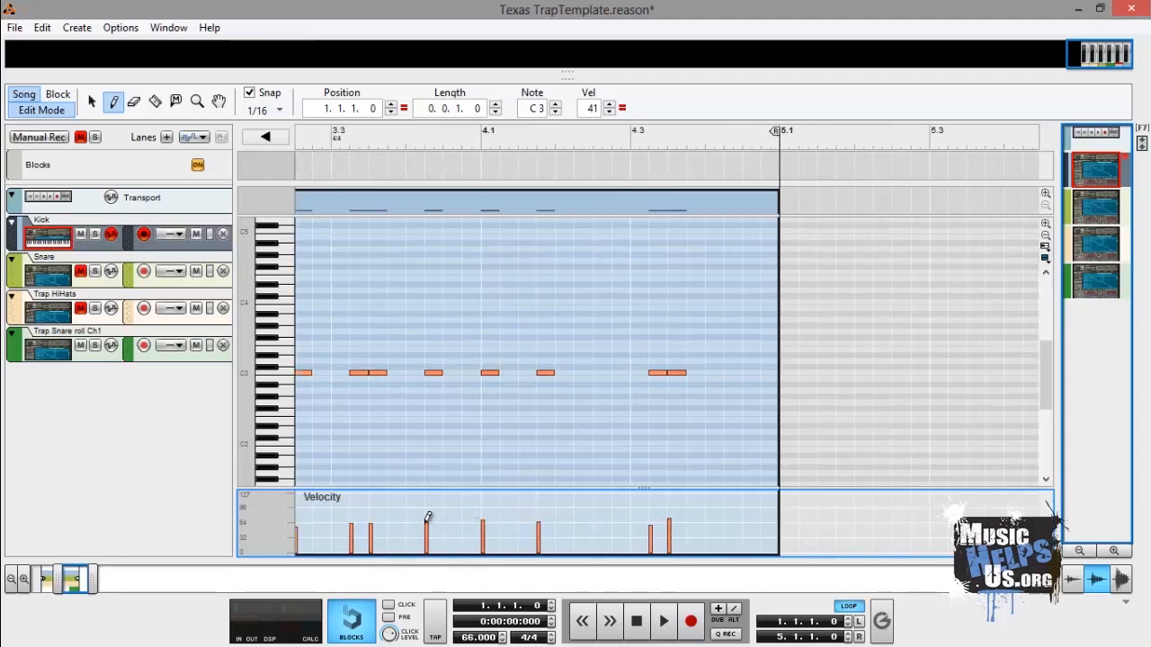
- Return to the song start and play back the kick pattern
click(639, 618)
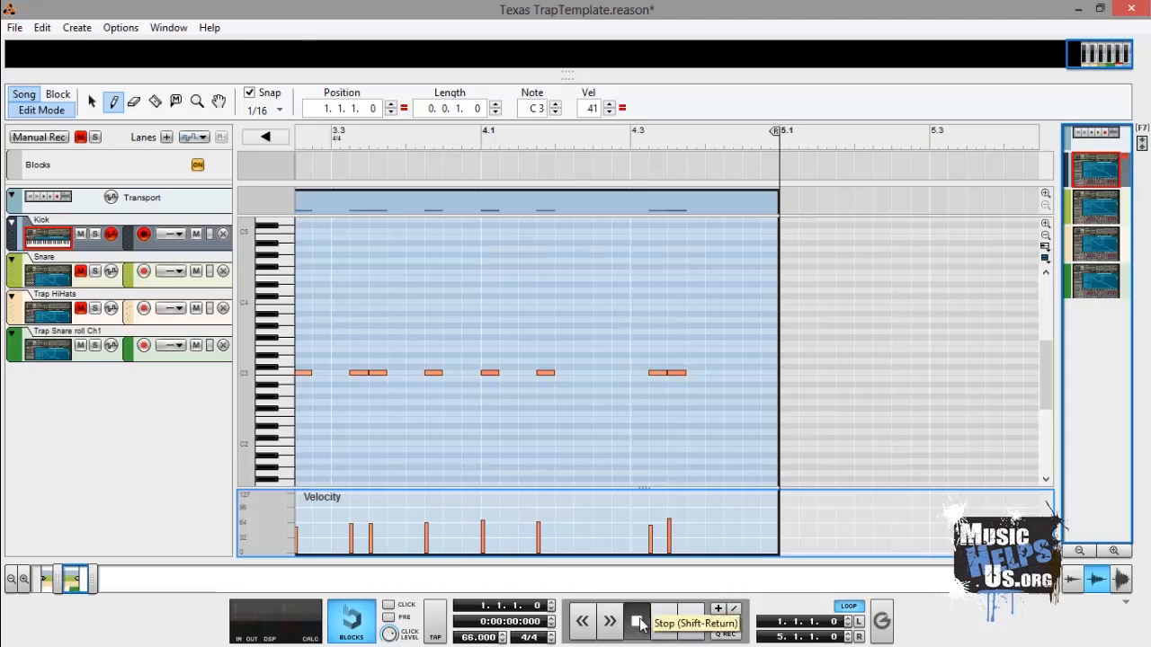
click(639, 619)
click(639, 621)
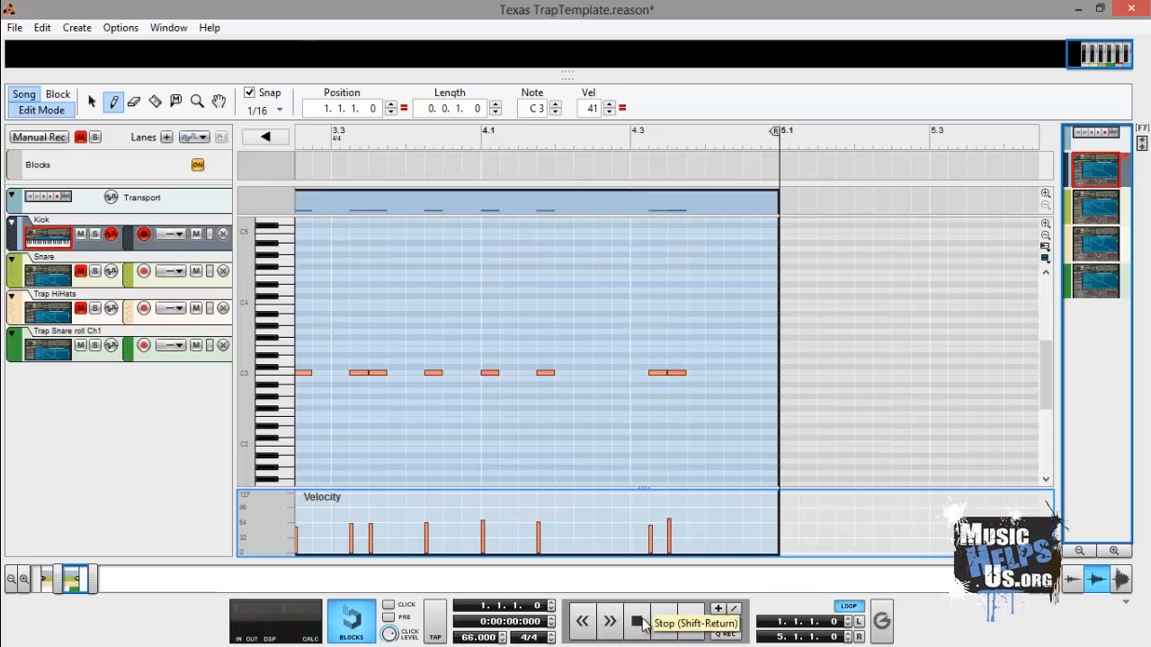
click(662, 622)
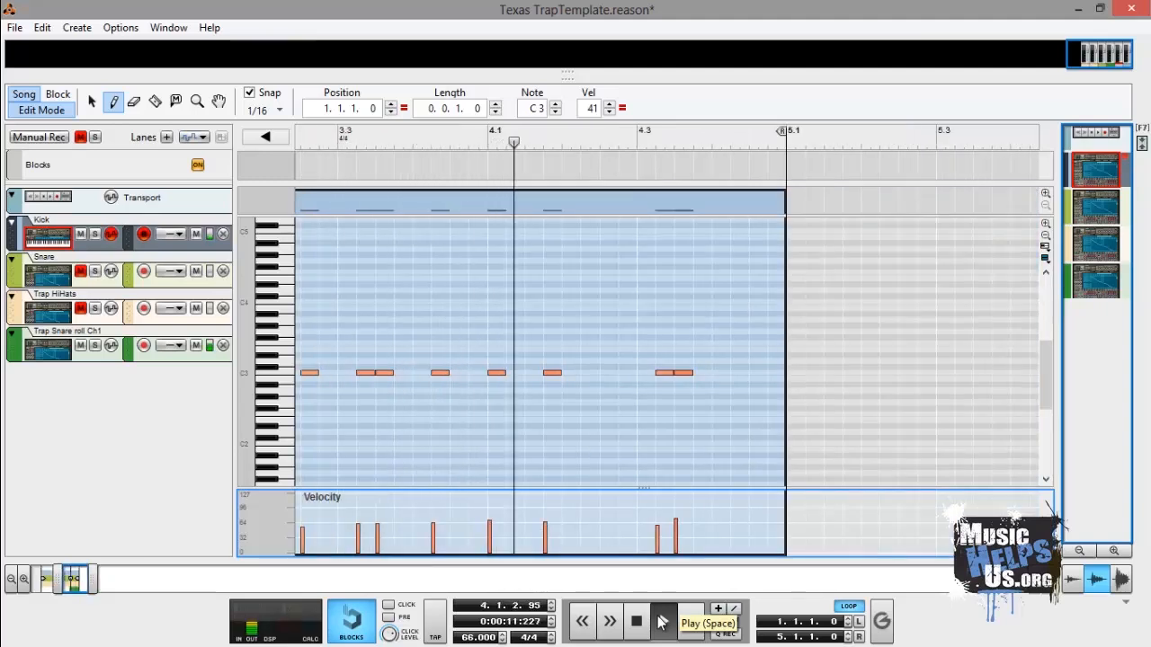
- Mute the Trap Snare roll track and open the Snare track's first clip for editing
click(81, 346)
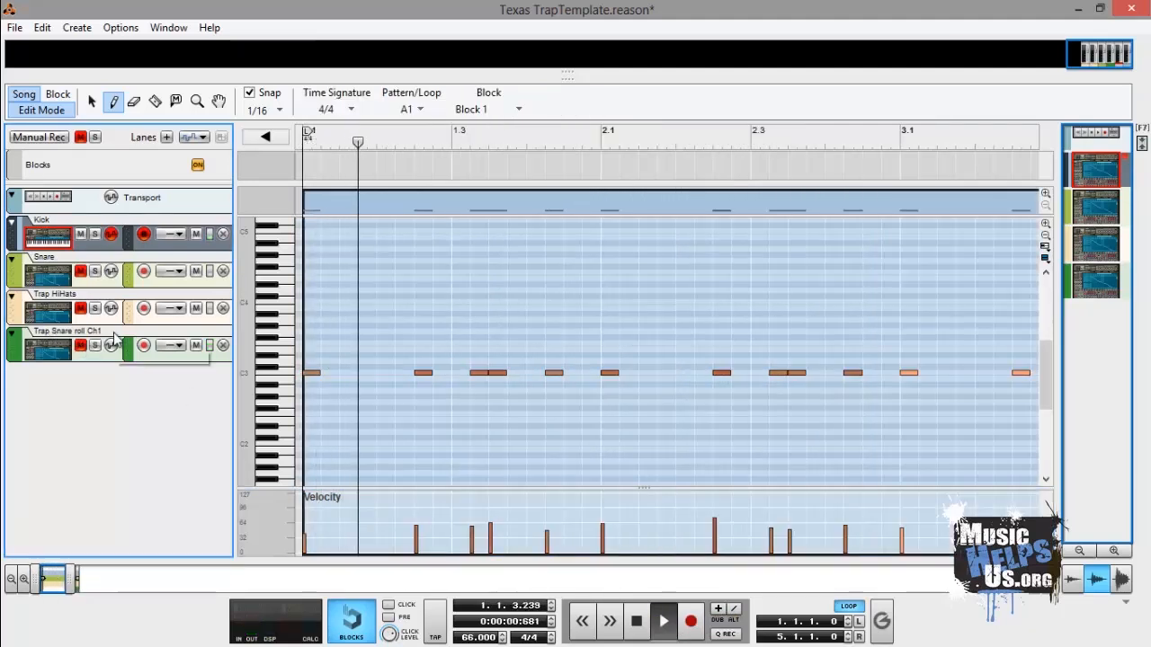
click(95, 281)
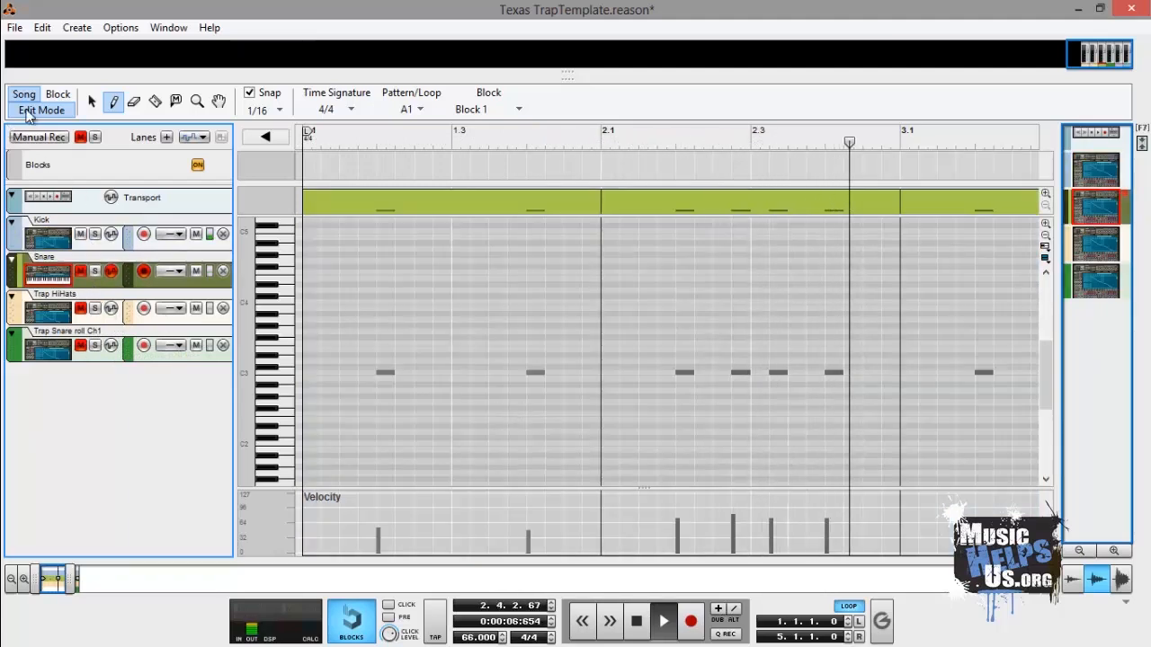
click(94, 107)
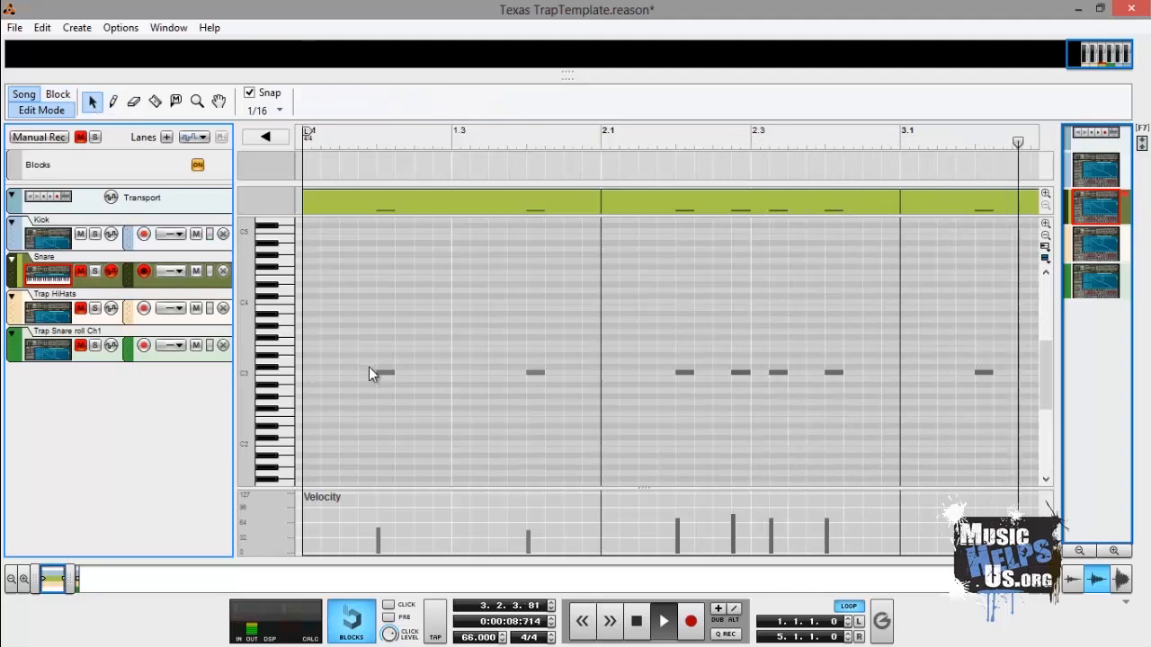
double_click(369, 366)
double_click(636, 620)
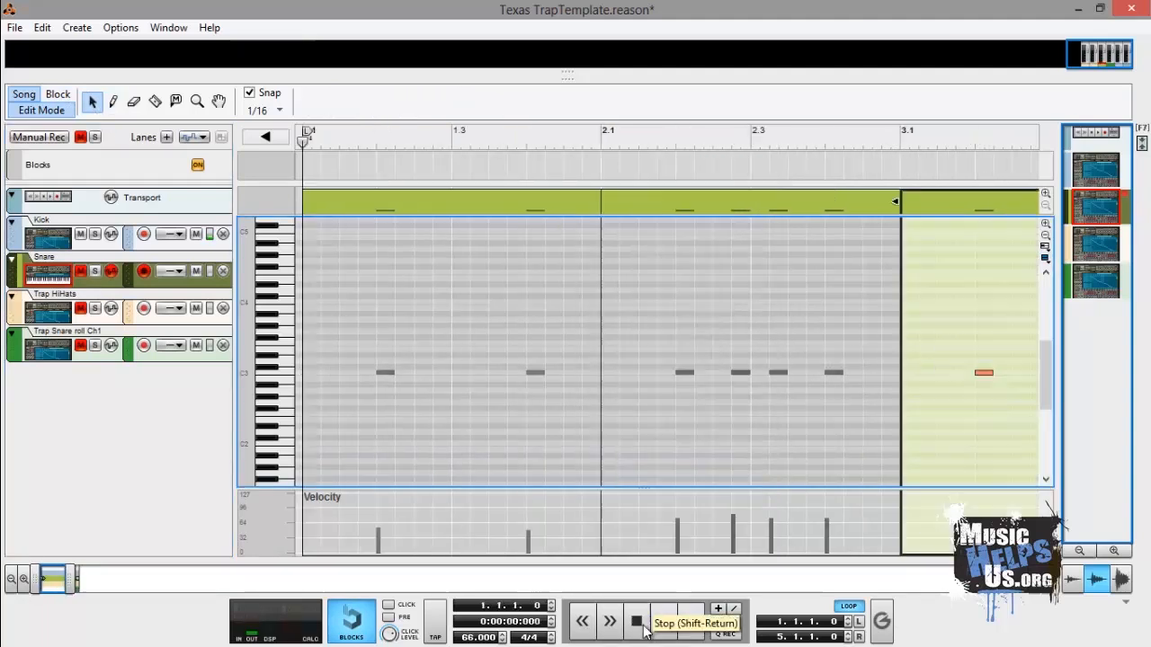
double_click(364, 405)
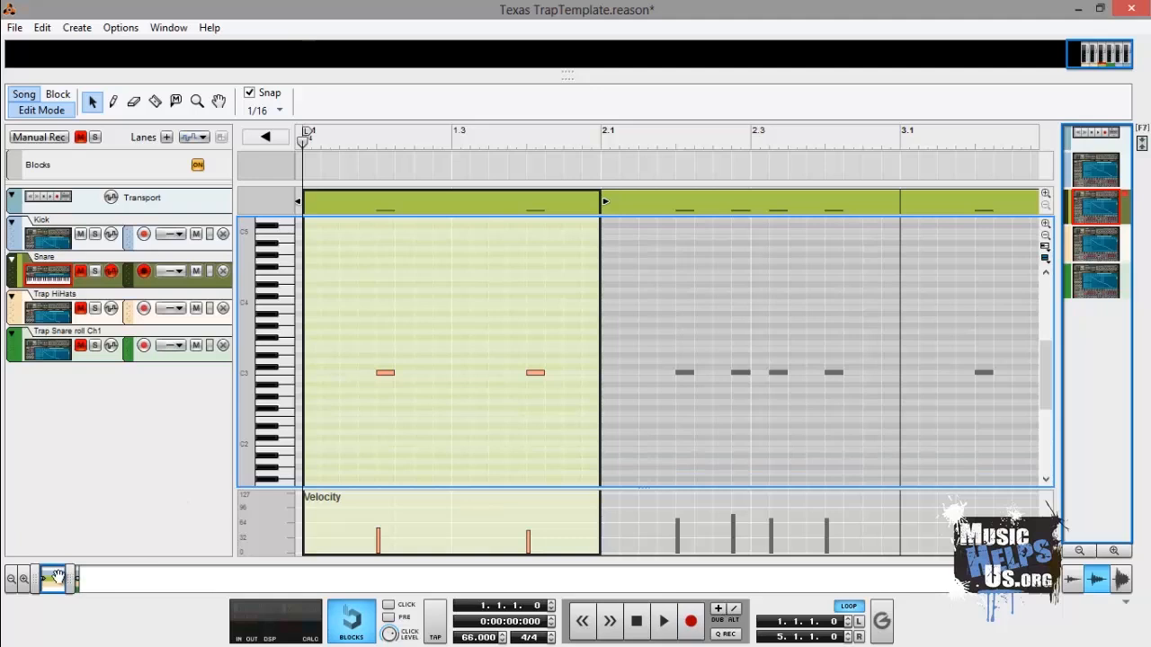
- Set the right loop locator to 2.1.1.0 and select the first snare note at 1.2.1.0
drag(55, 576, 57, 584)
click(847, 640)
click(847, 640)
click(847, 640)
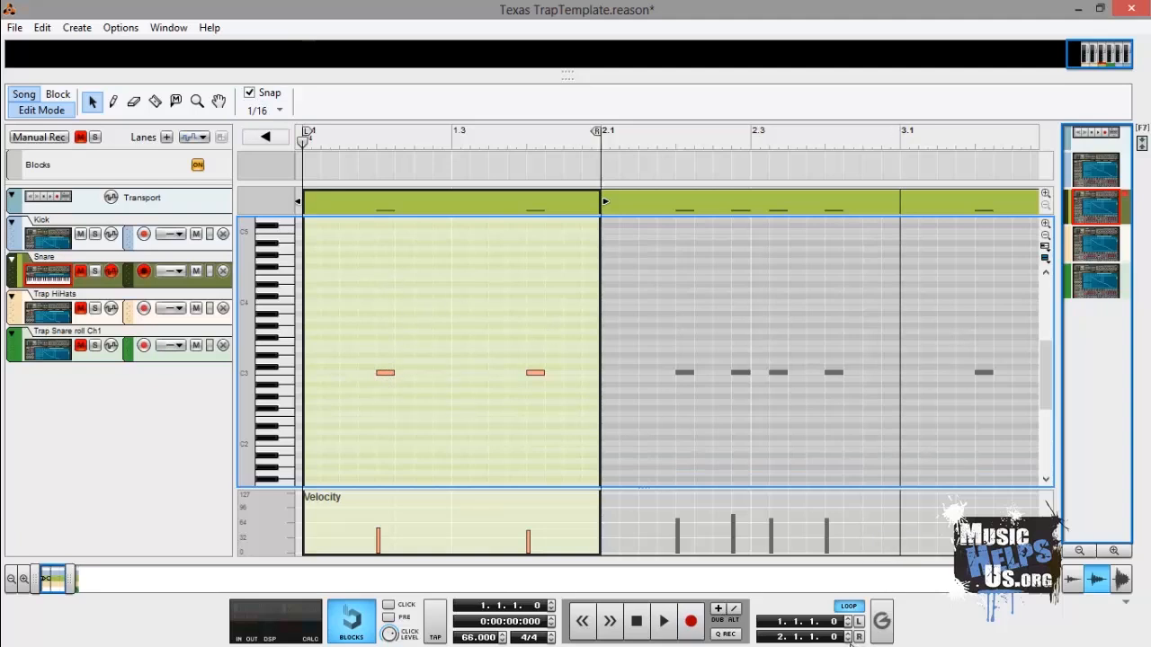
click(847, 640)
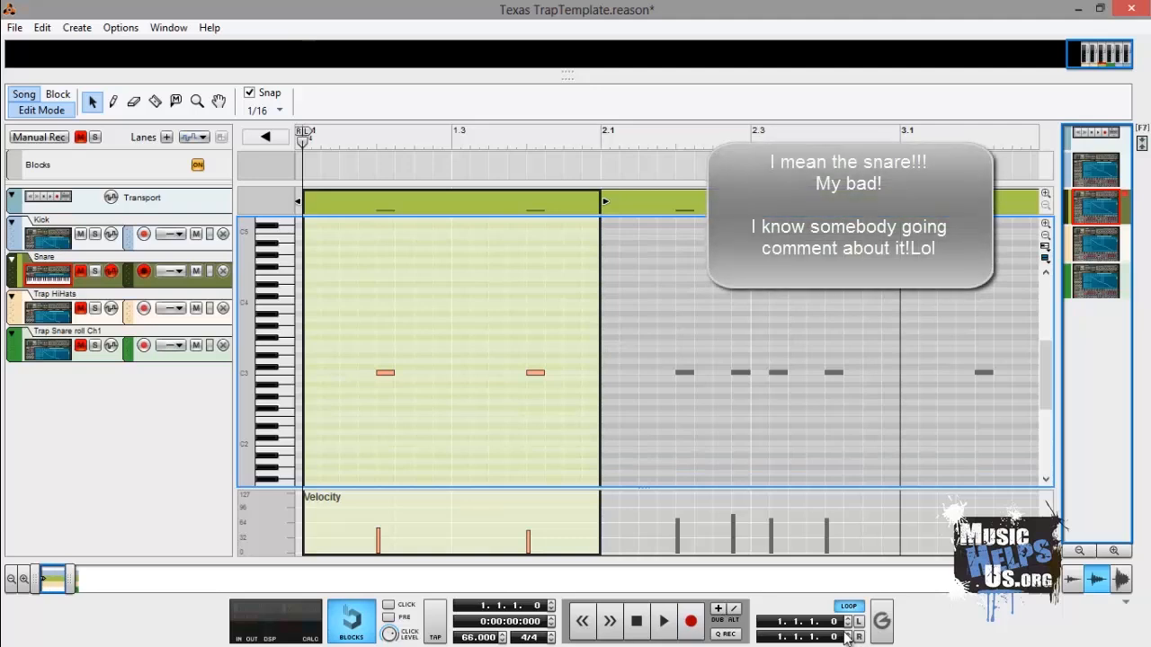
click(848, 633)
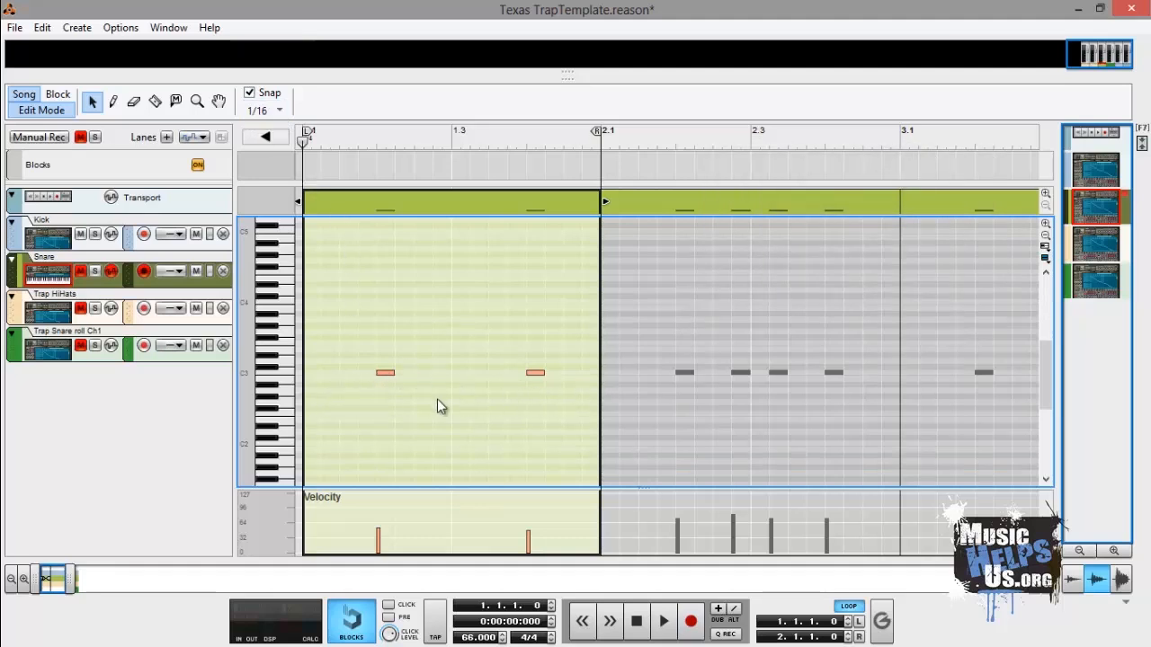
click(383, 373)
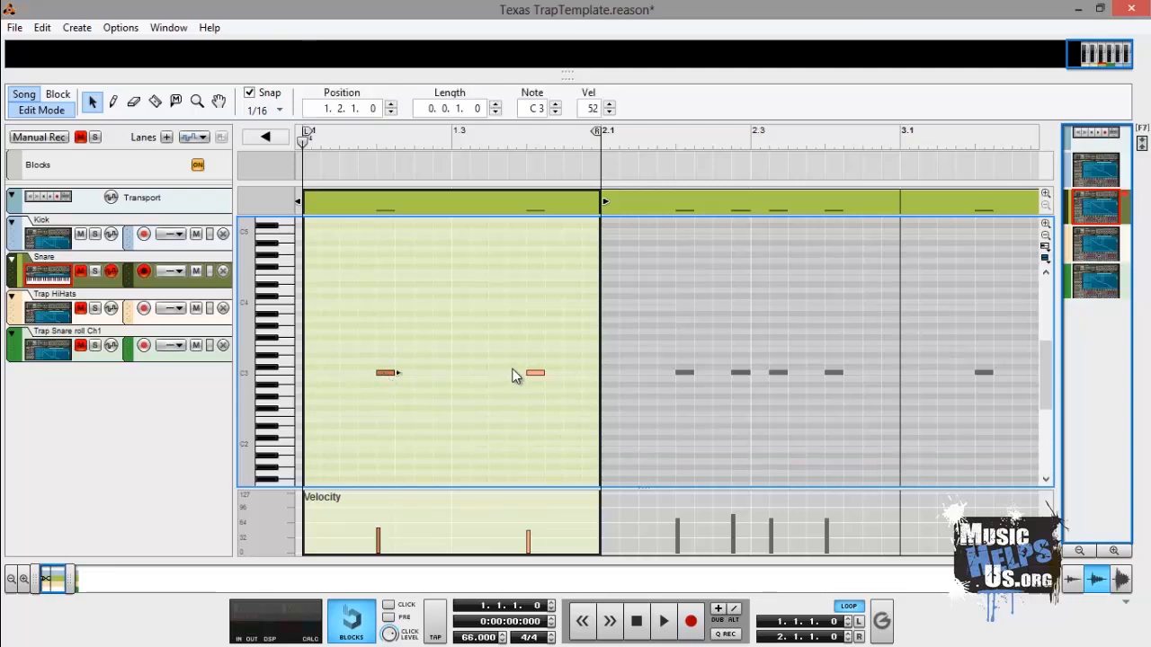
- Select the second snare note at 1.4.1.0 and move the right loop locator to 3.1.1.0
click(531, 374)
mouse_move(596, 132)
mouse_down()
mouse_move(840, 149)
mouse_move(881, 165)
mouse_up()
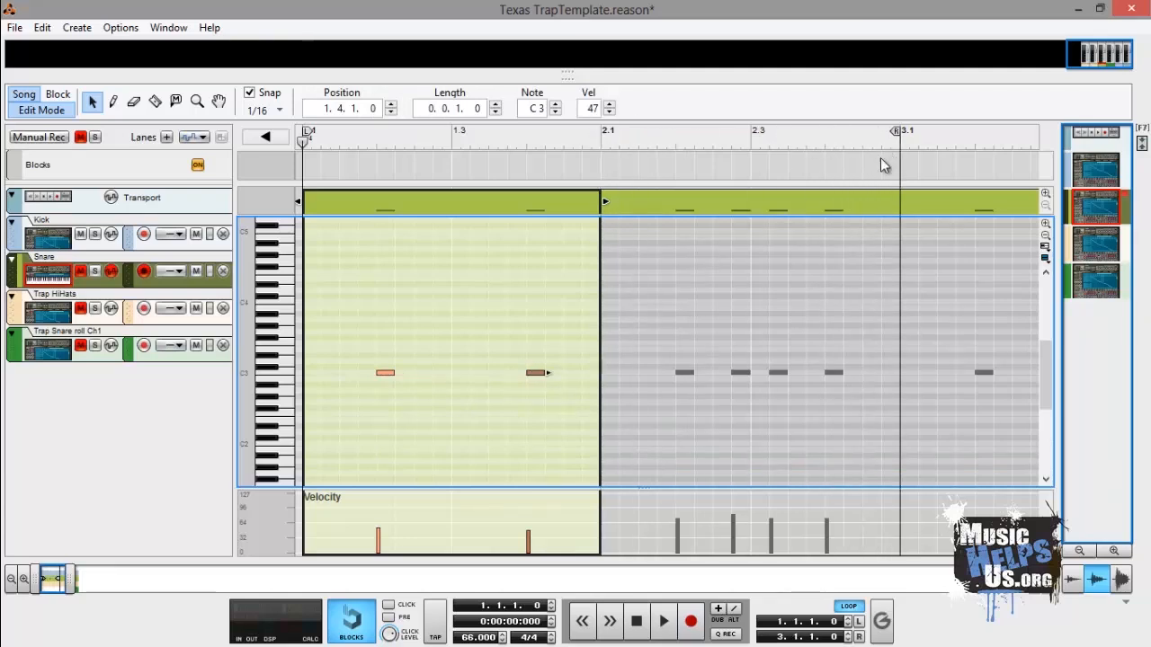
- Step through the snare notes in bar 2, selecting each to inspect its position and velocity
double_click(689, 371)
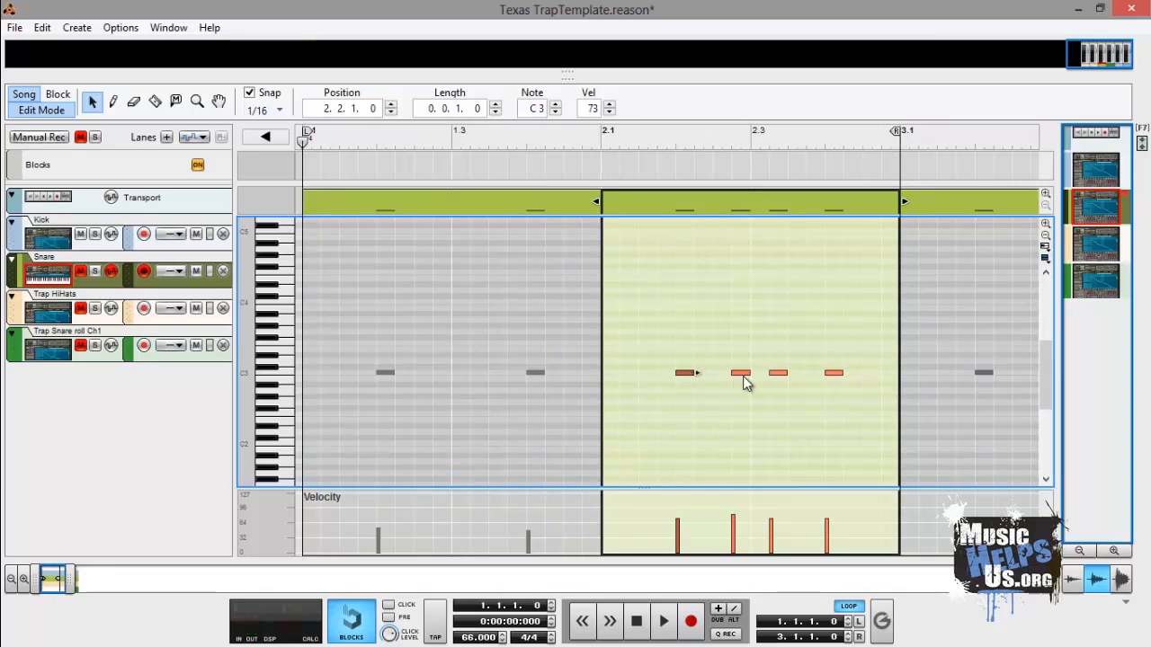
click(741, 374)
click(778, 374)
click(836, 377)
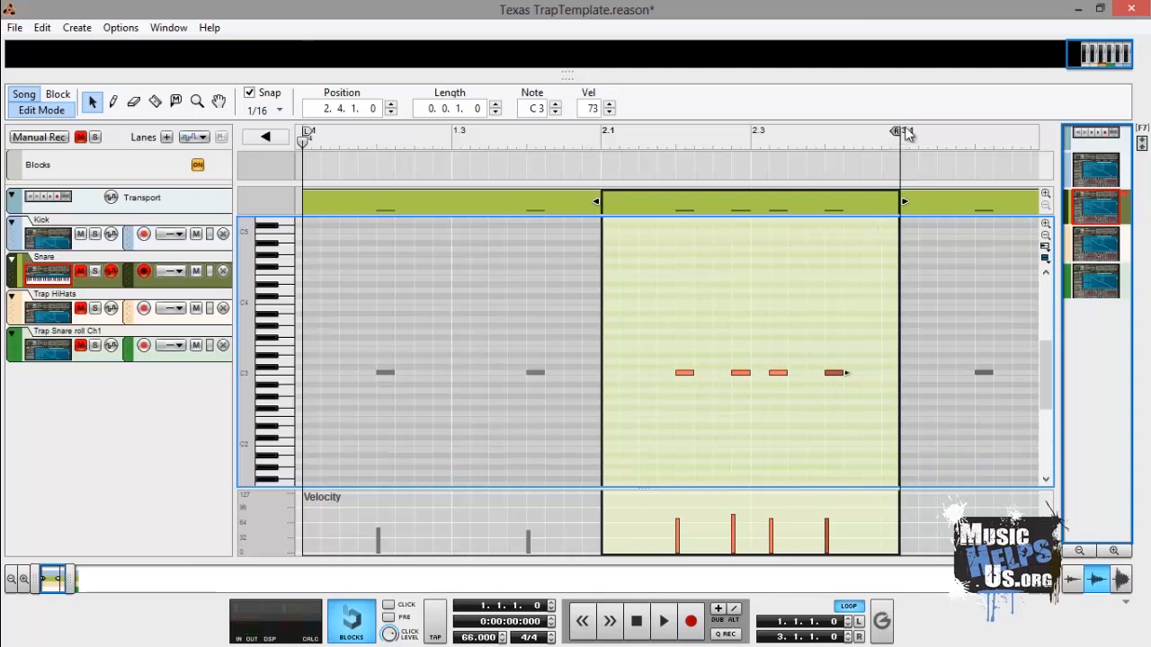
- Extend the right loop locator to 4.1.1.0 and step through the bar 3 snare notes to inspect them
mouse_move(906, 134)
mouse_down()
mouse_move(1027, 137)
mouse_move(925, 138)
mouse_up()
click(722, 368)
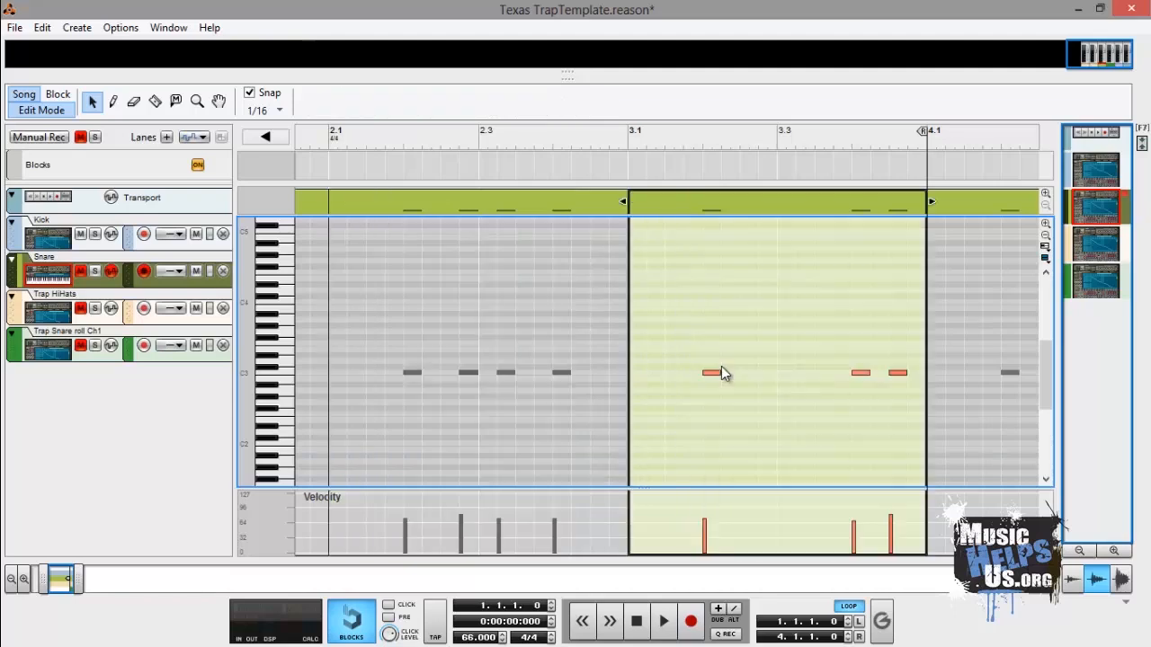
click(718, 373)
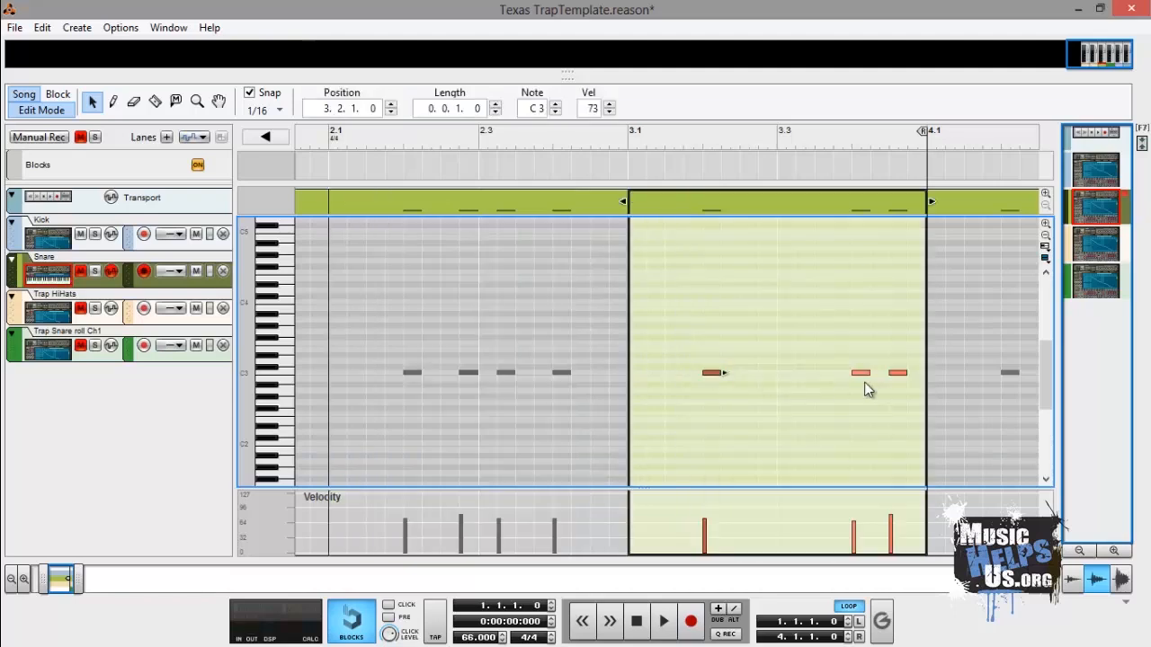
click(860, 373)
click(901, 374)
- Extend the right loop locator to 5.1.1.0 and step through the bar 4 snare notes to inspect them
drag(935, 133, 935, 162)
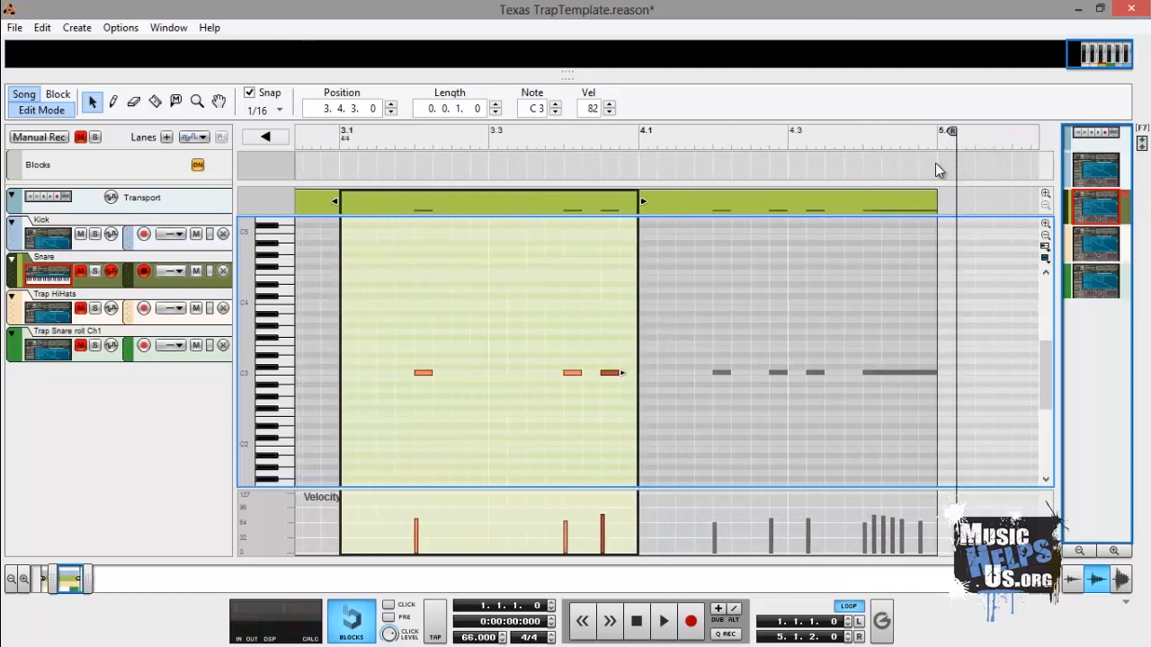
click(717, 363)
click(718, 365)
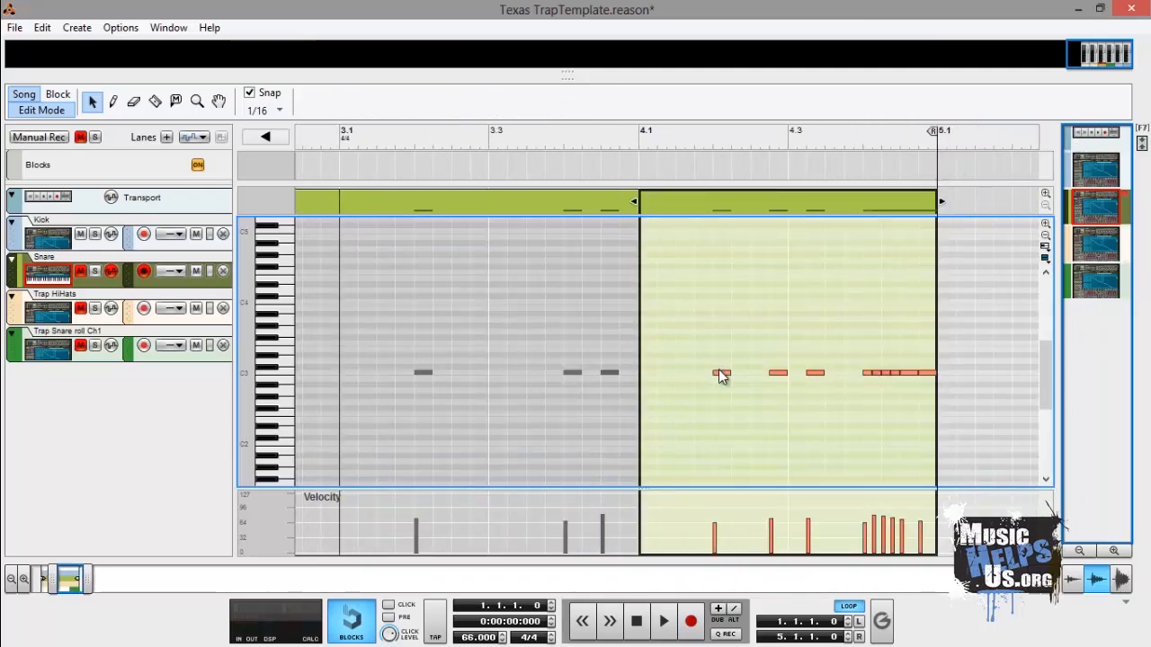
click(778, 372)
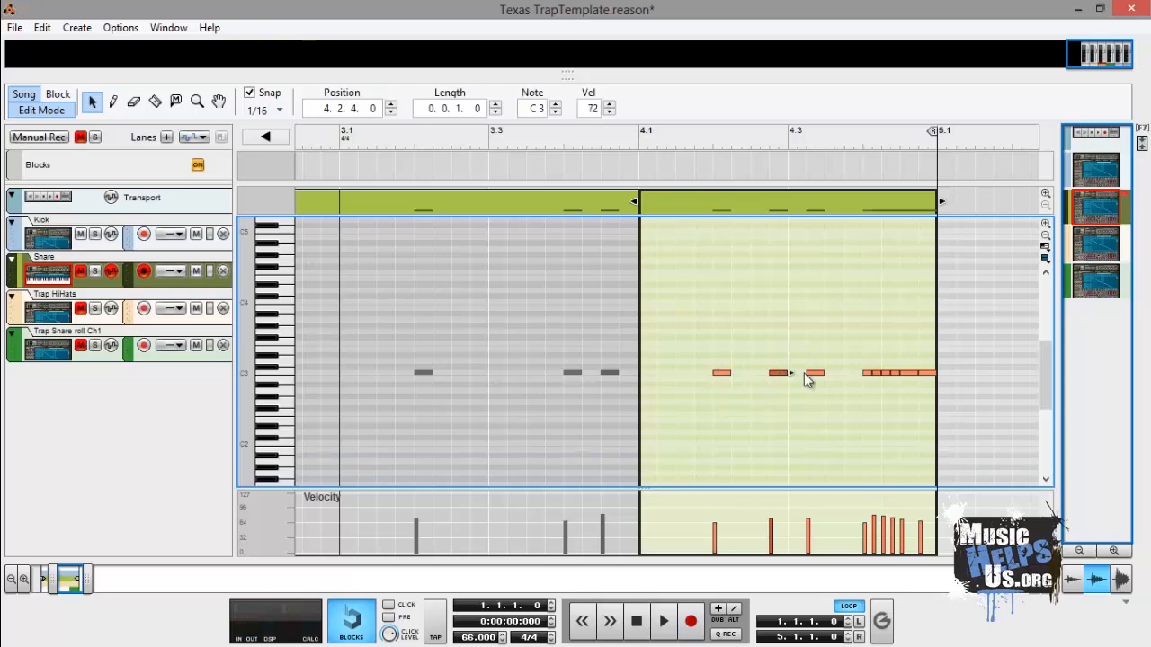
click(816, 374)
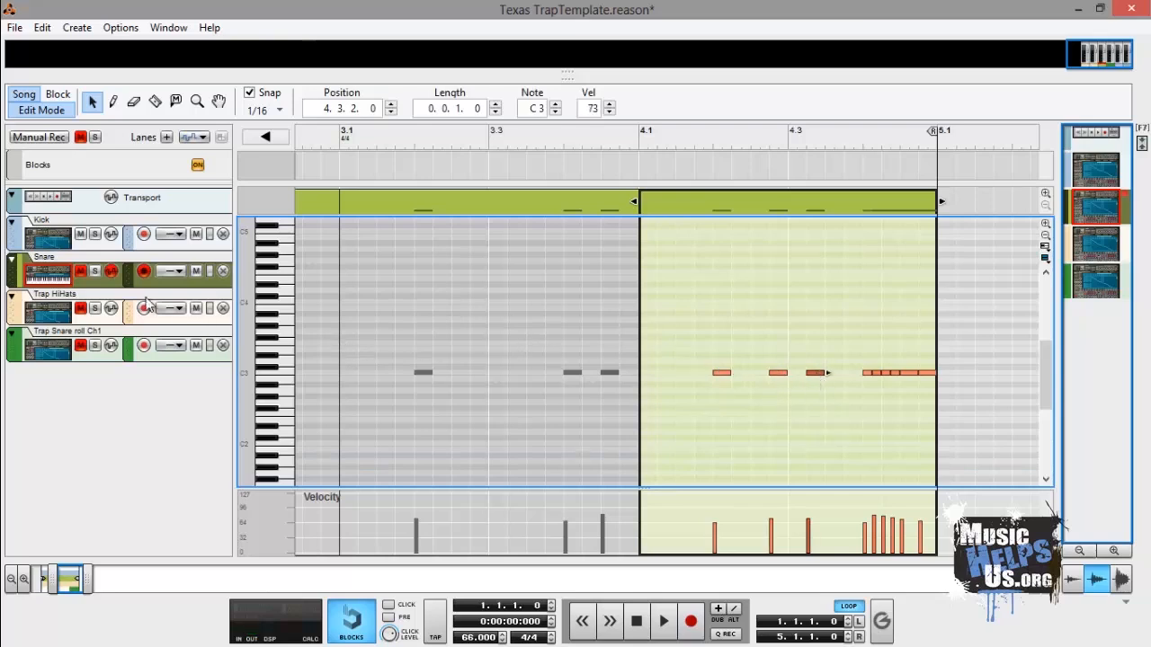
- Solo the Snare track and select the first snare roll note at 4.4.1.0
click(97, 270)
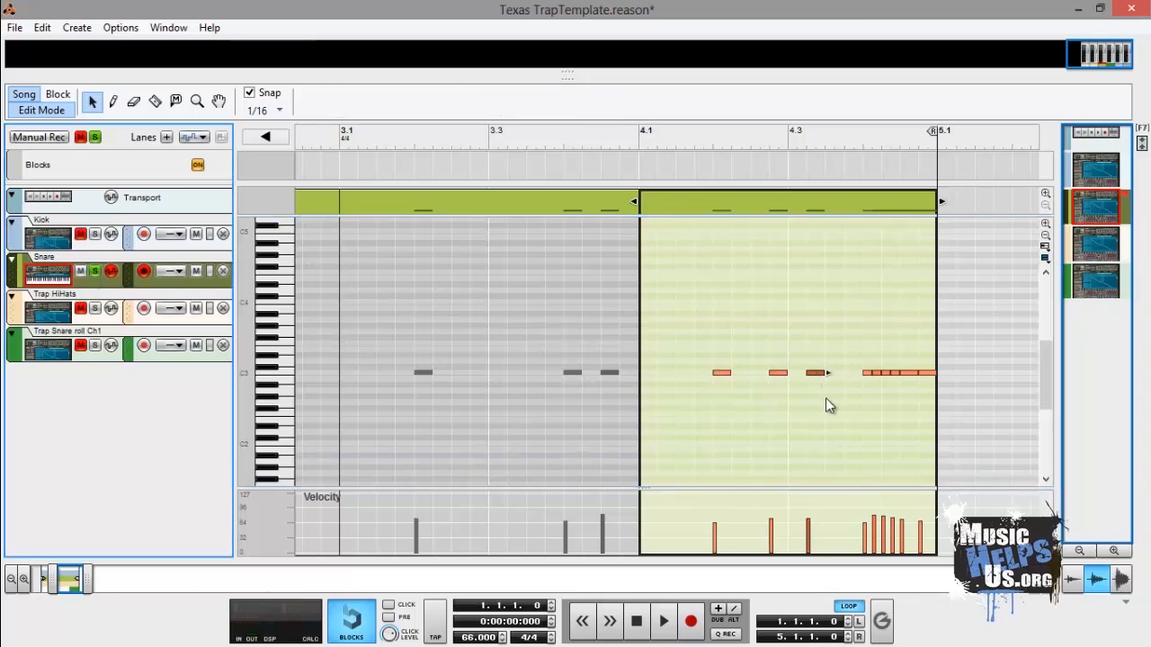
click(875, 379)
drag(896, 376, 895, 376)
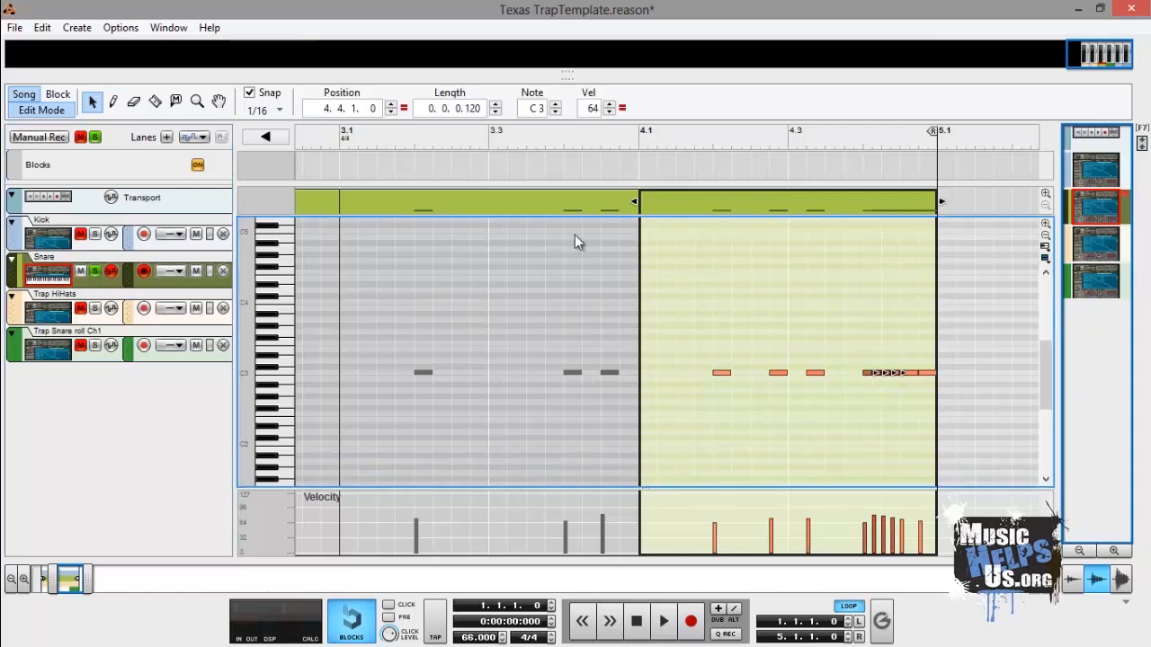
- Set the snap value to 1/32
click(283, 110)
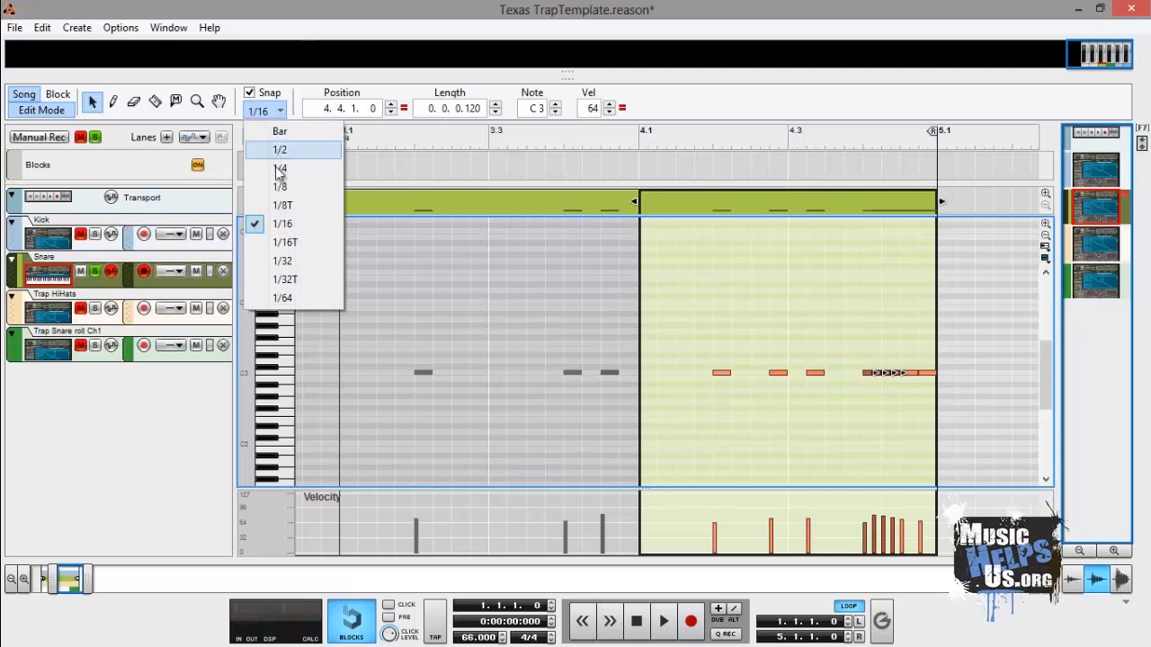
click(281, 260)
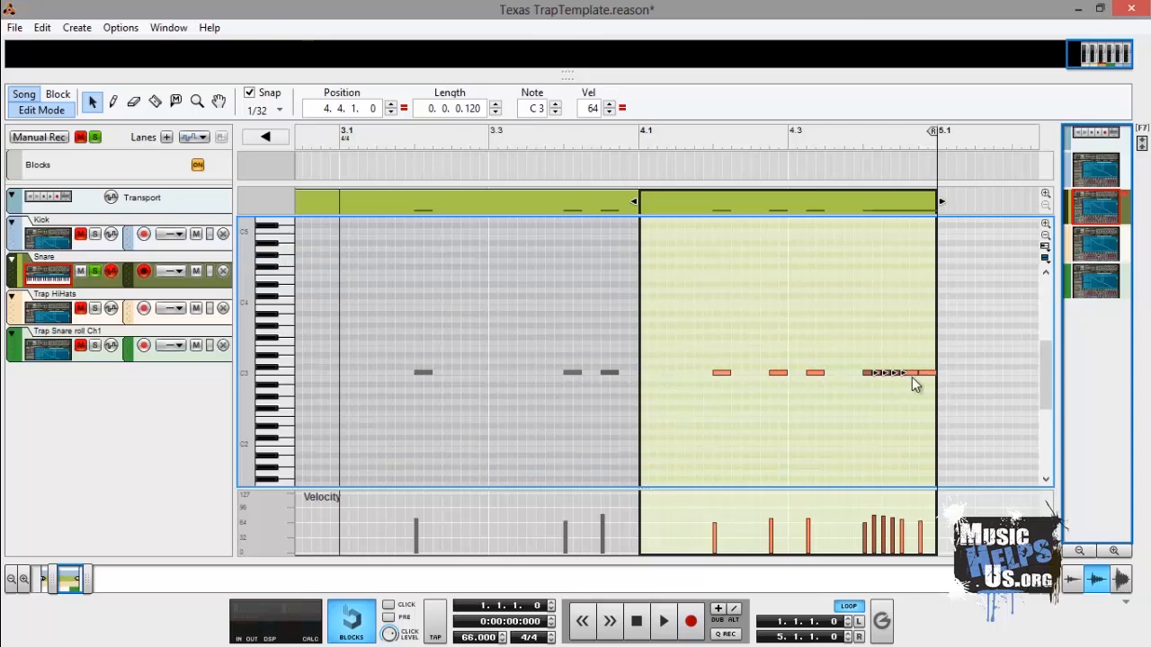
click(276, 110)
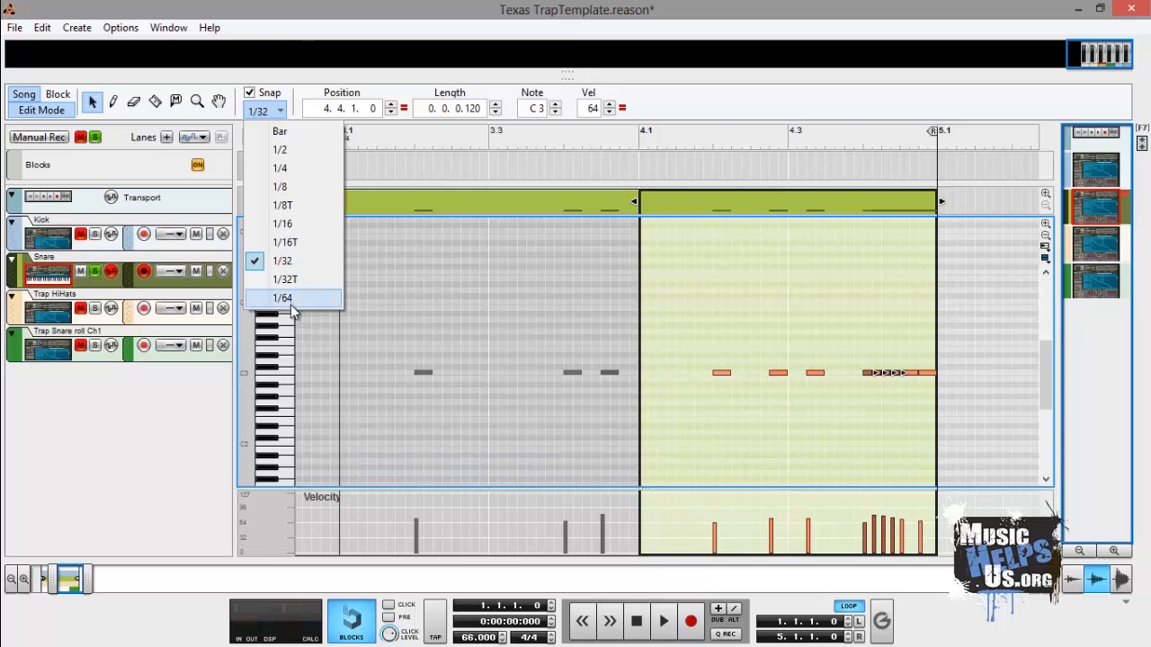
click(262, 260)
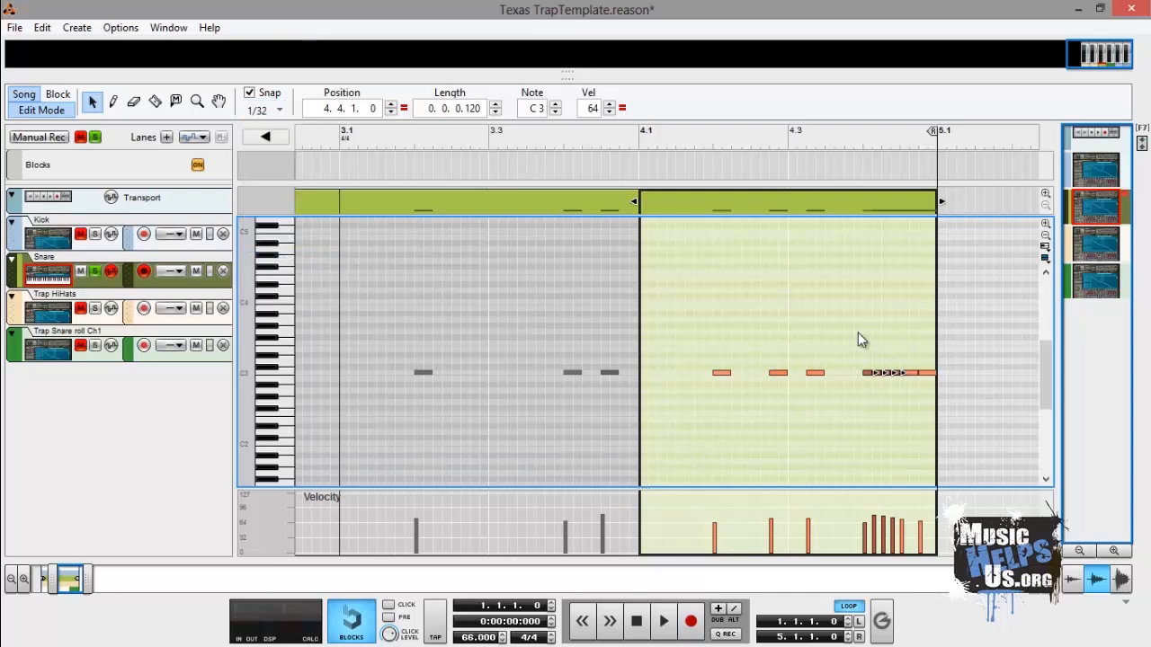
- Select the snare roll notes at the end of bar 4 and redraw their velocities as a rising ramp with the Pencil tool
drag(858, 333, 897, 404)
click(113, 101)
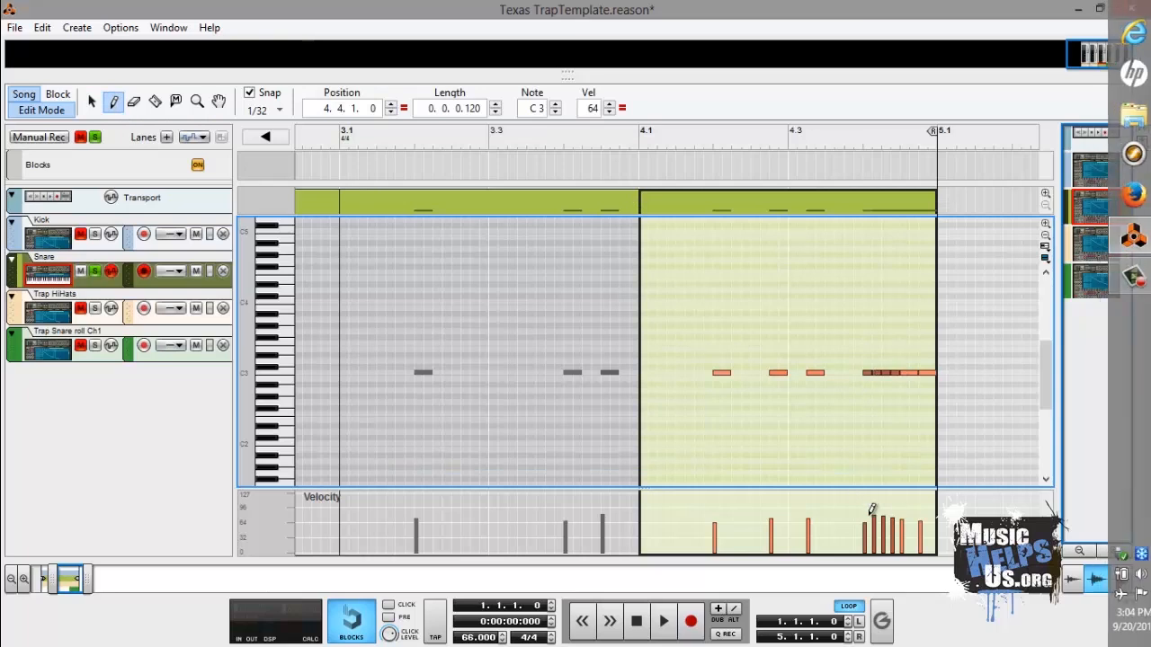
mouse_move(865, 518)
mouse_down()
mouse_move(928, 511)
mouse_move(714, 526)
mouse_move(819, 519)
mouse_move(785, 524)
mouse_move(797, 510)
mouse_up()
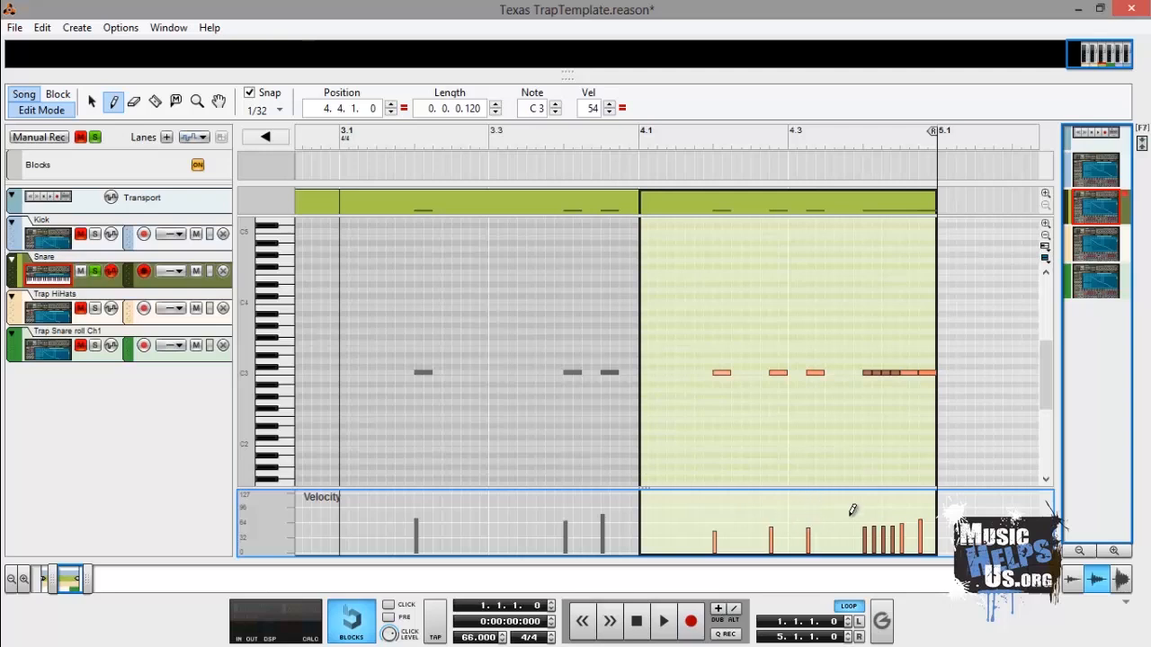
mouse_move(892, 522)
mouse_down()
mouse_move(858, 511)
mouse_move(930, 514)
mouse_move(866, 513)
mouse_move(924, 516)
mouse_move(903, 508)
mouse_up()
- Play back the loop and solo the Kick track alongside the snare
click(664, 620)
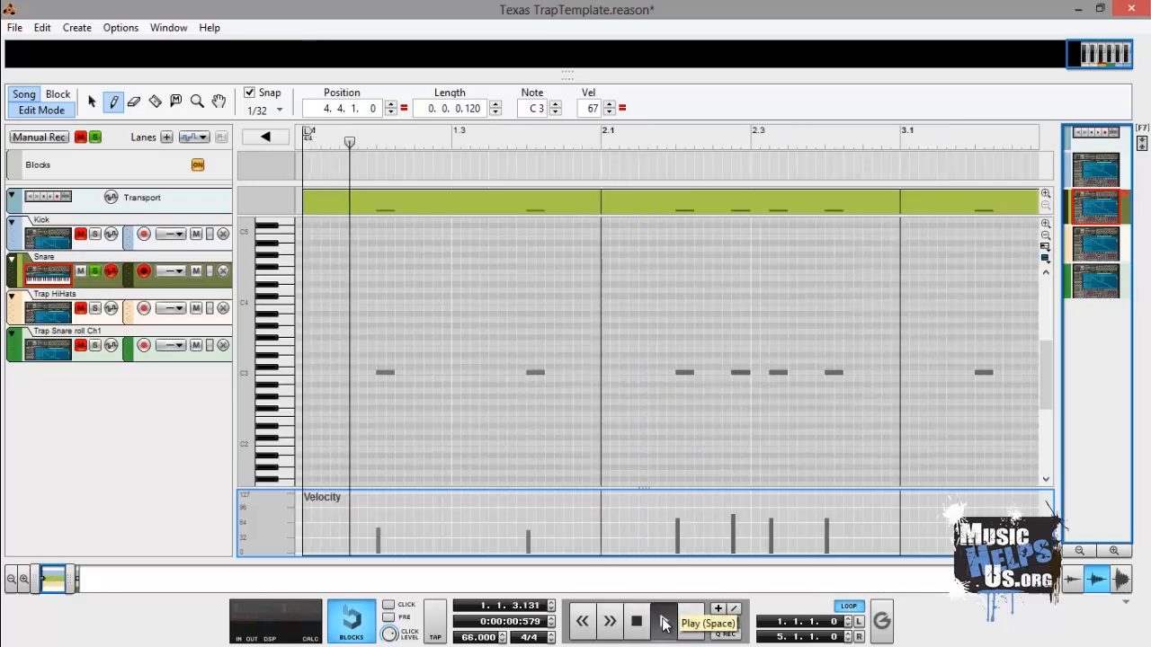
click(95, 234)
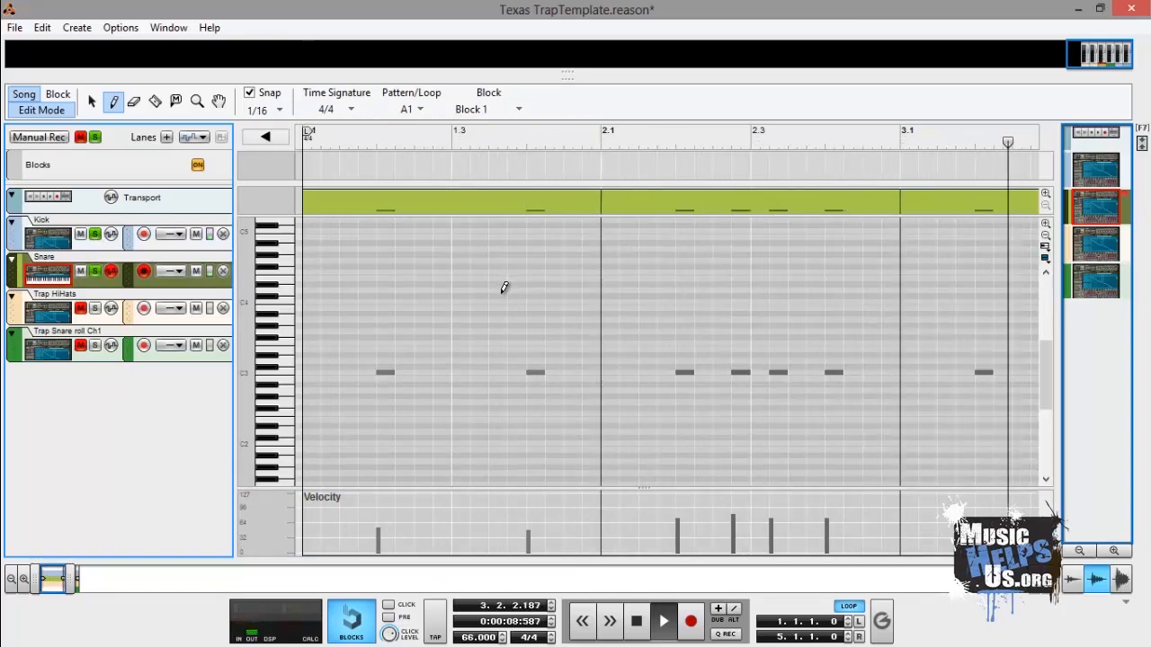
- Open the Trap HiHats clip for editing with the Selection tool and move the song position back to the start
click(115, 325)
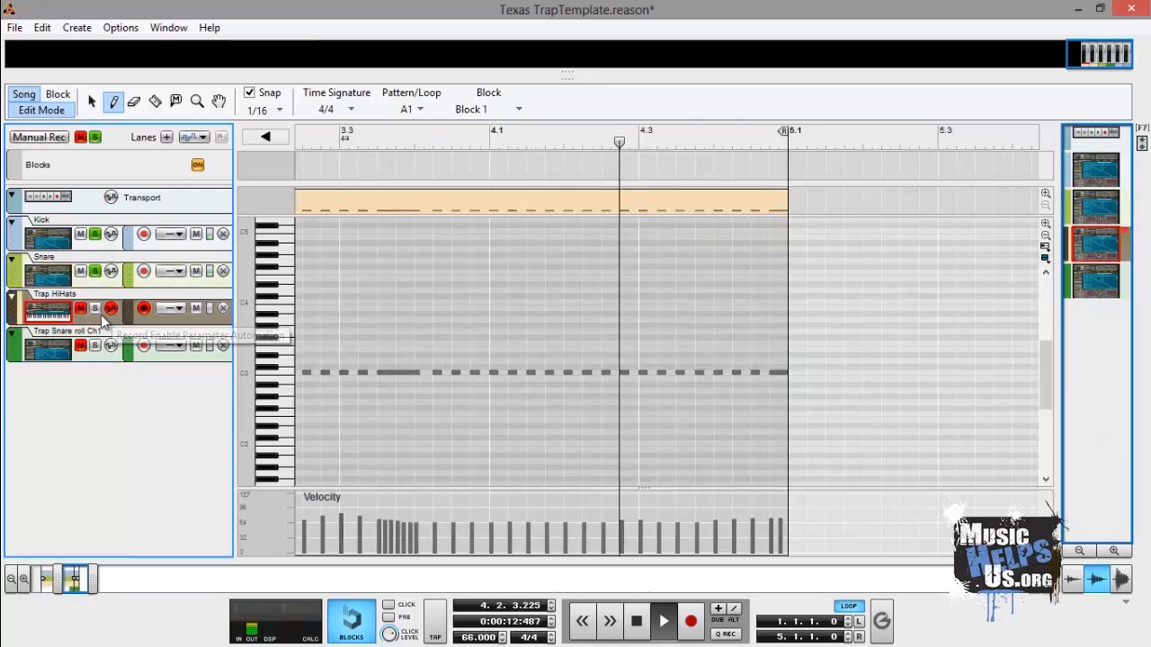
click(92, 105)
double_click(368, 340)
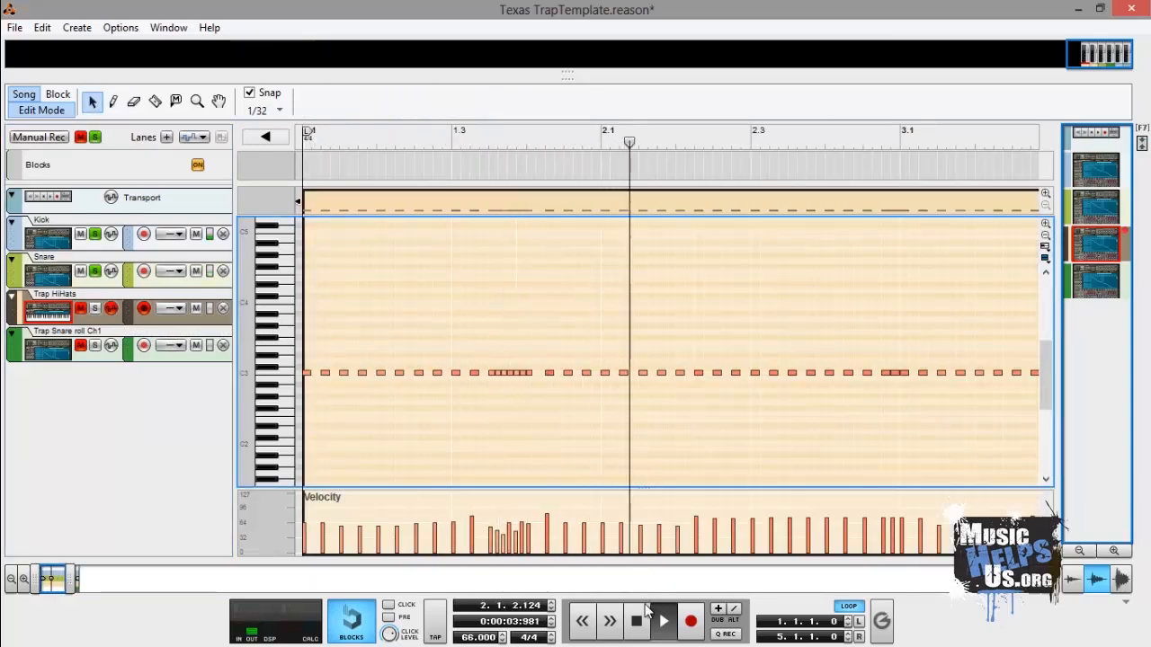
drag(649, 136, 238, 197)
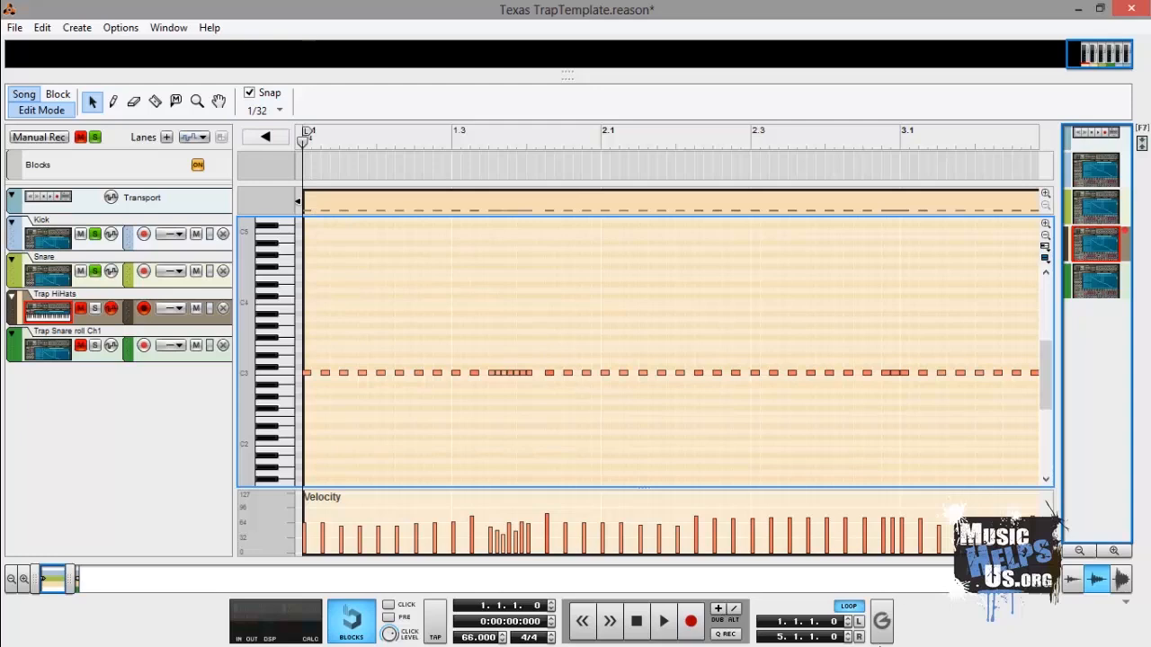
- Set the right loop locator to 2.1.1.0 and the snap value to 1/64
click(848, 639)
click(848, 639)
click(847, 639)
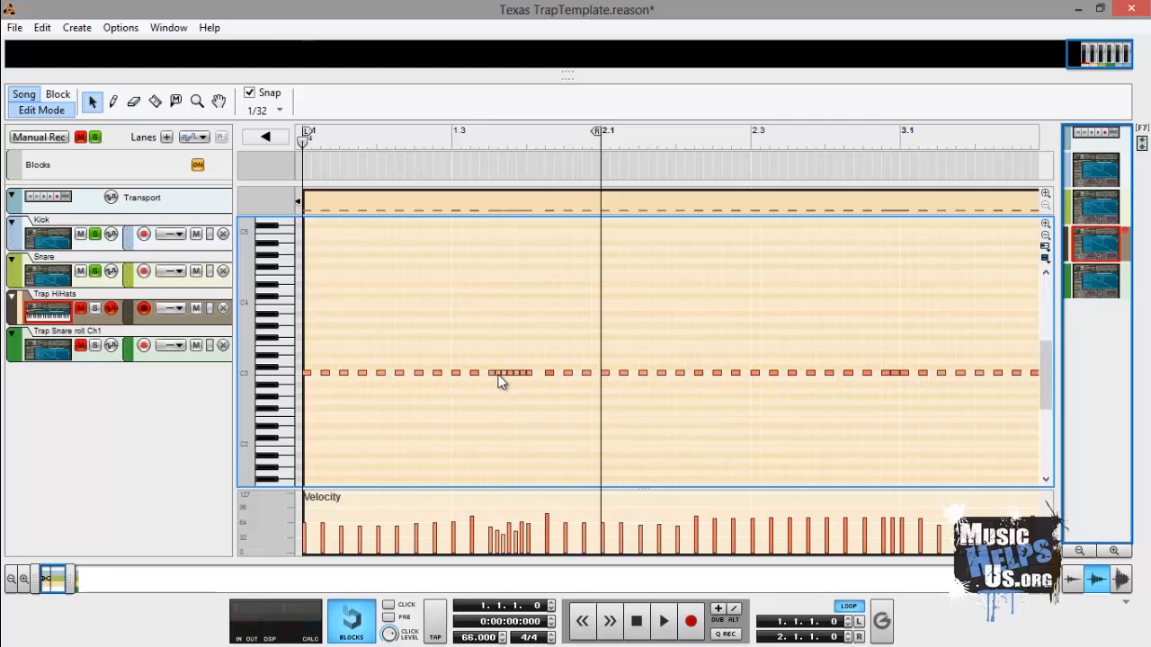
click(278, 115)
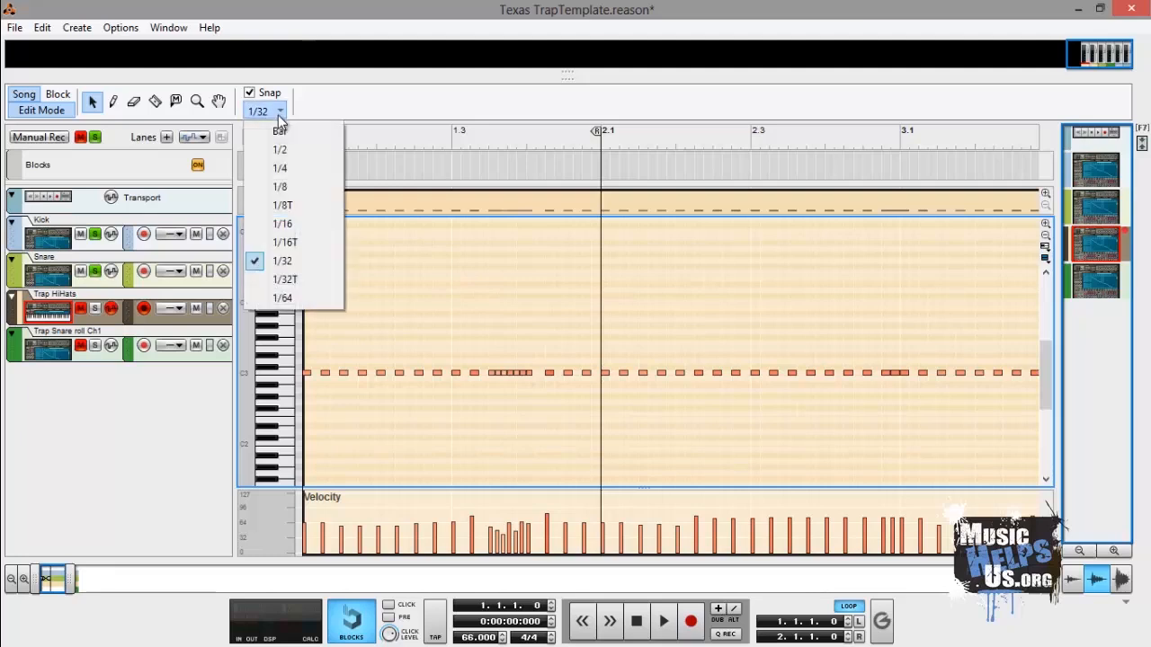
click(289, 297)
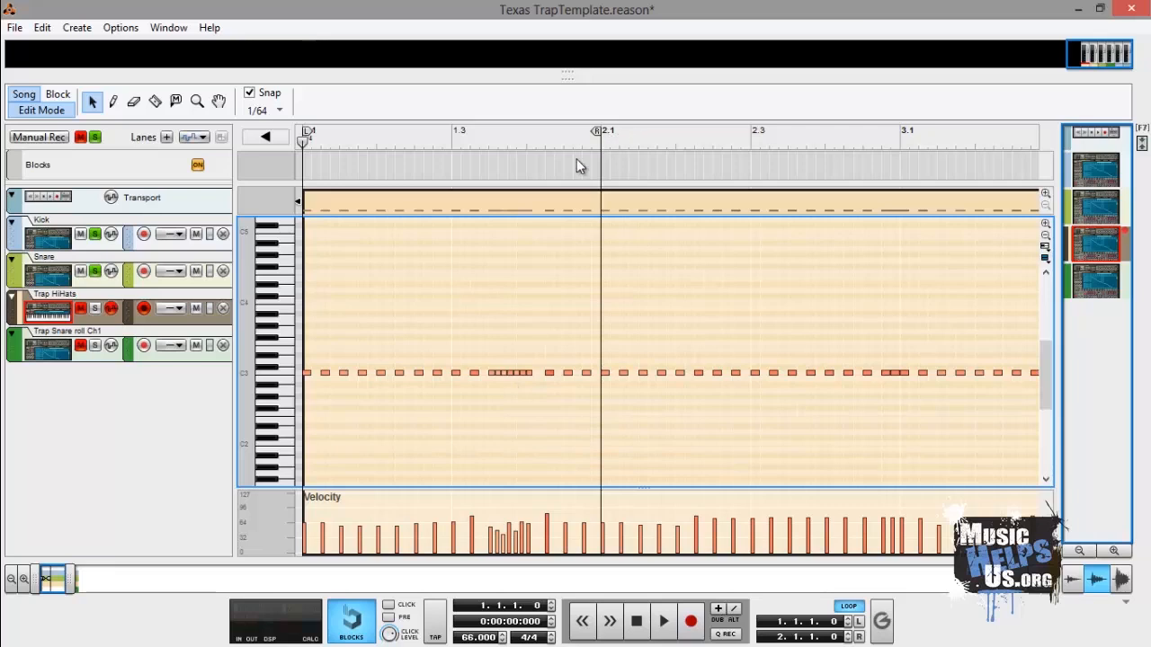
- Set the snap value to 1/32 and extend the right loop locator to 5.1.1.0
drag(597, 131, 881, 115)
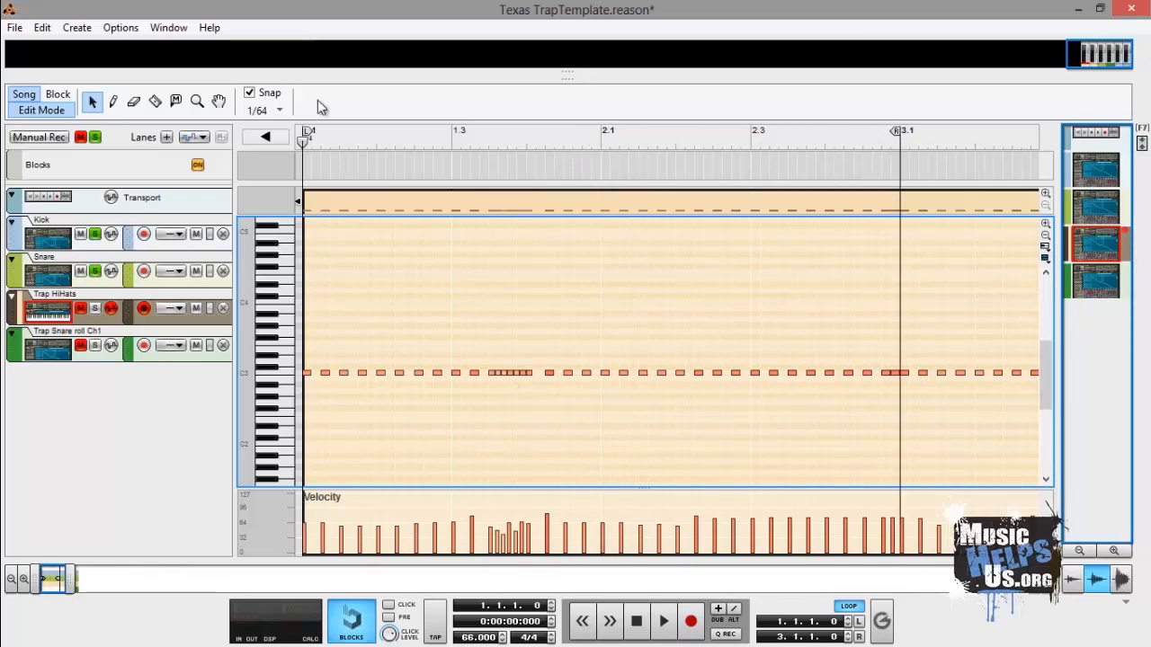
click(279, 111)
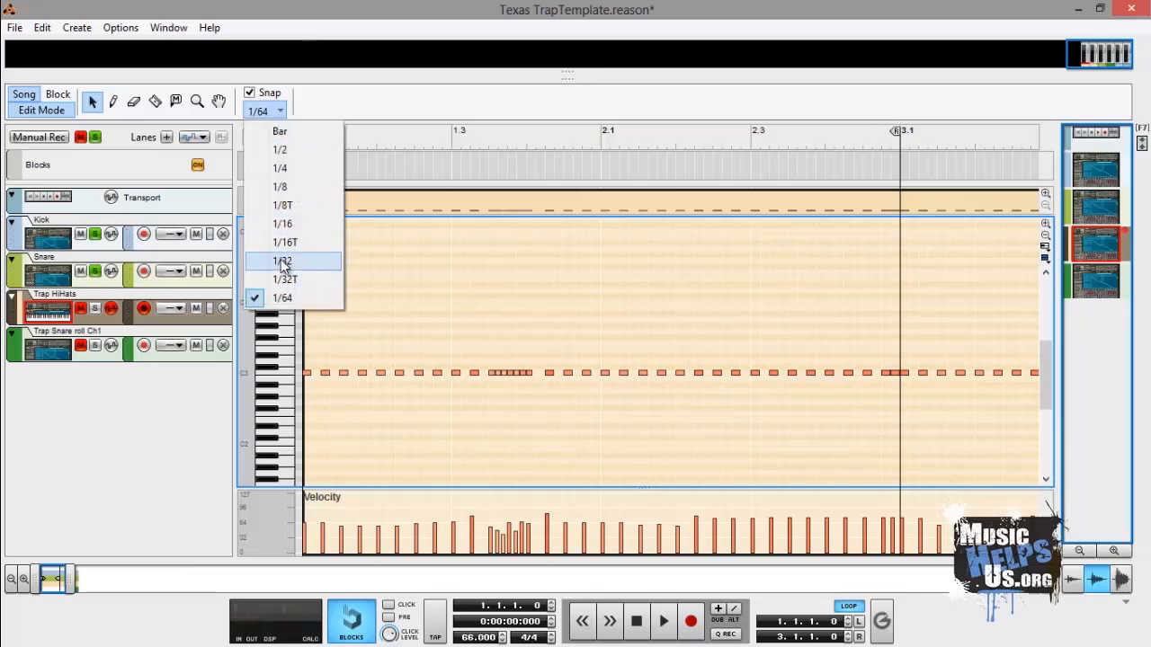
click(284, 261)
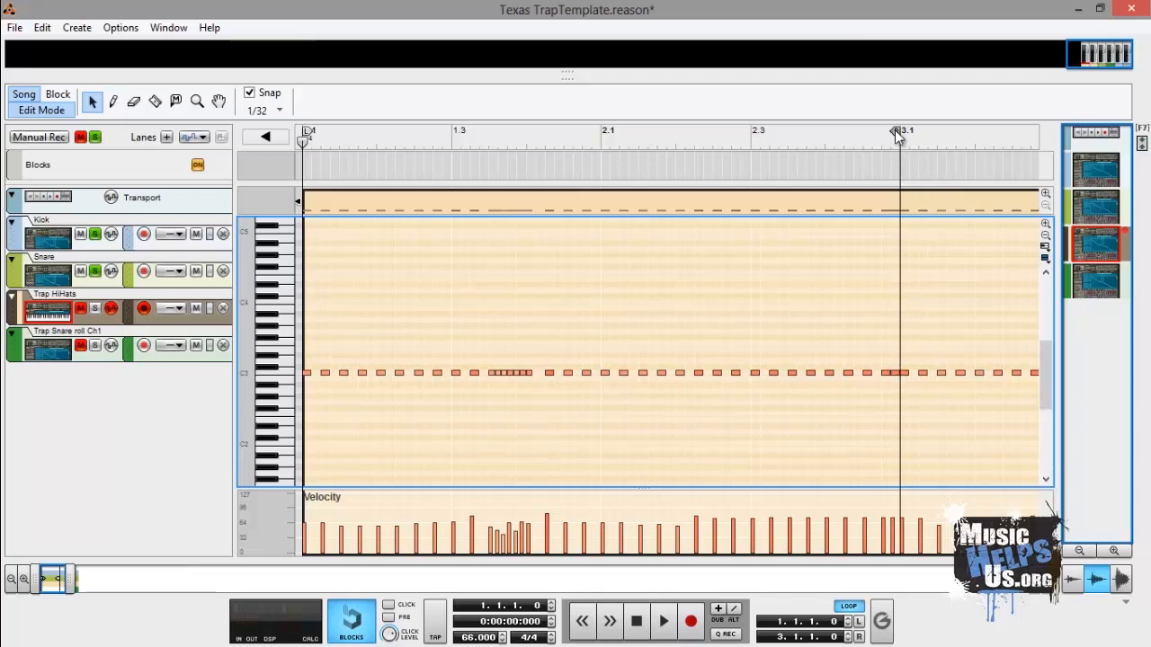
mouse_move(915, 130)
mouse_down()
mouse_move(1095, 135)
mouse_move(934, 130)
mouse_up()
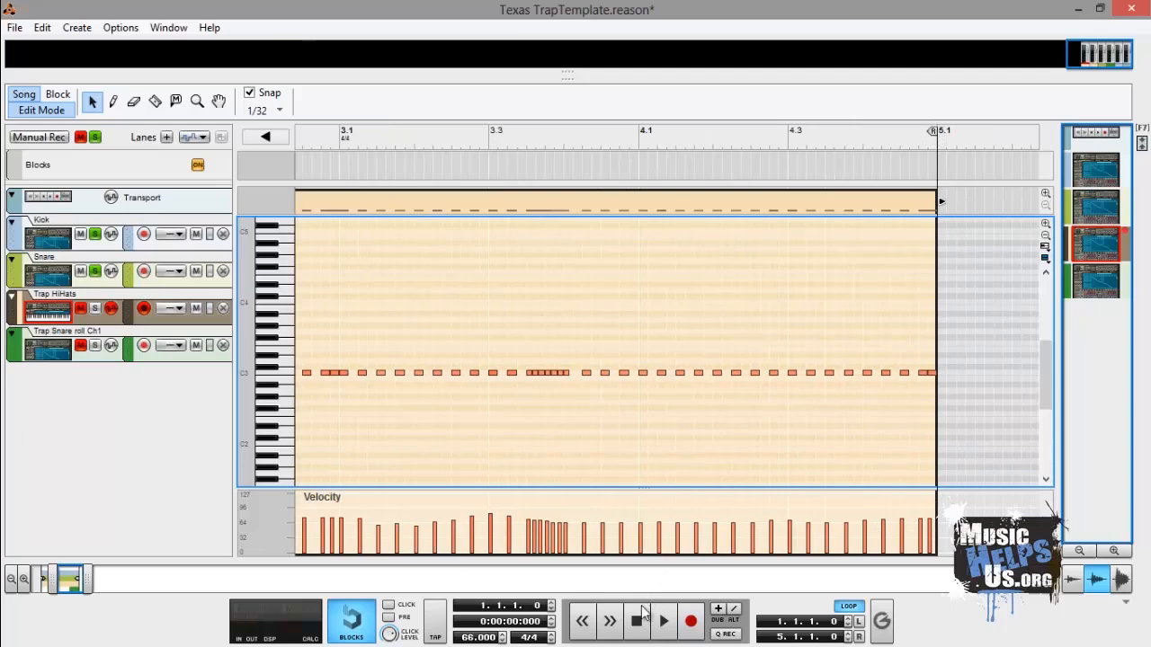
- Solo the Trap HiHats track and play back the loop
click(94, 309)
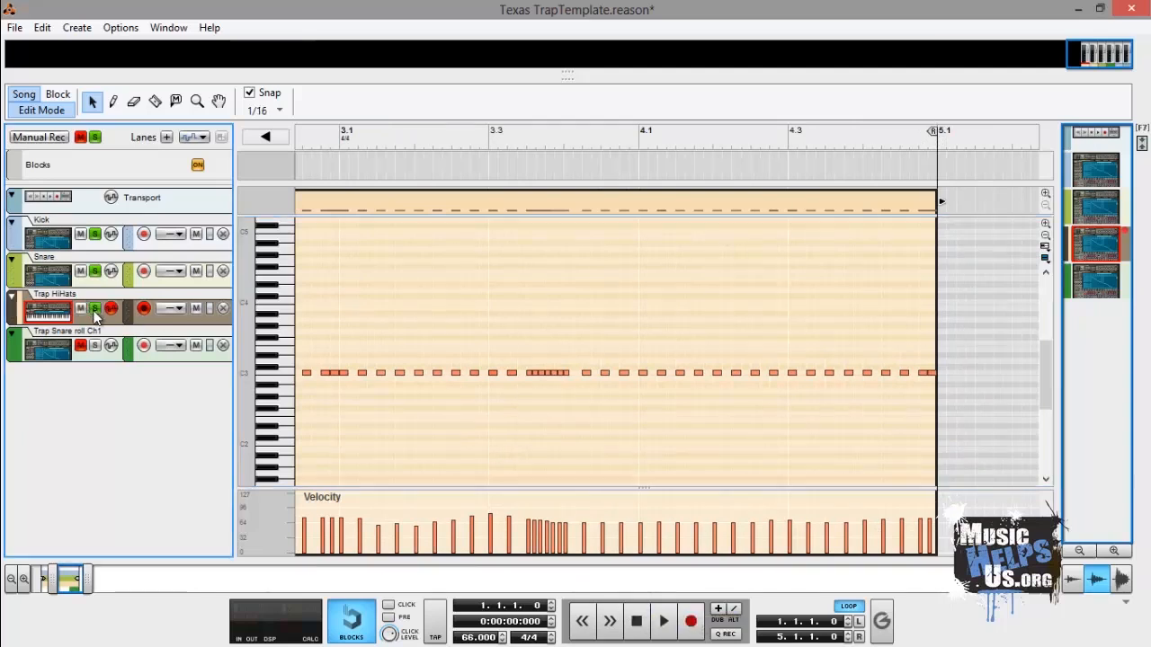
click(664, 621)
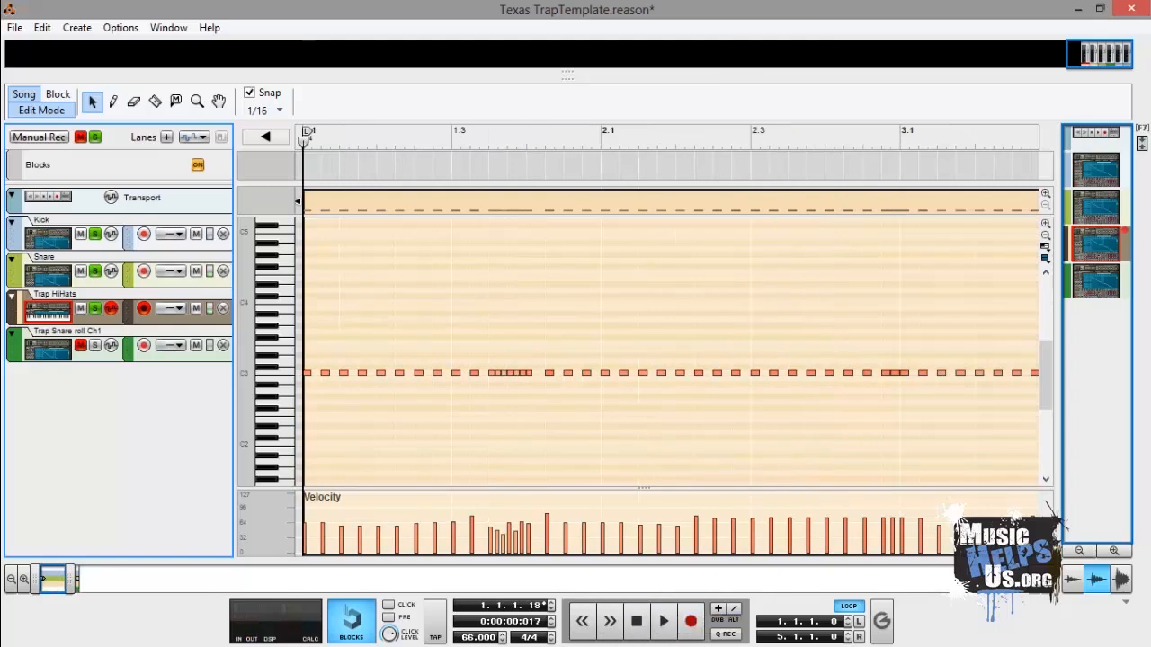
mouse_move(1149, 325)
click(1144, 266)
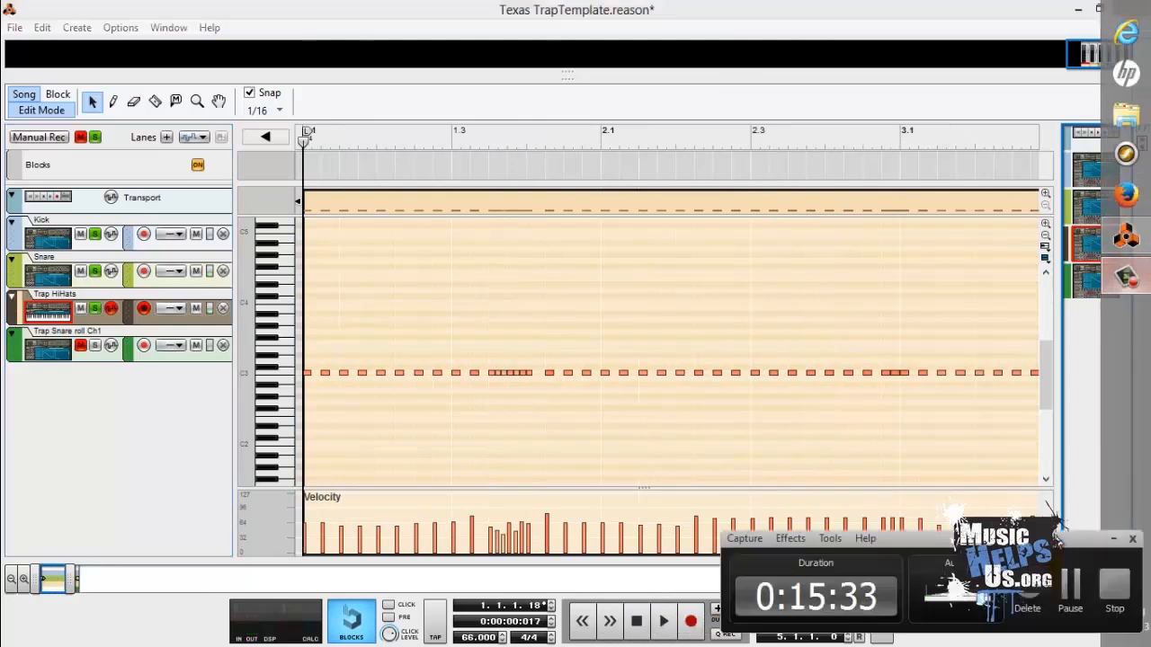